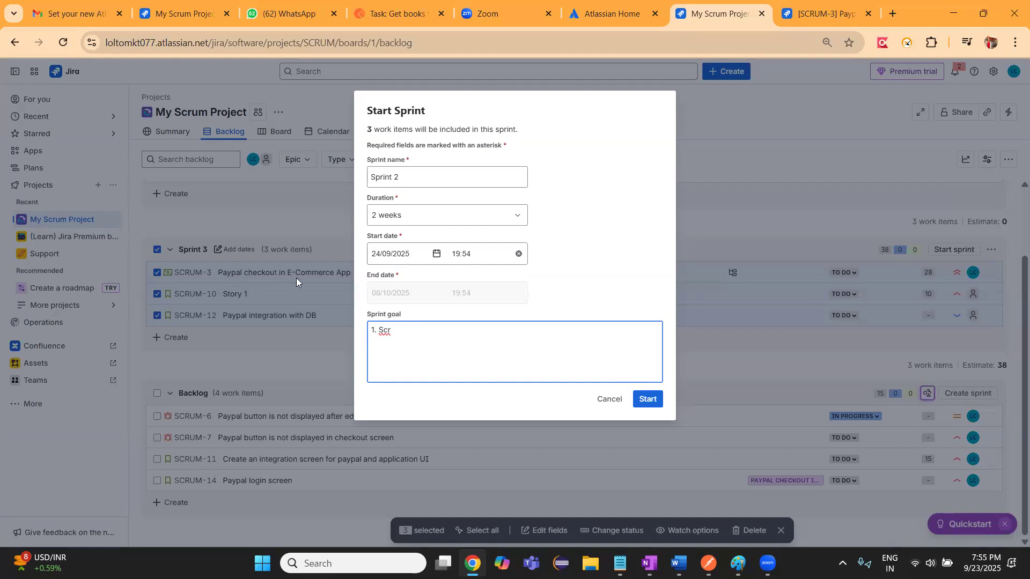
# Replace the first item of the sprint goal with "Paypal checkout in Ecom App -"
pyautogui.press('BackSpace')
pyautogui.press('BackSpace')
pyautogui.press('BackSpace')
pyautogui.write('Paypal checkout in Ecom  App ')
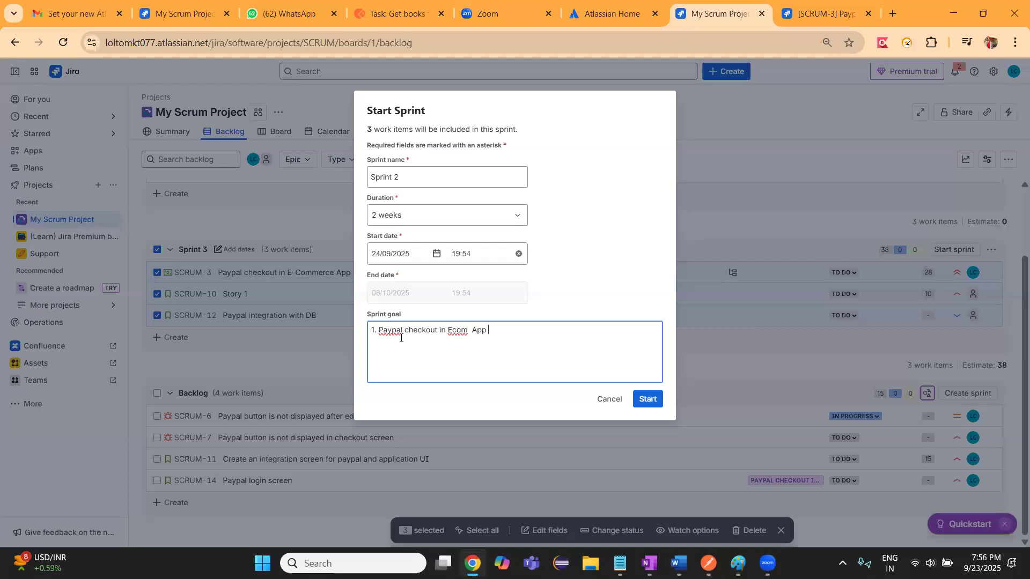
pyautogui.write('-')
# Add "2. Story1" and "3. Paypal integration with DB" as separate lines in the sprint goal
pyautogui.press('Return')
pyautogui.write('2.')
pyautogui.write(' St')
pyautogui.write('ory 1 ')
pyautogui.write('3. ')
pyautogui.write('Payp')
pyautogui.write('al ')
pyautogui.write('integration ')
pyautogui.write('with DB')
# Append "THis ticket is dependent on JIra 123. TEam will update" to the first item of the sprint goal
pyautogui.click(411, 340)
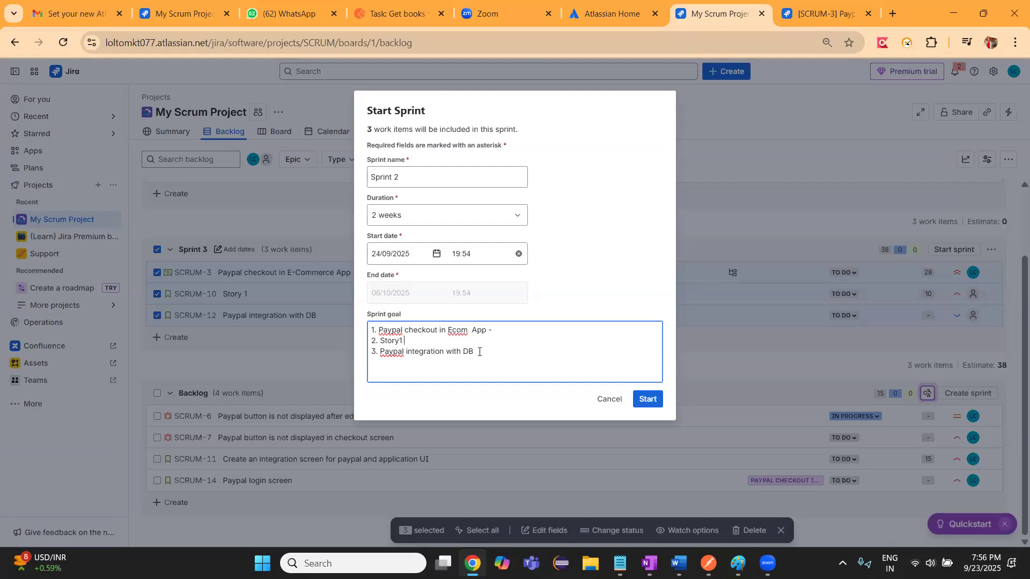
pyautogui.hotkey('ctrl', 'a')
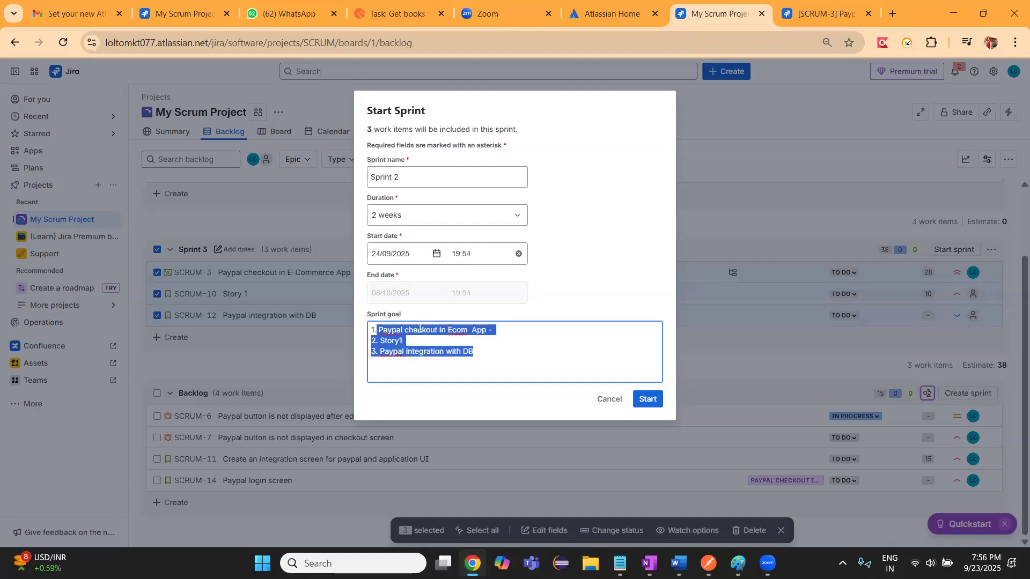
pyautogui.click(379, 332)
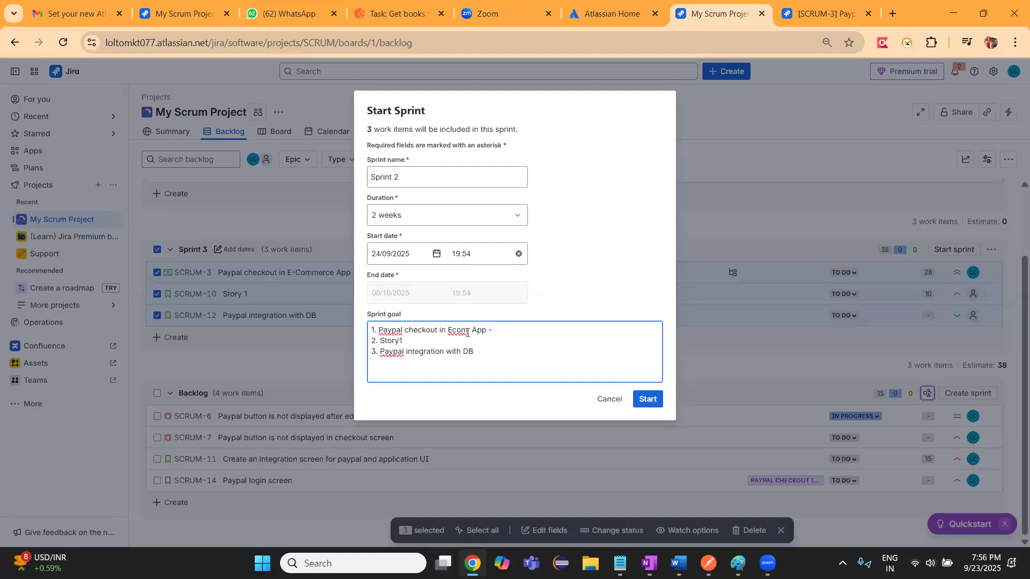
pyautogui.moveTo(379, 332); pyautogui.dragTo(512, 332)
pyautogui.click(508, 331)
pyautogui.write('THis ticket is dependent')
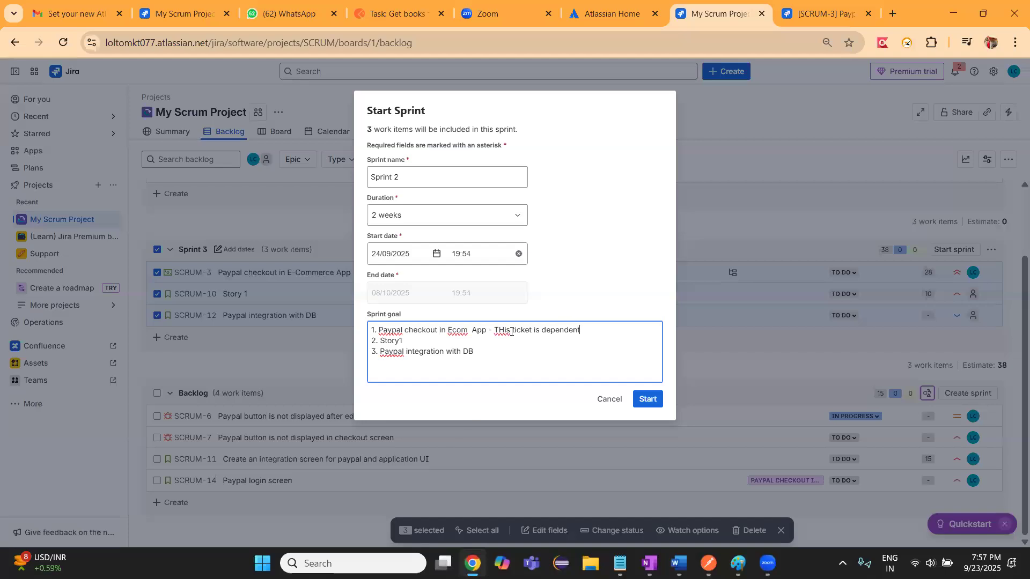
pyautogui.write(' on JIra 123. TEam will up')
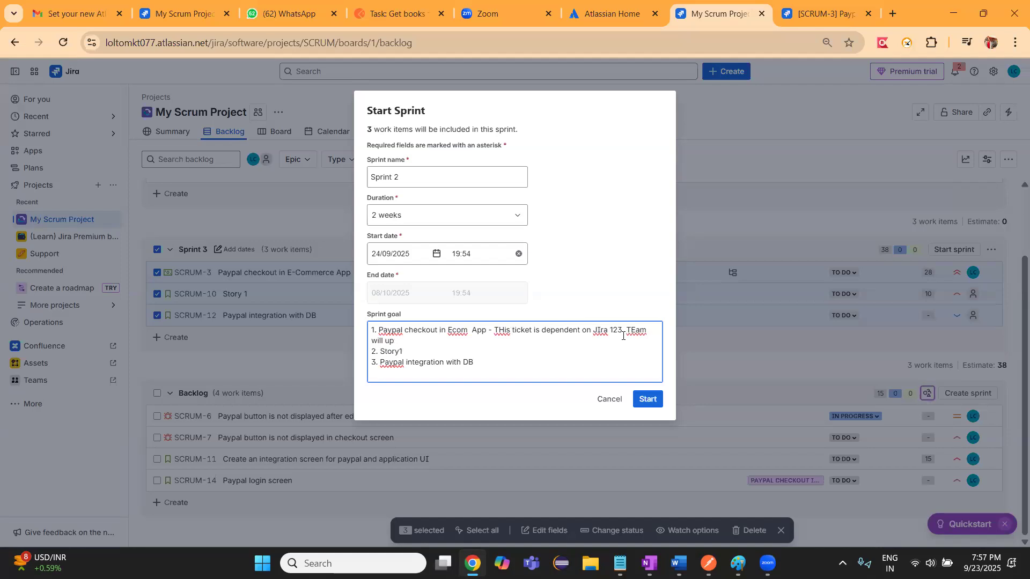
pyautogui.write('fdate')
# Insert the heading line "latest updates" above the numbered items in the sprint goal
pyautogui.click(373, 330)
pyautogui.write('1.')
pyautogui.press('Return')
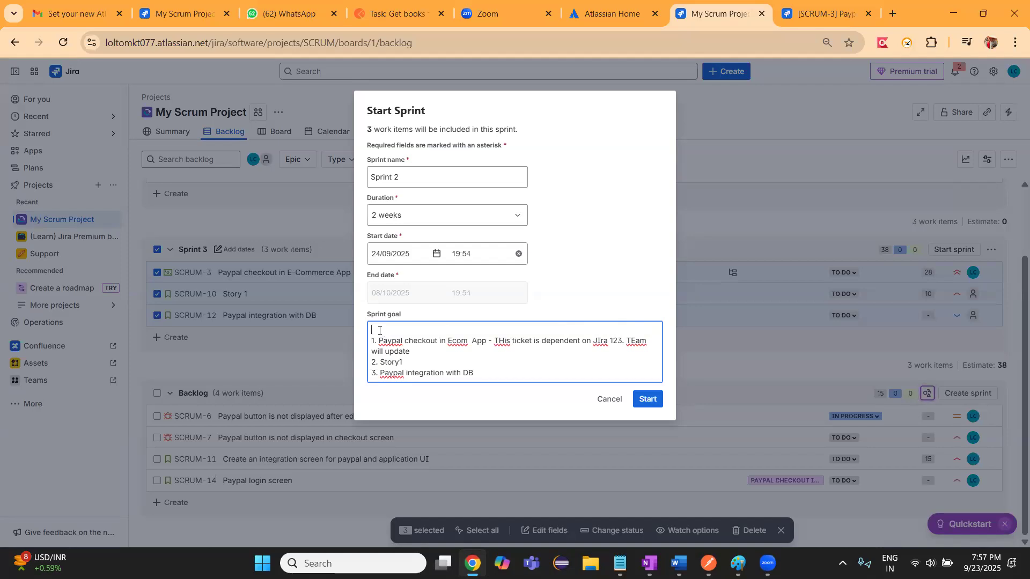
pyautogui.write('latest  updates')
# Extend the Paypal checkout note in the sprint goal with "and execution 30 completed"
pyautogui.click(422, 356)
pyautogui.write('and exec')
pyautogui.write('ution 30')
pyautogui.write(' comp')
pyautogui.write('leted')
# Add "--" after Story1 and "- summary" after Paypal integration with DB in the sprint goal
pyautogui.write('--')
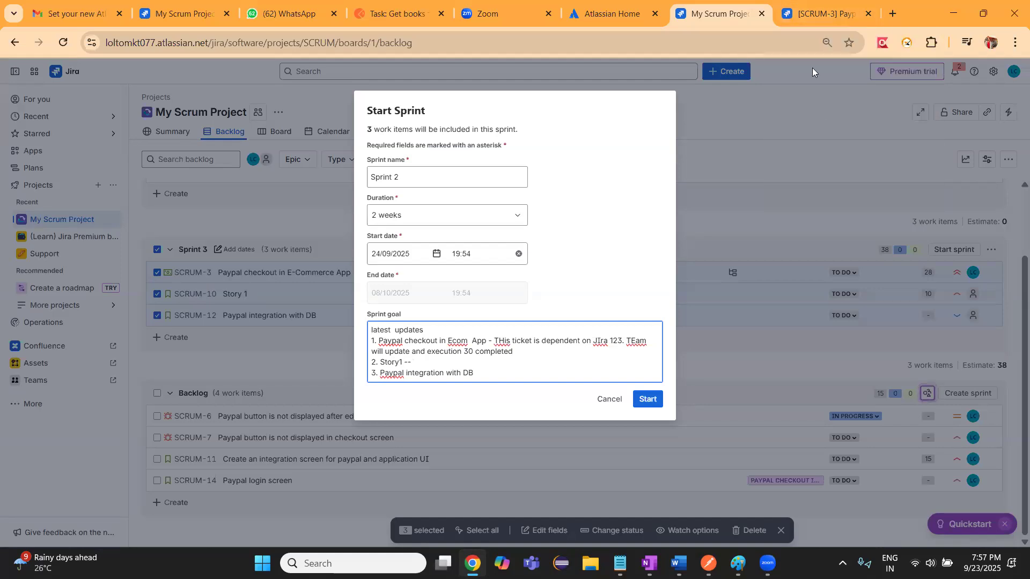
pyautogui.moveTo(822, 12)
pyautogui.click(486, 376)
pyautogui.write('- summary')
# Replace the dependency and execution note after "Ecom App" with a single dash and start the sprint
pyautogui.moveTo(488, 341); pyautogui.dragTo(516, 349)
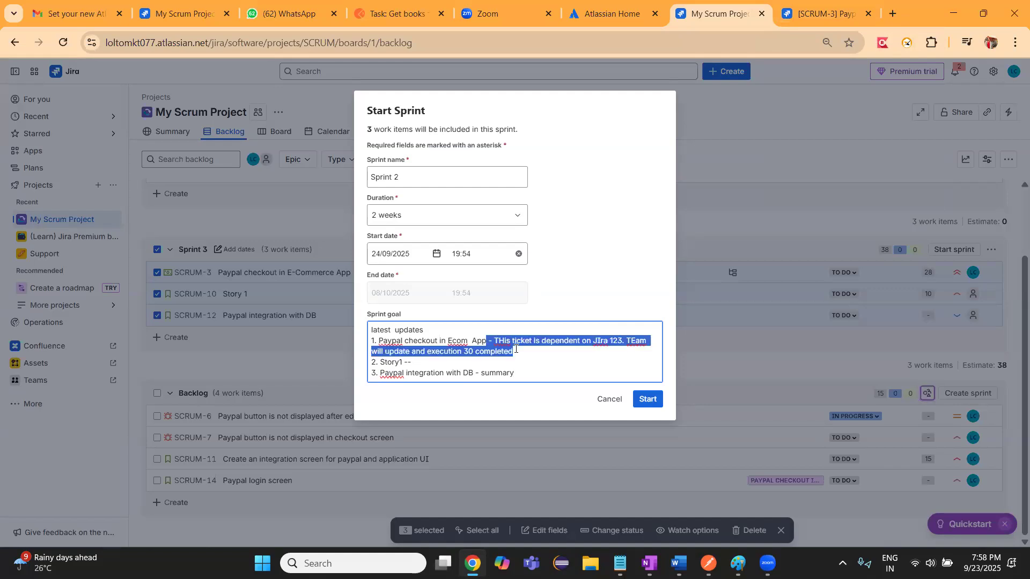
pyautogui.press('BackSpace')
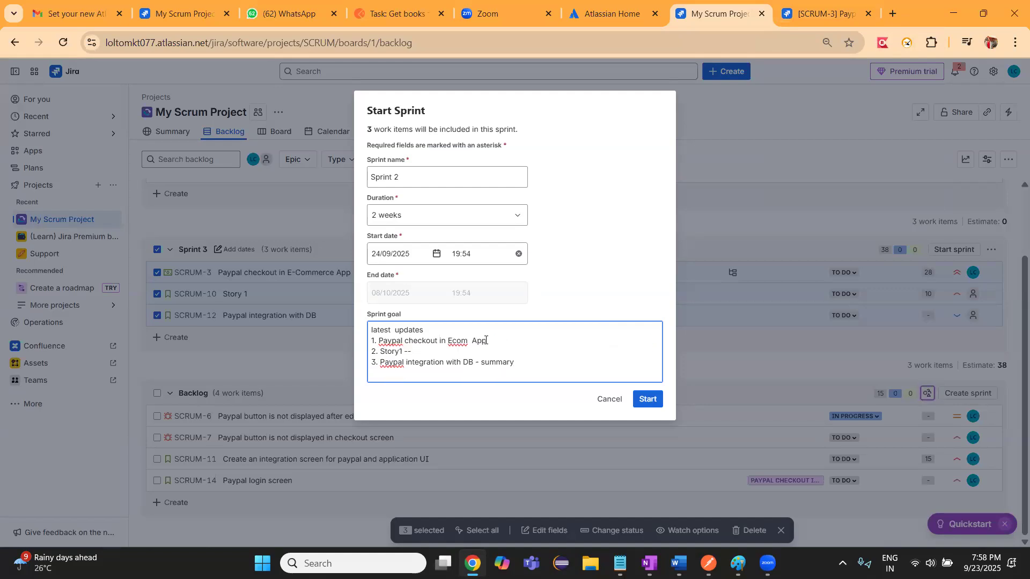
pyautogui.write('-')
pyautogui.click(642, 400)
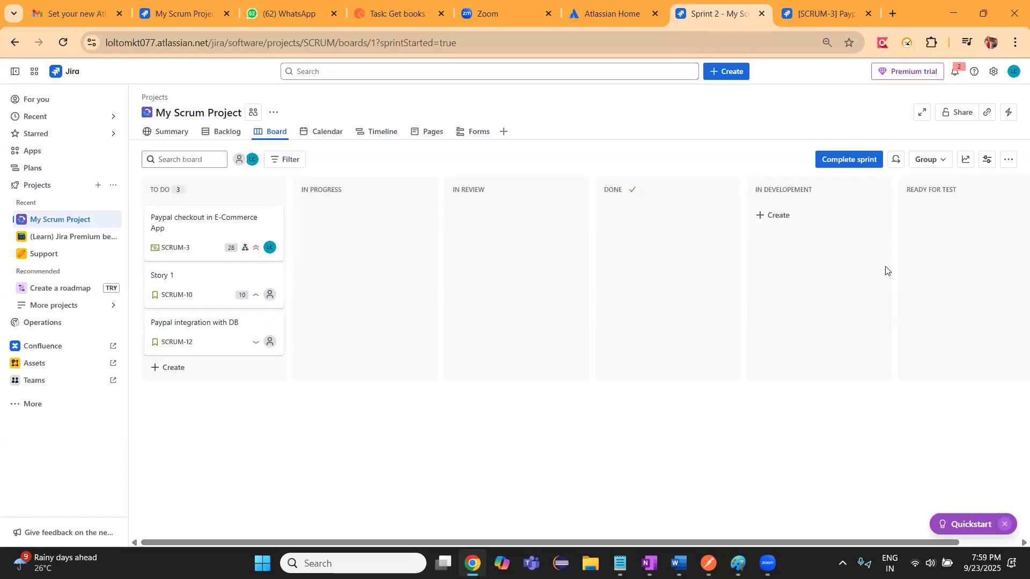
# Open the board's workflow for editing and delete the Any transition into the To Do status
pyautogui.click(1008, 162)
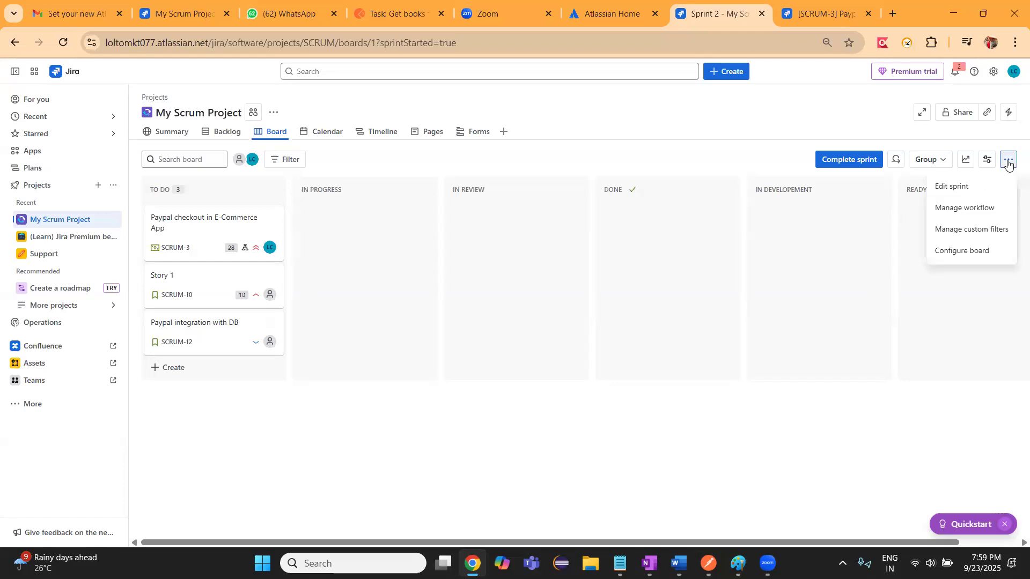
pyautogui.click(960, 209)
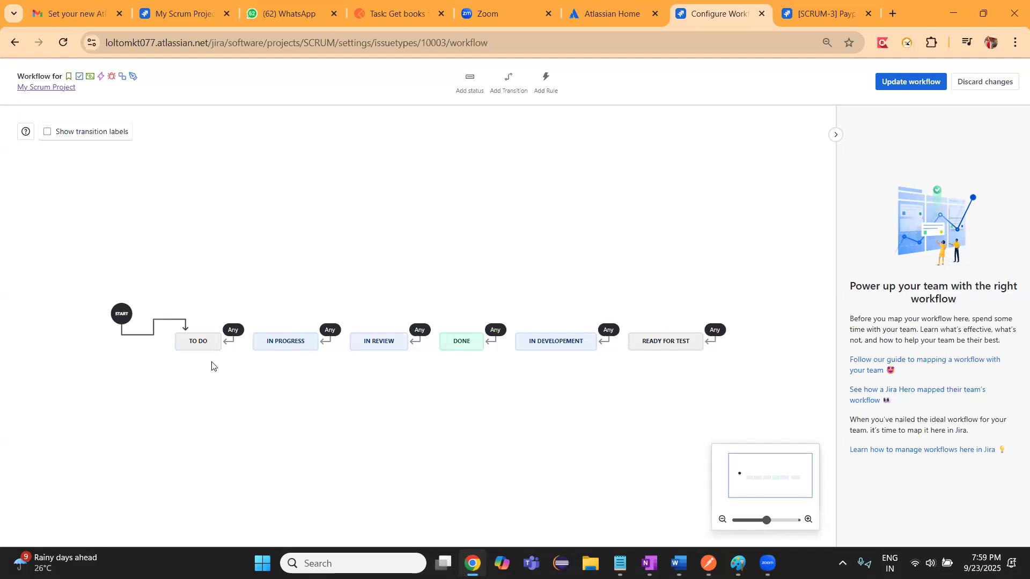
pyautogui.click(233, 331)
pyautogui.press('Delete')
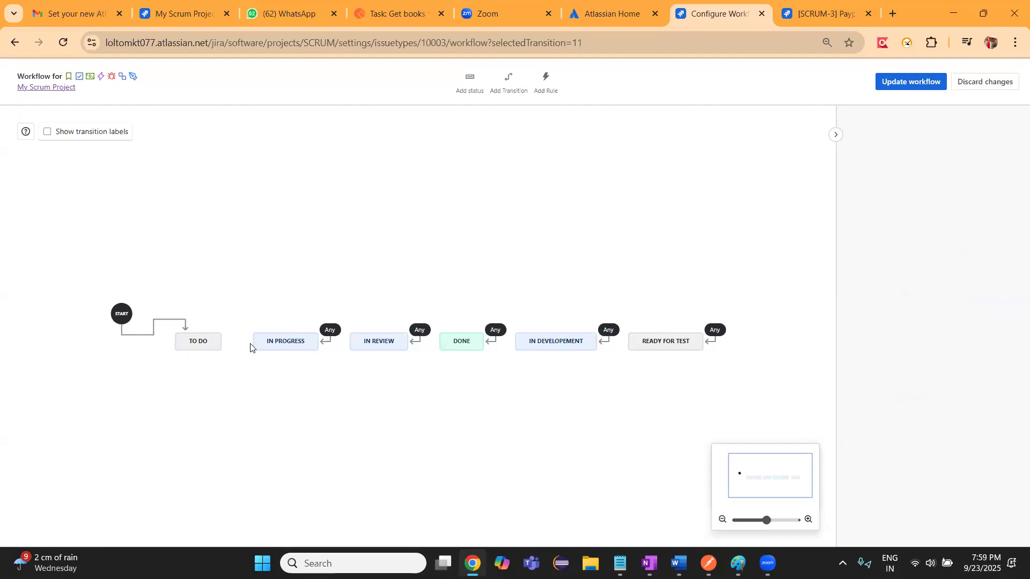
# Draw a transition from To Do to In Progress and try naming it "In progress"
pyautogui.click(326, 339)
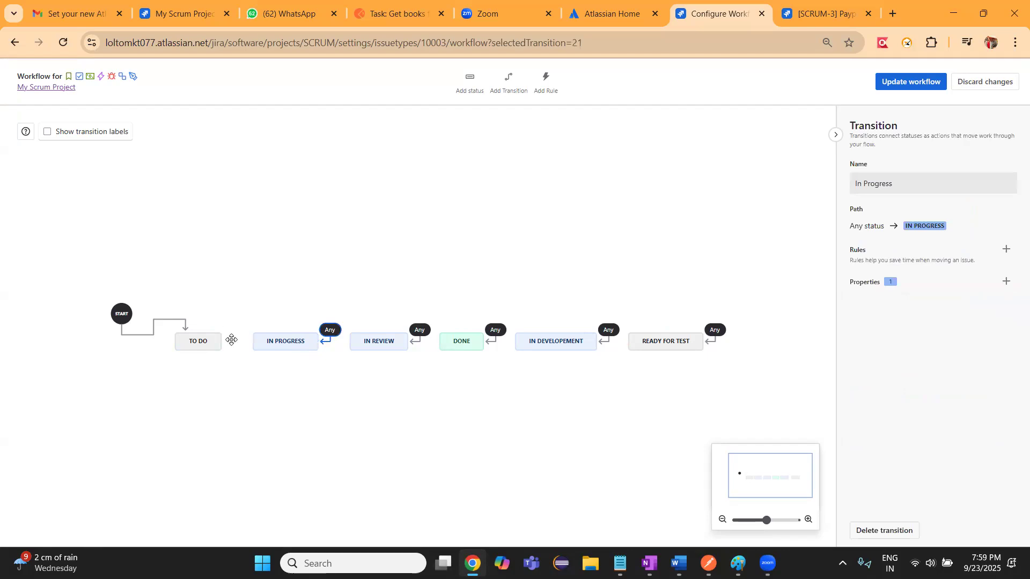
pyautogui.click(231, 340)
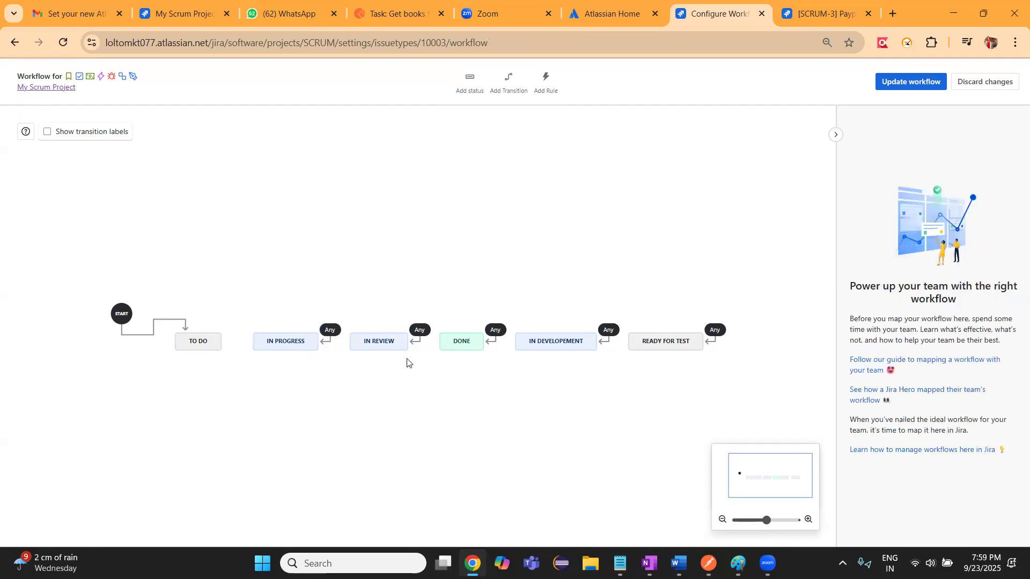
pyautogui.click(325, 342)
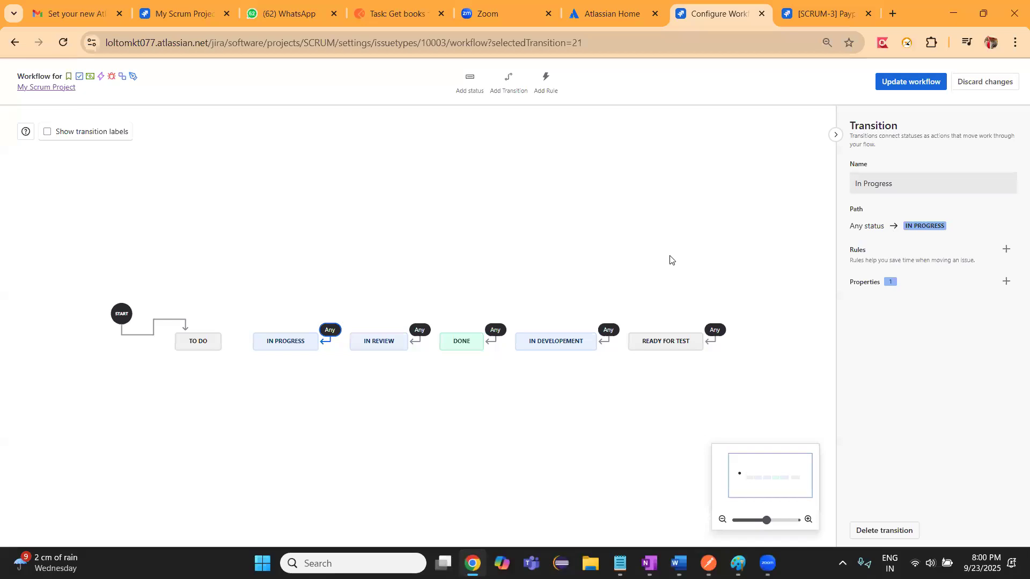
pyautogui.click(224, 345)
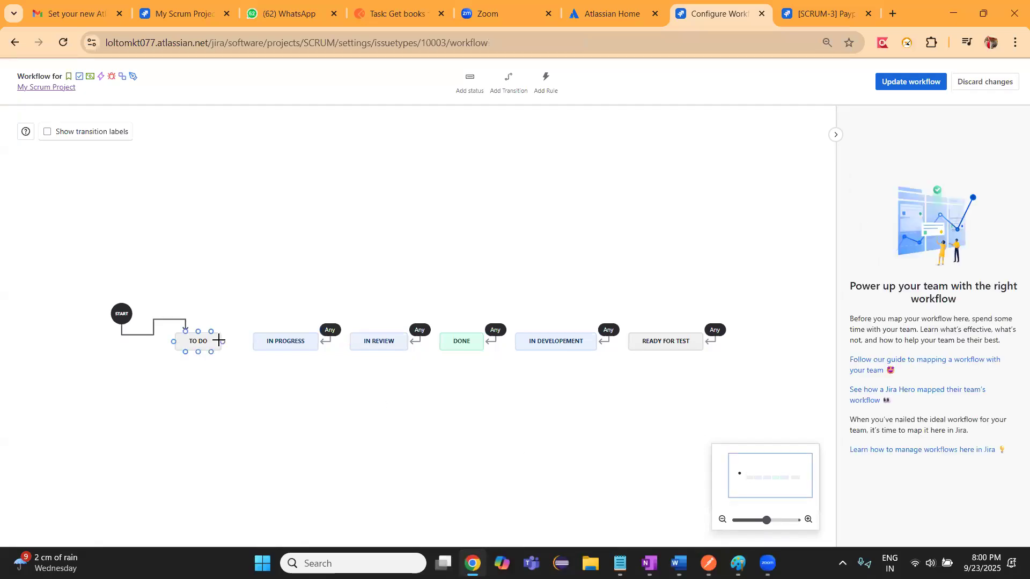
pyautogui.moveTo(221, 340); pyautogui.dragTo(252, 341)
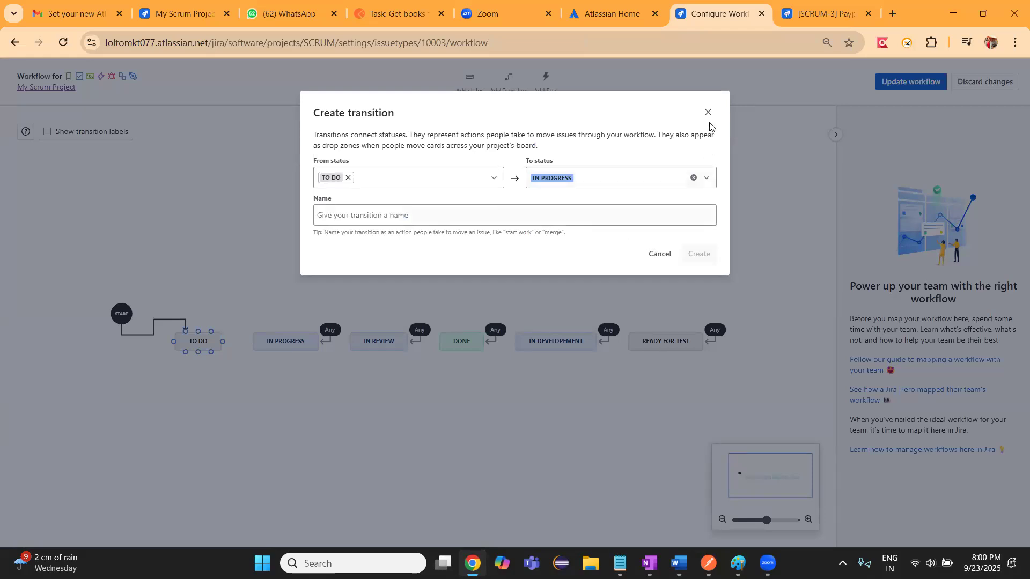
pyautogui.click(437, 221)
pyautogui.write('In pr')
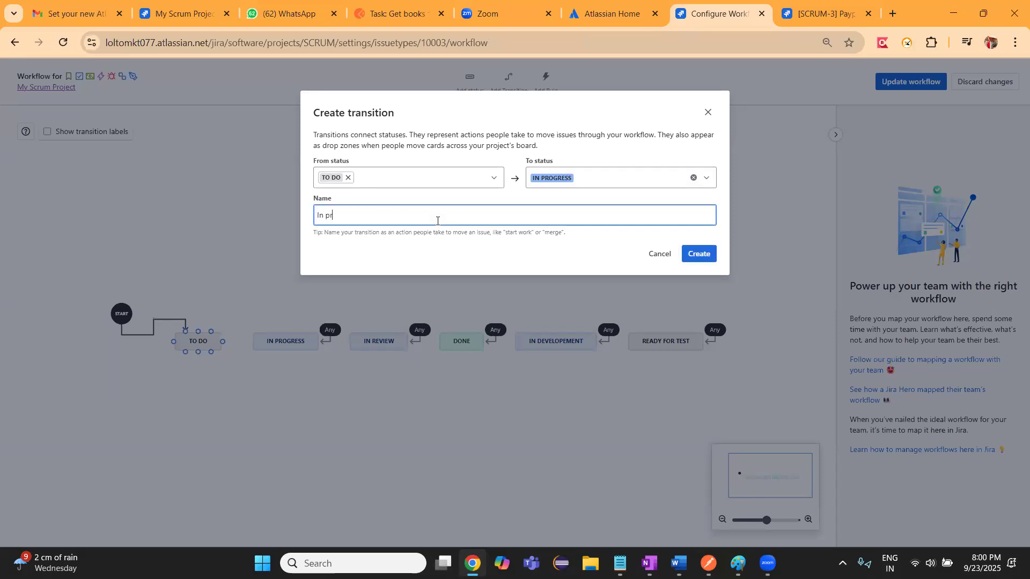
pyautogui.write('ogress')
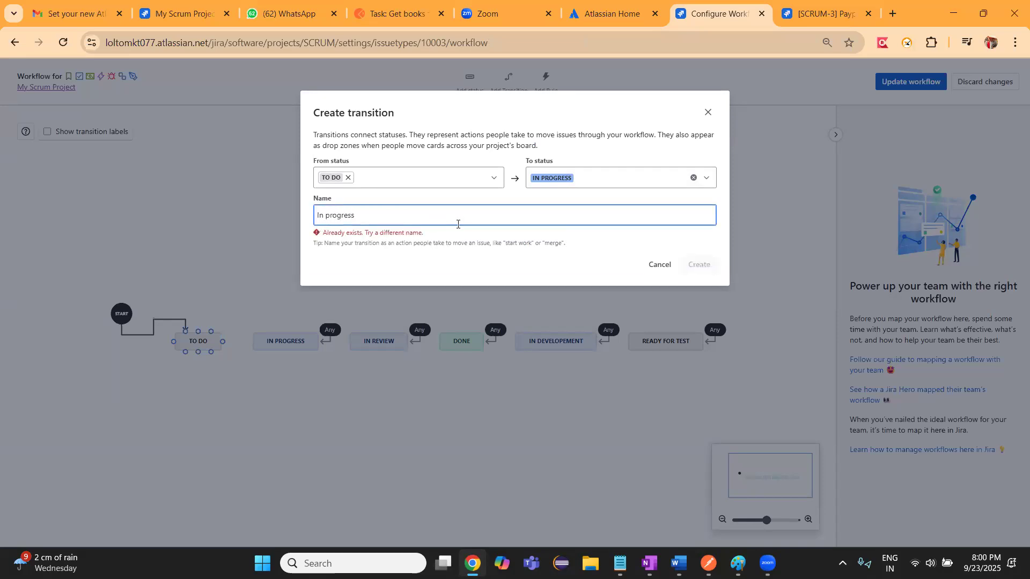
# Change the new transition's name to "Progress" and create it
pyautogui.press('BackSpace')
pyautogui.press('BackSpace')
pyautogui.press('BackSpace')
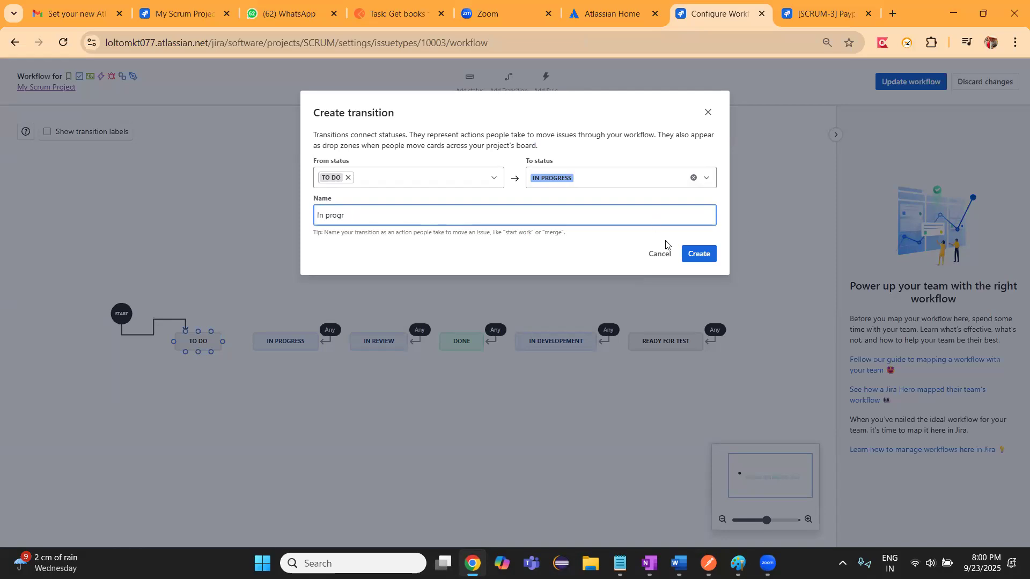
pyautogui.press('BackSpace')
pyautogui.press('BackSpace')
pyautogui.press('BackSpace')
pyautogui.press('BackSpace')
pyautogui.write('Progress')
pyautogui.click(696, 258)
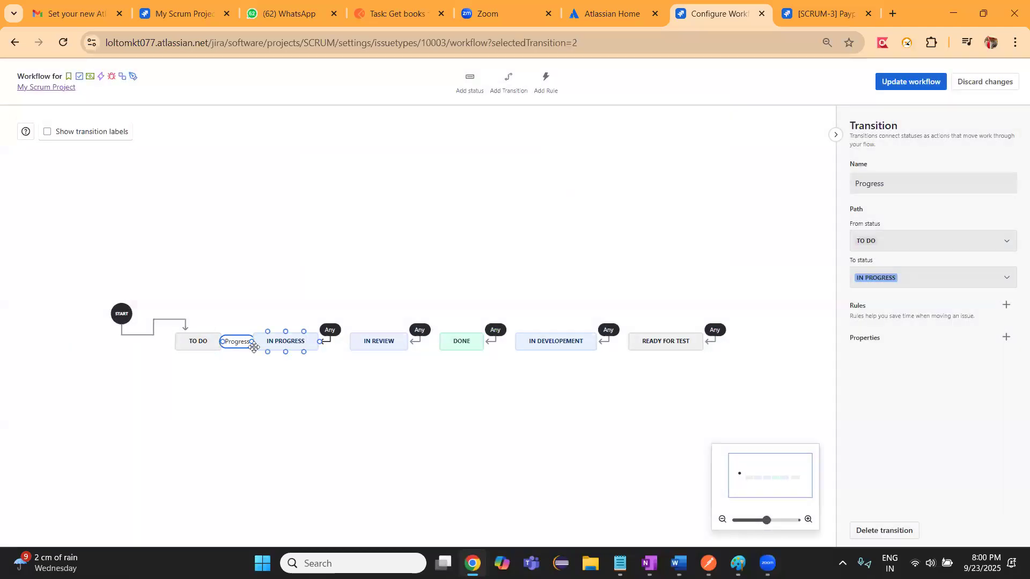
# Discard the workflow changes and leave the workflow editor
pyautogui.moveTo(244, 346); pyautogui.dragTo(236, 314)
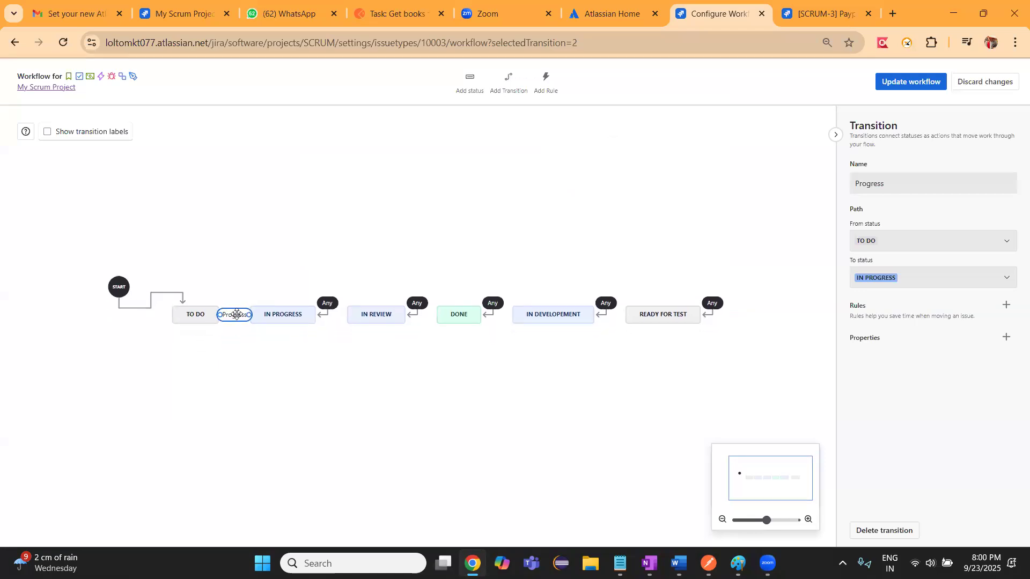
pyautogui.rightClick(237, 314)
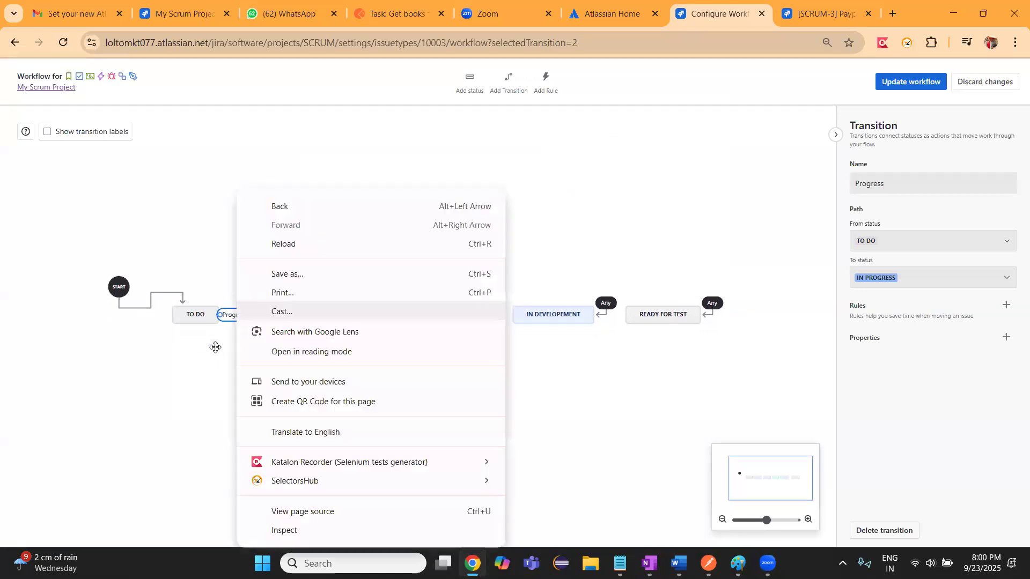
pyautogui.click(236, 314)
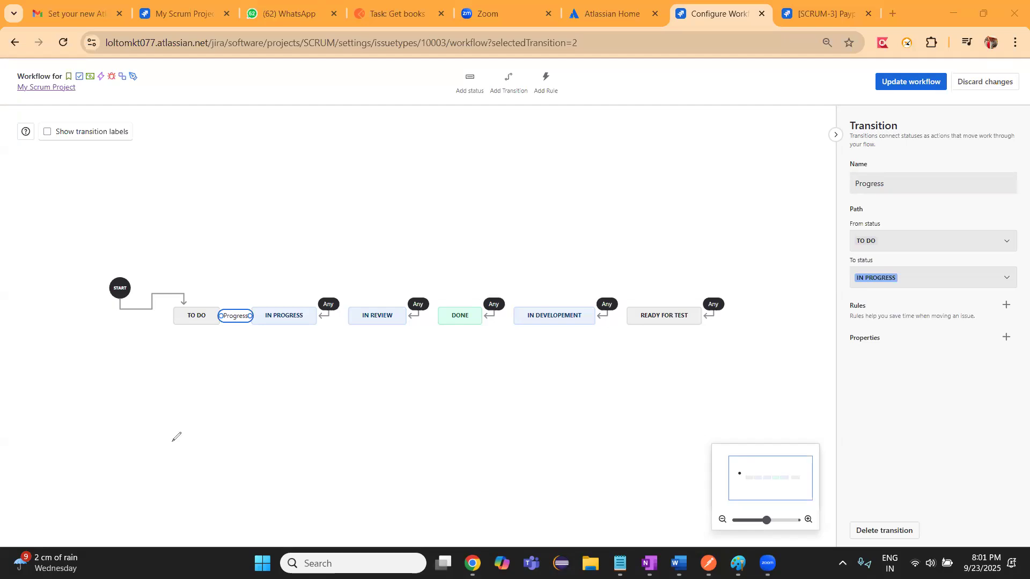
pyautogui.click(987, 82)
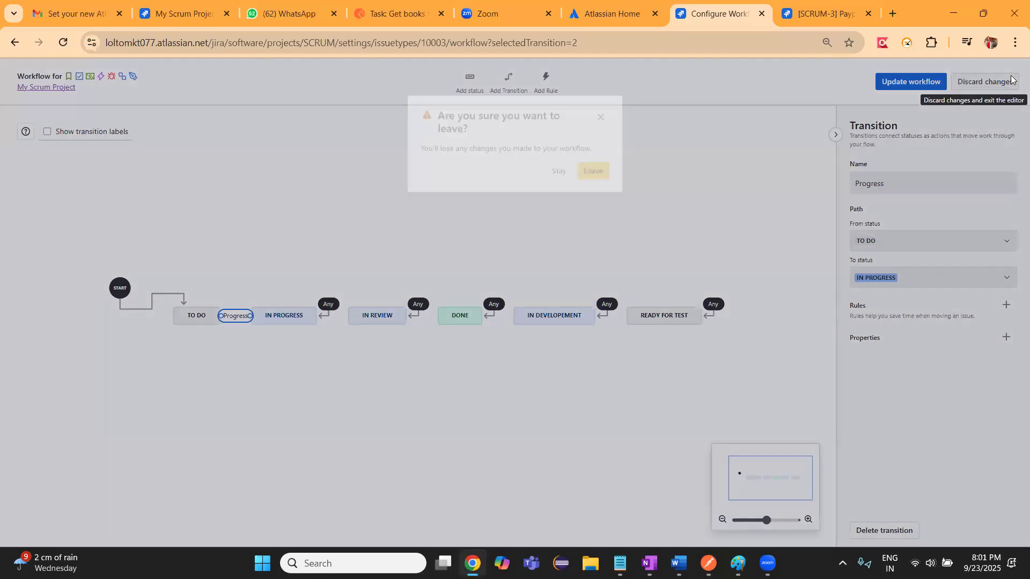
pyautogui.click(601, 168)
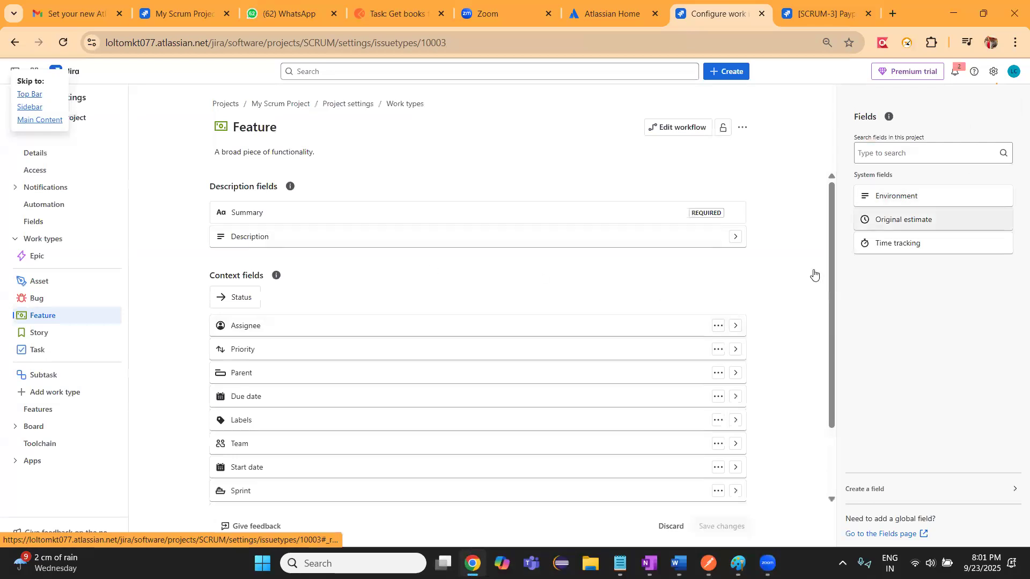
# Look through the Feature work type's fields and expand the Assignee context field
pyautogui.moveTo(831, 285); pyautogui.dragTo(833, 318)
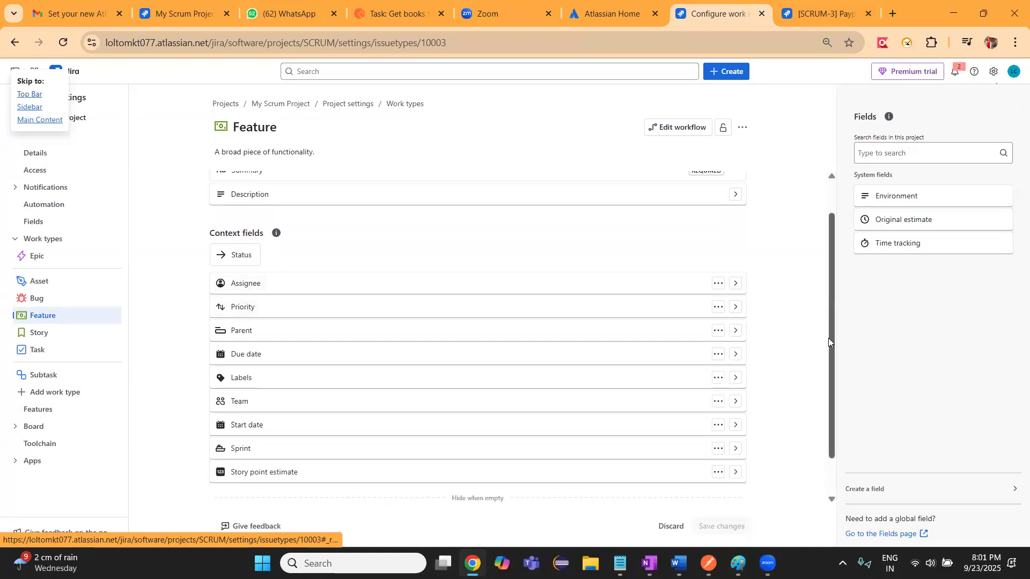
pyautogui.scroll(1, 827, 225)
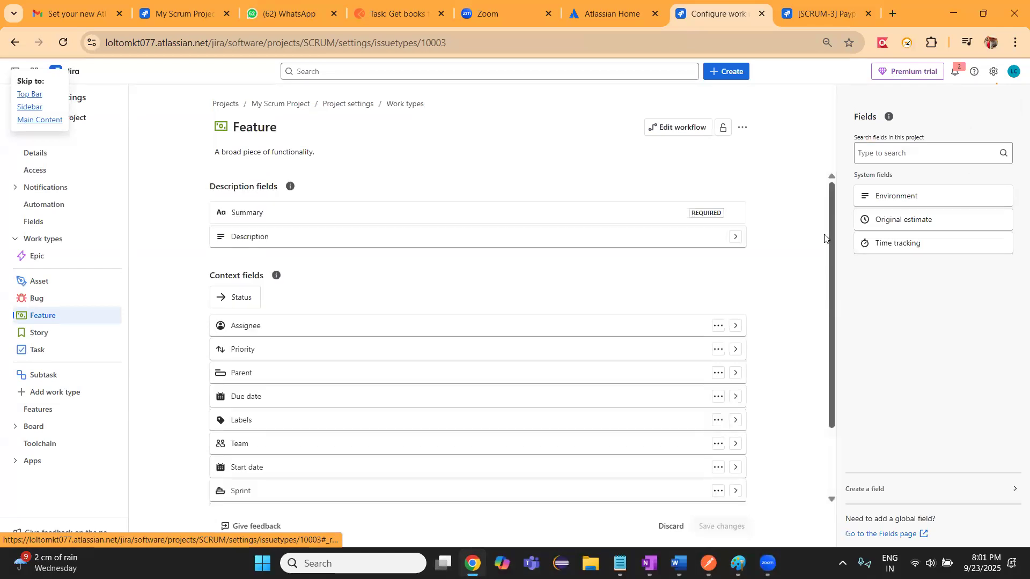
pyautogui.click(735, 326)
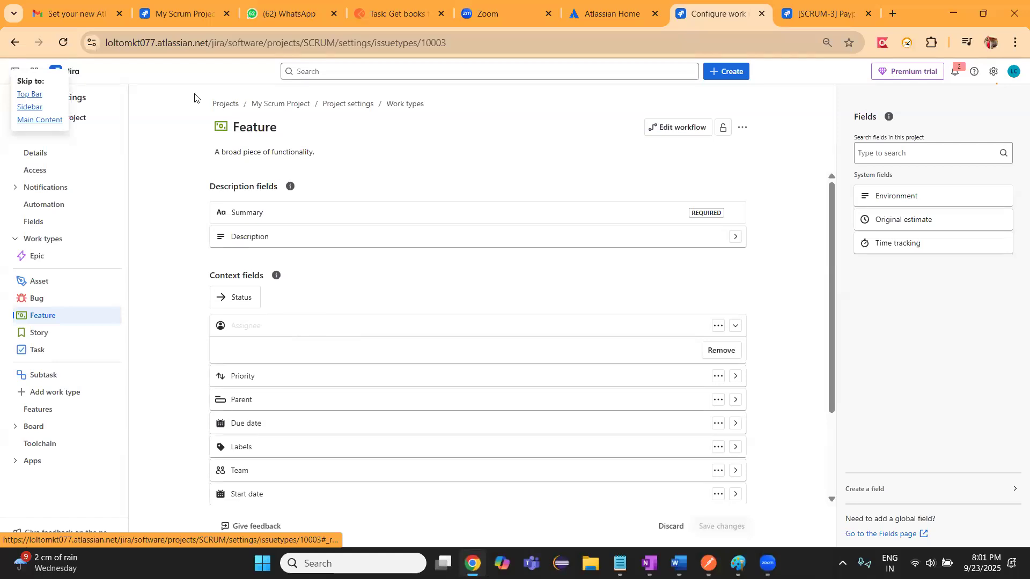
# Go back to the Sprint 2 board, leaving the workflow editor without saving
pyautogui.click(11, 49)
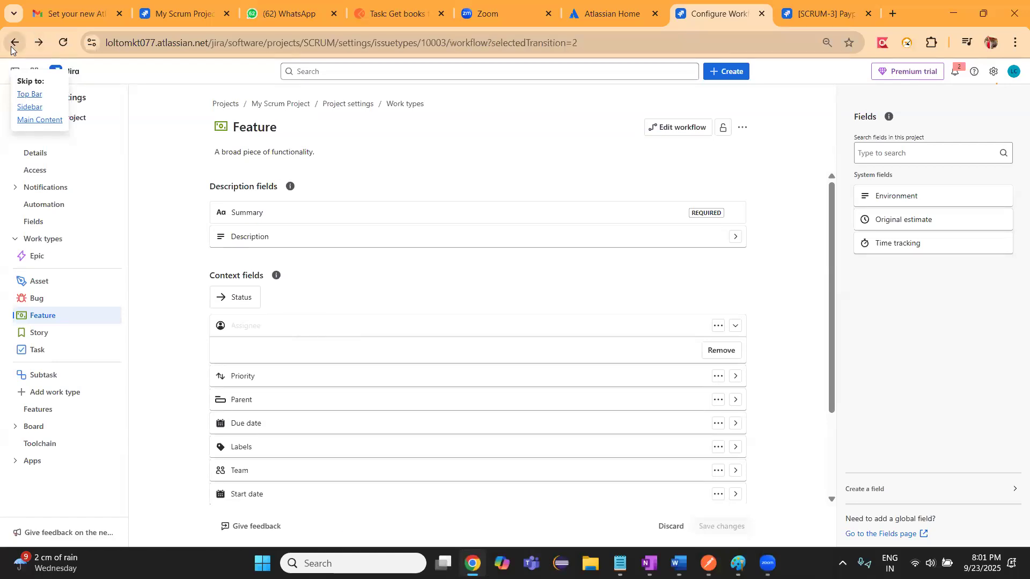
pyautogui.click(10, 50)
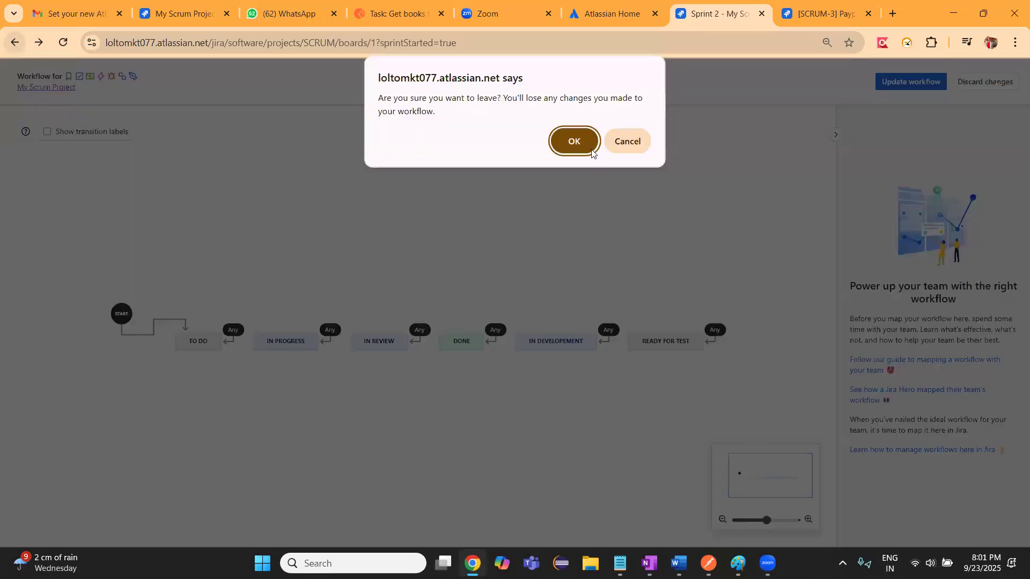
pyautogui.click(574, 141)
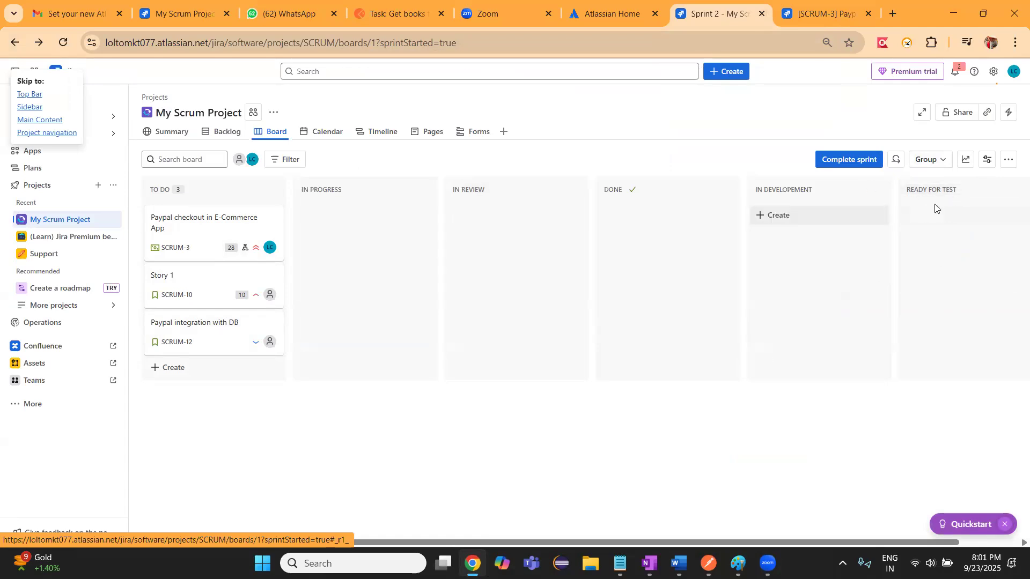
# View the board's workflow with its statuses and return to the Sprint 2 board without saving changes
pyautogui.click(927, 217)
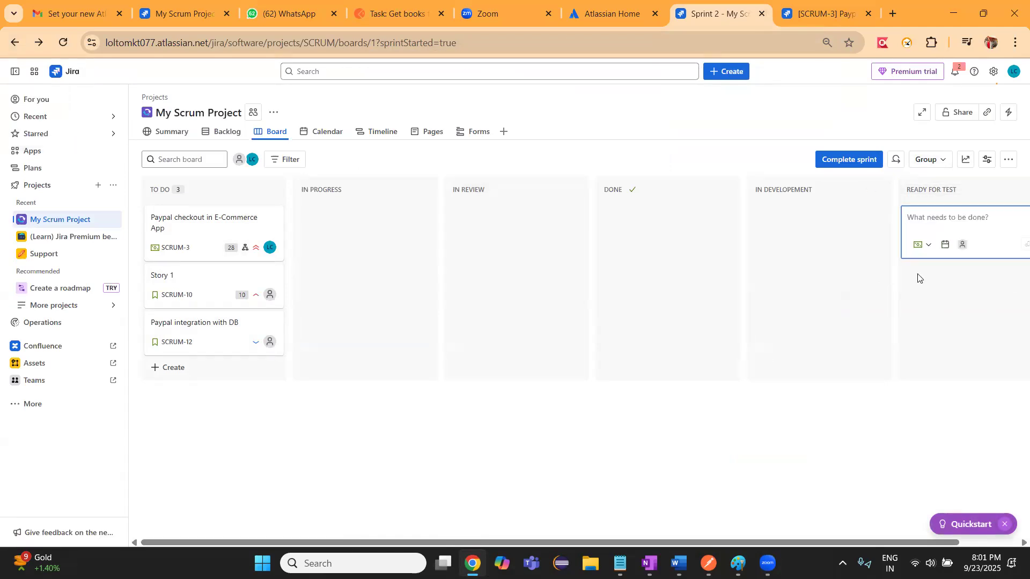
pyautogui.click(974, 257)
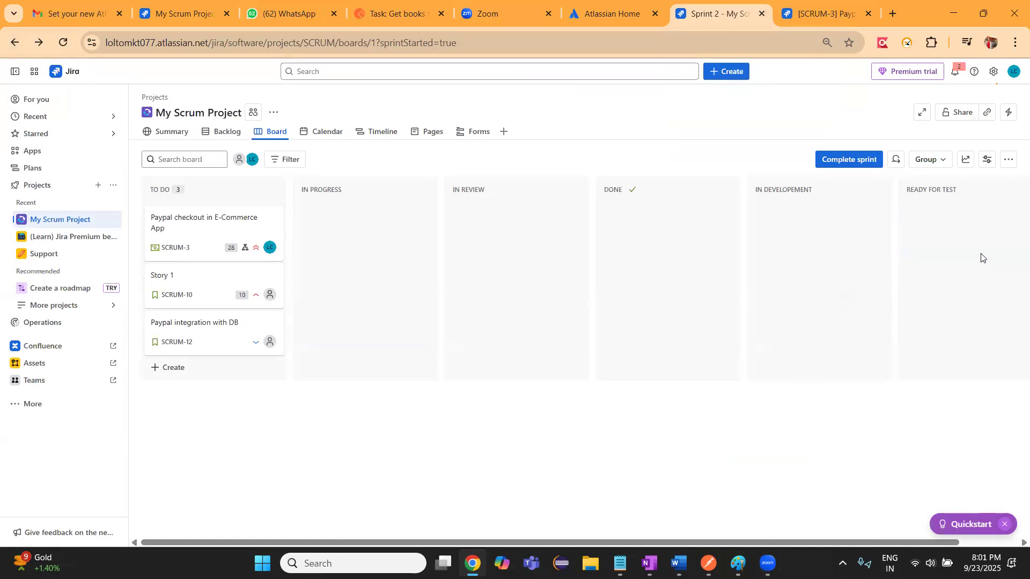
pyautogui.click(1009, 162)
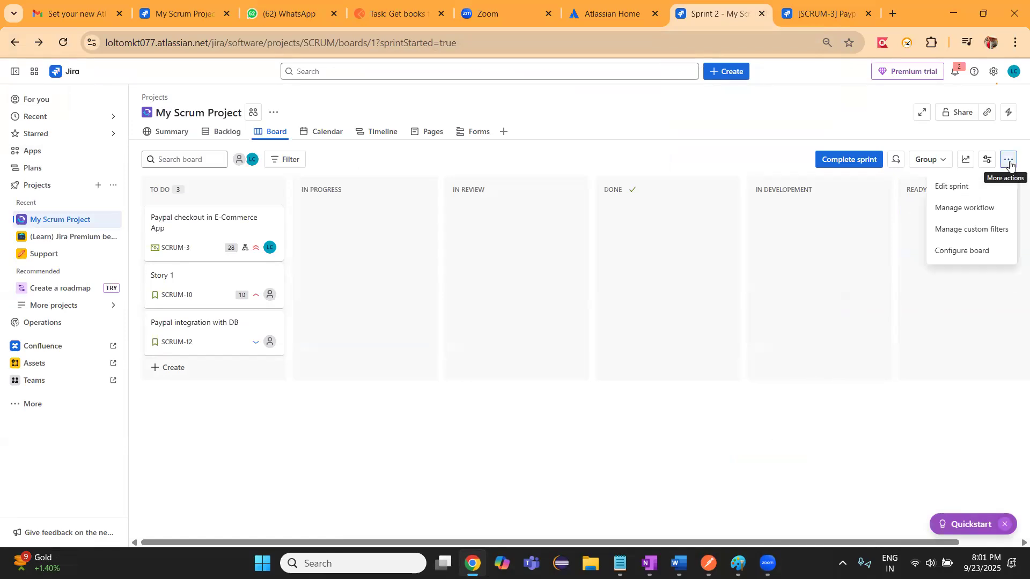
pyautogui.click(963, 211)
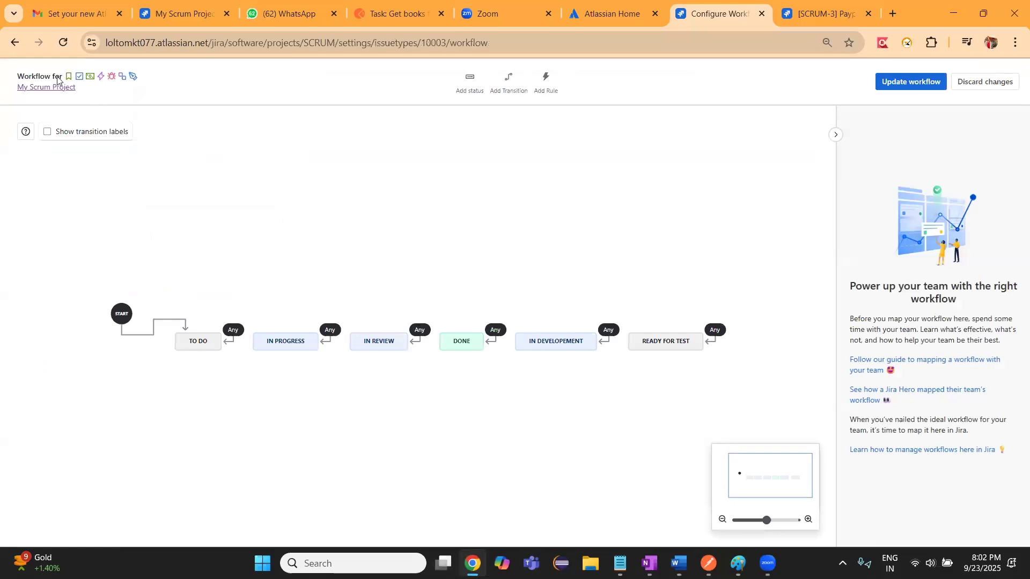
pyautogui.click(13, 42)
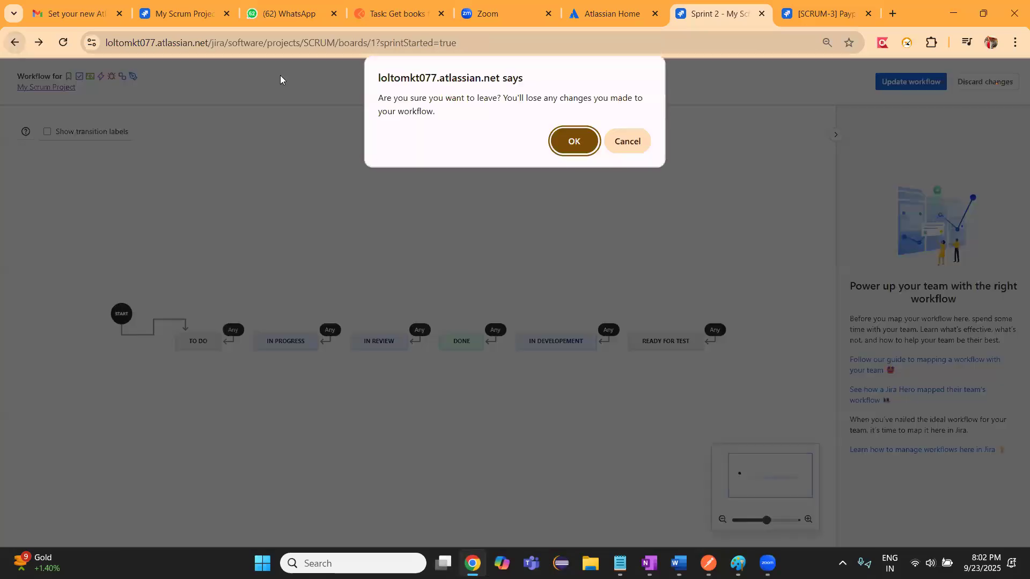
pyautogui.click(578, 141)
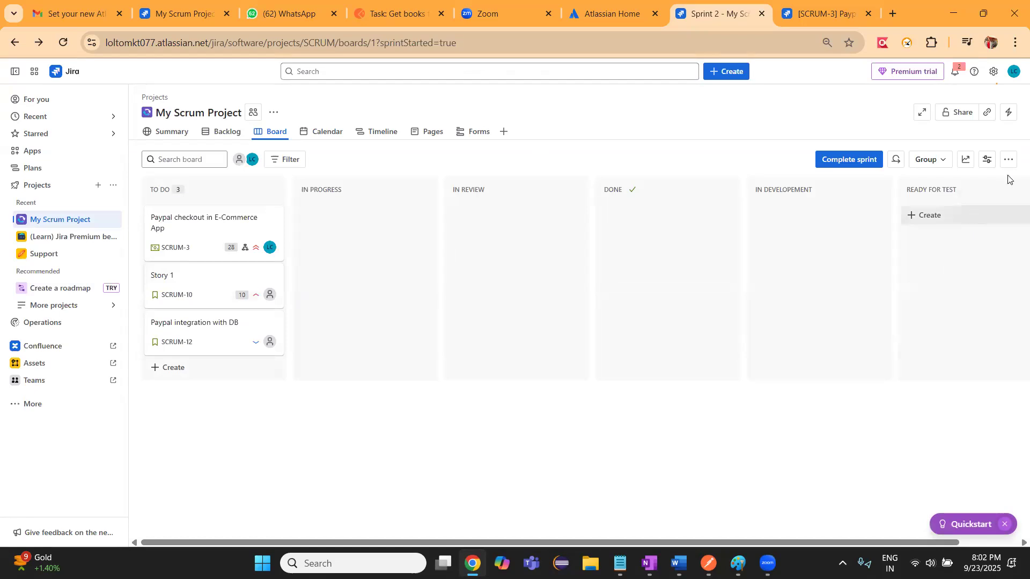
# Open the work type configuration from the Paypal checkout work item and examine its context fields, expanding Start date
pyautogui.click(181, 230)
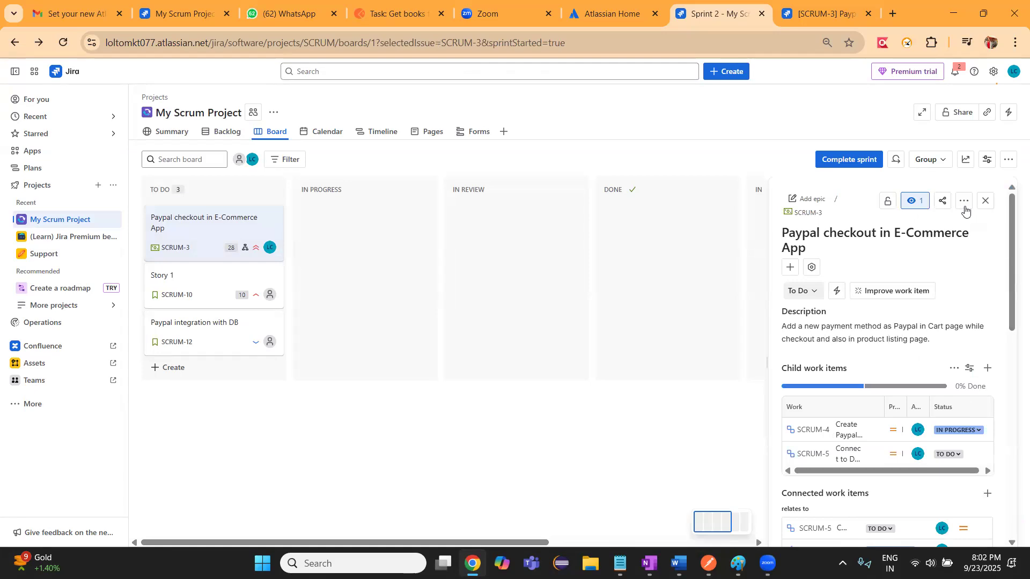
pyautogui.click(965, 207)
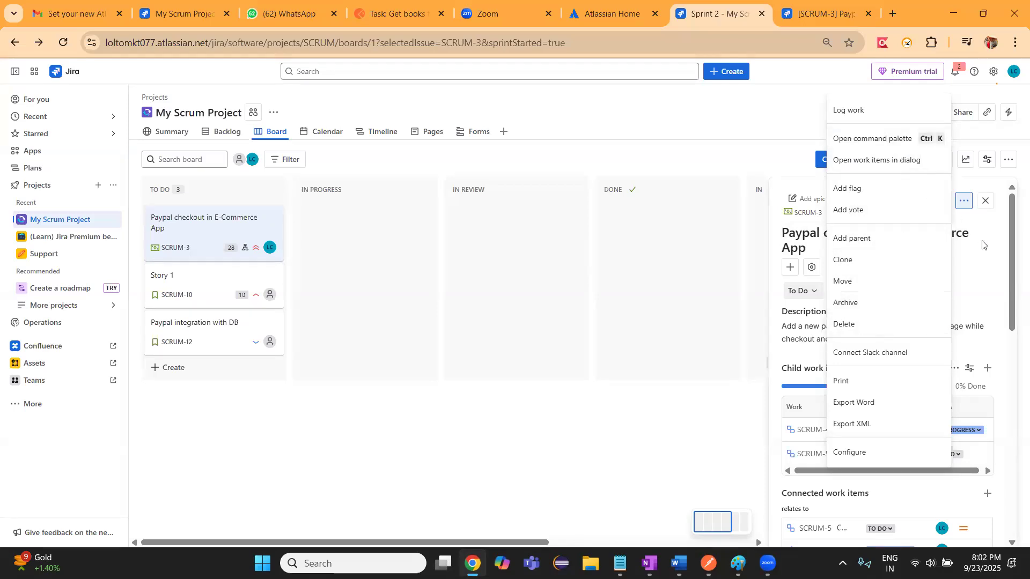
pyautogui.moveTo(1013, 306); pyautogui.dragTo(1011, 326)
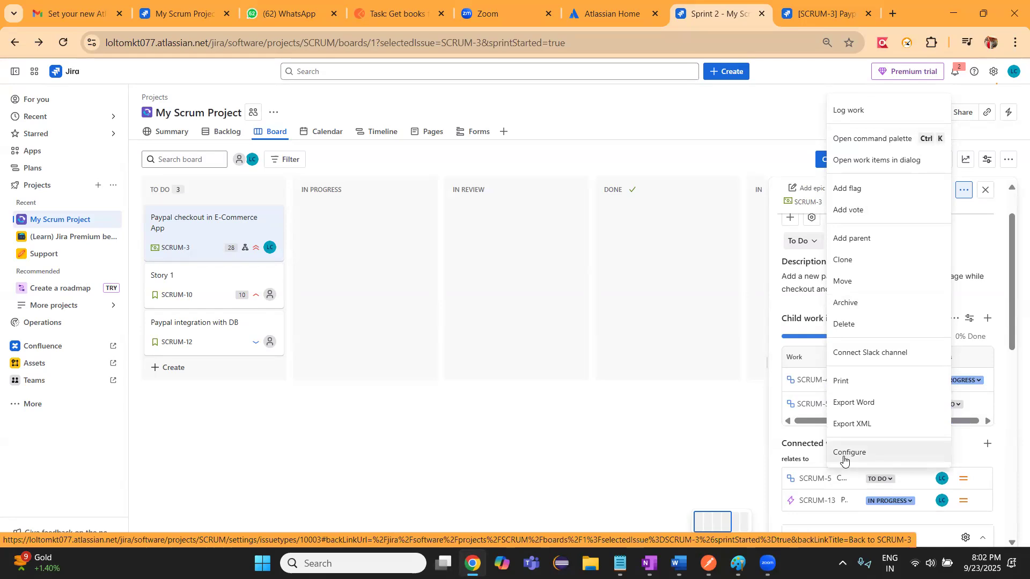
pyautogui.click(844, 456)
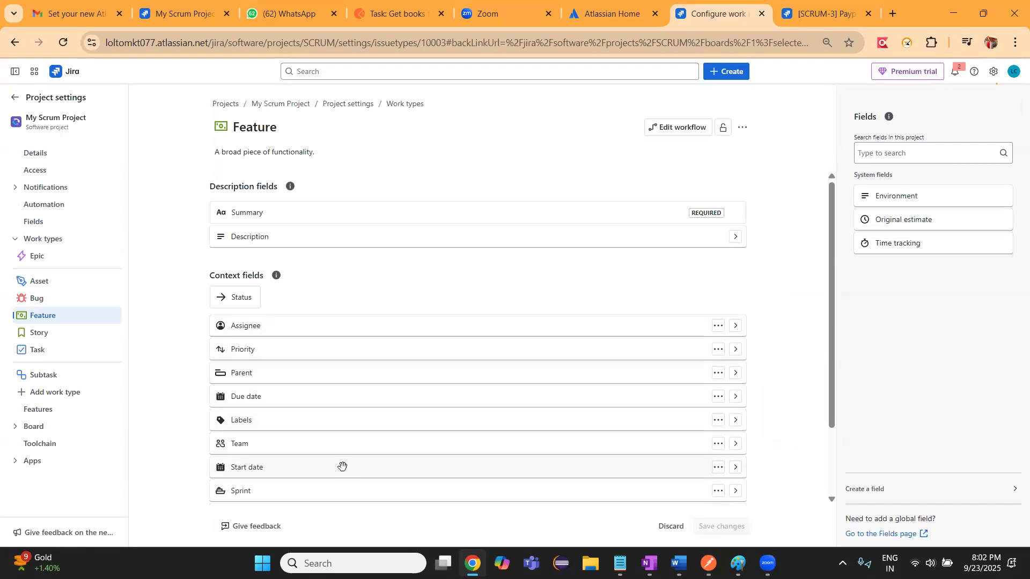
pyautogui.click(737, 468)
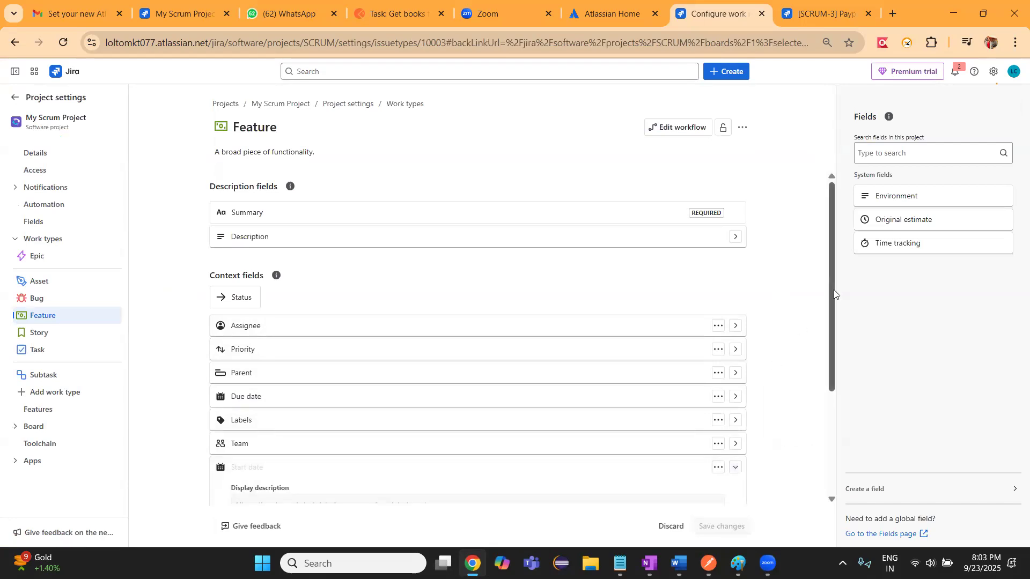
pyautogui.scroll(-2, 833, 297)
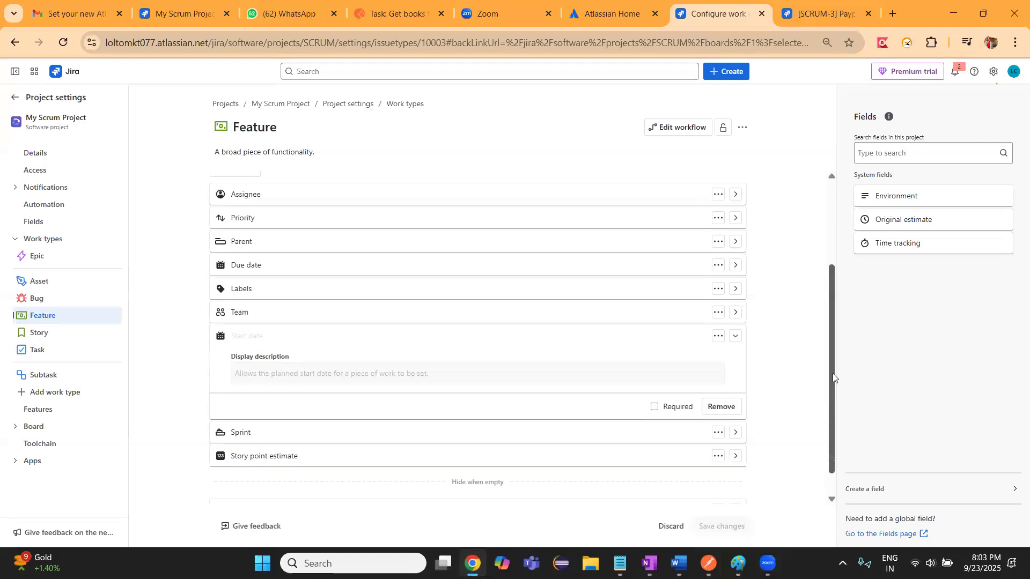
pyautogui.scroll(2, 829, 284)
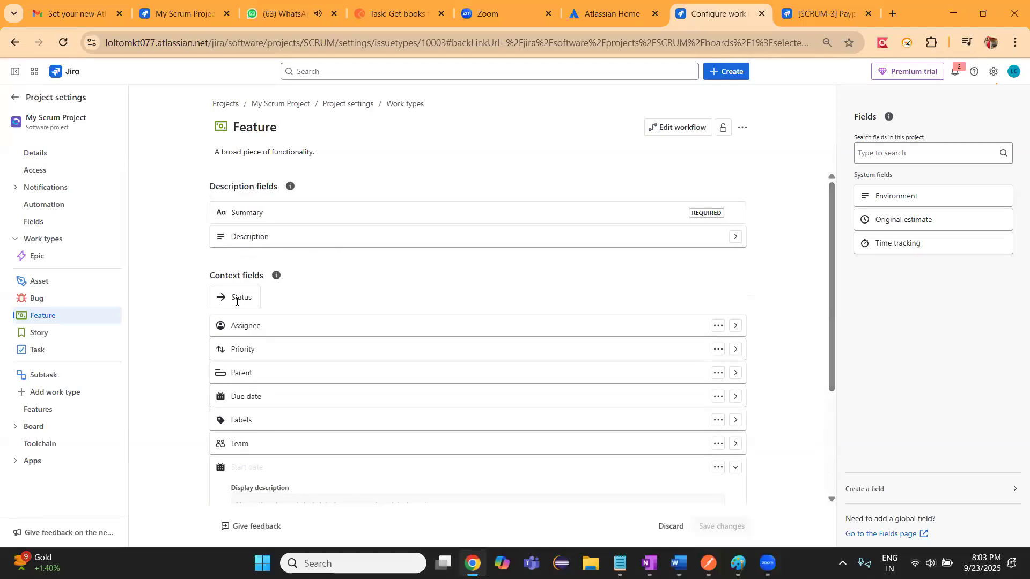
# Return to the board, look through the Paypal checkout work item's connected items and details, and close it
pyautogui.click(13, 44)
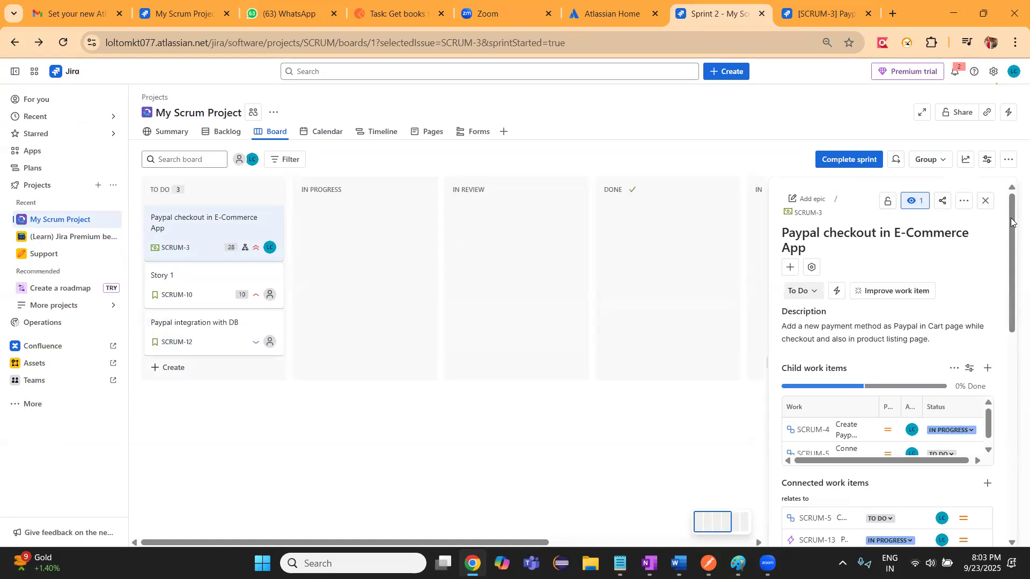
pyautogui.scroll(-5, 1014, 294)
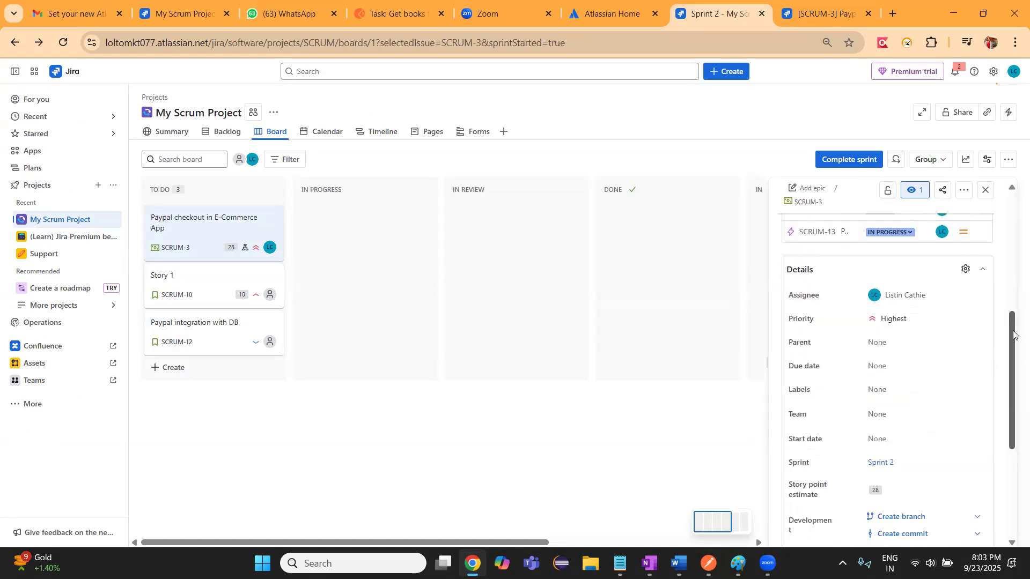
pyautogui.scroll(3, 1014, 336)
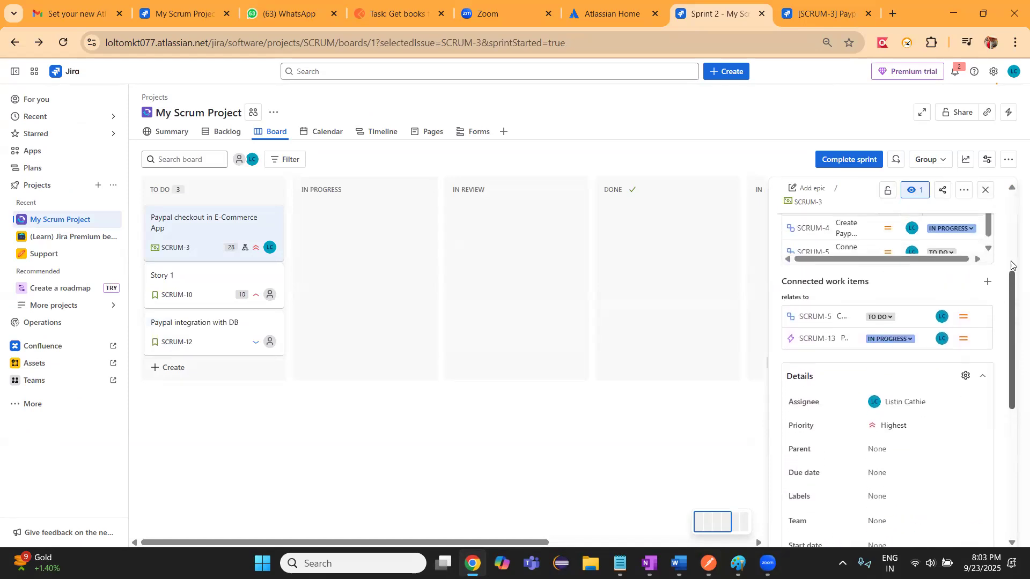
pyautogui.scroll(3, 1015, 241)
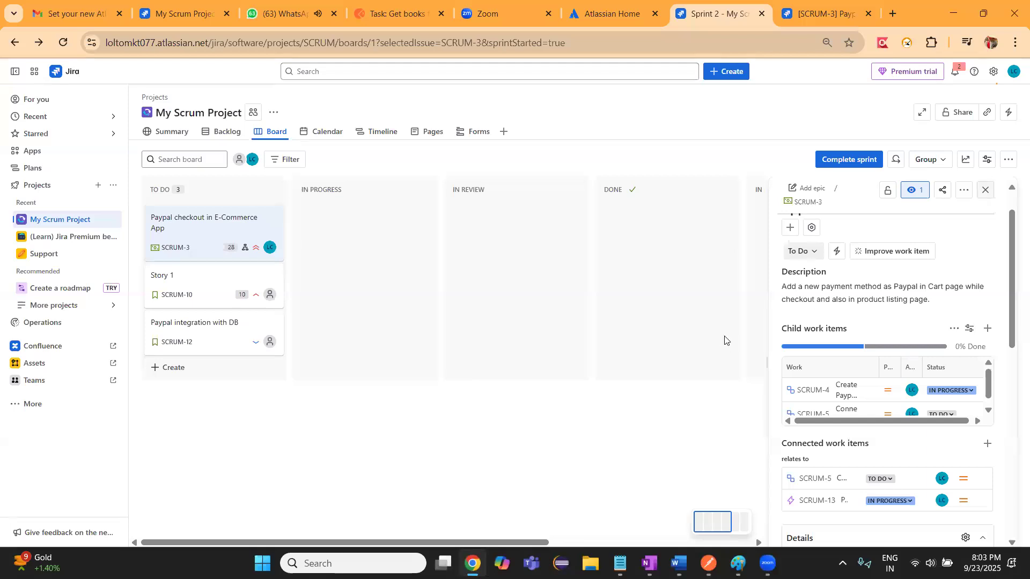
pyautogui.press('Escape')
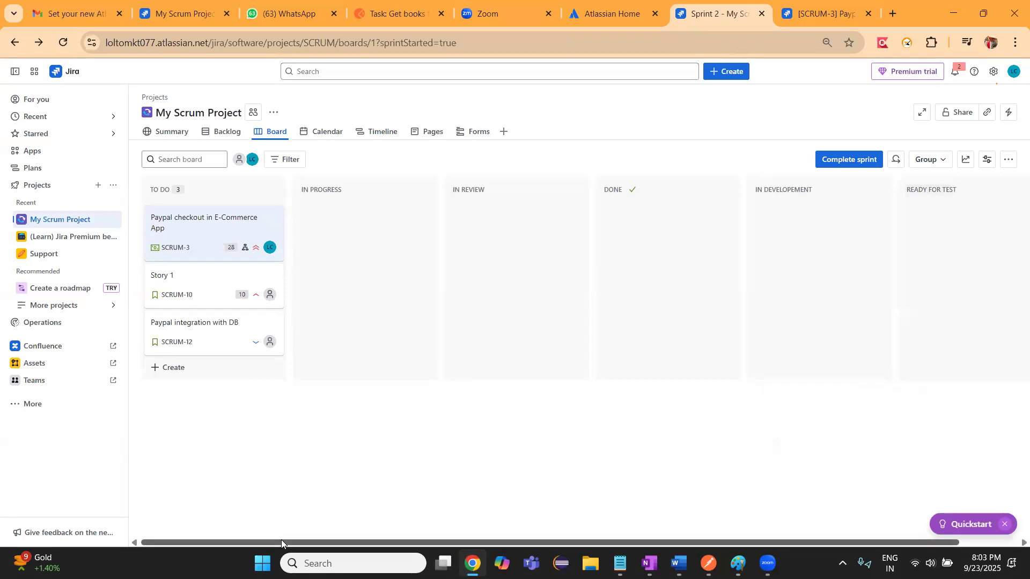
# Add a new board column named "Ready for Release" after the Ready for Test column
pyautogui.hscroll(1, 281, 540)
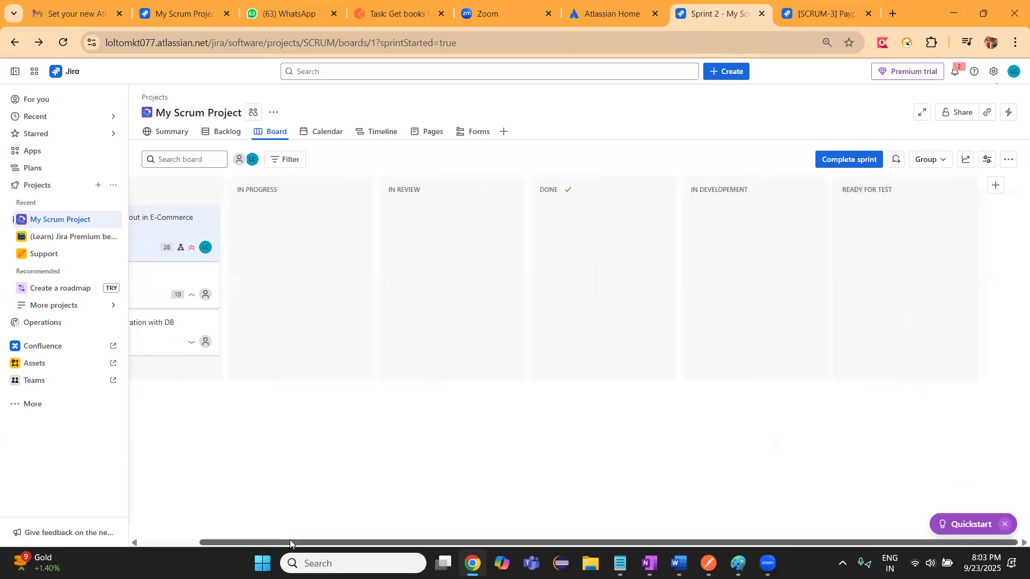
pyautogui.click(996, 188)
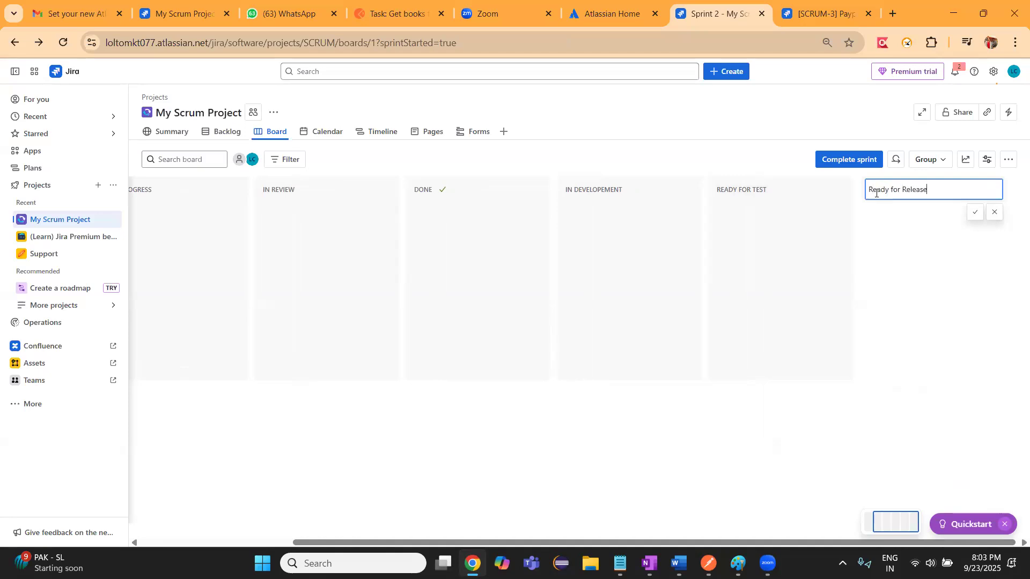
pyautogui.click(974, 212)
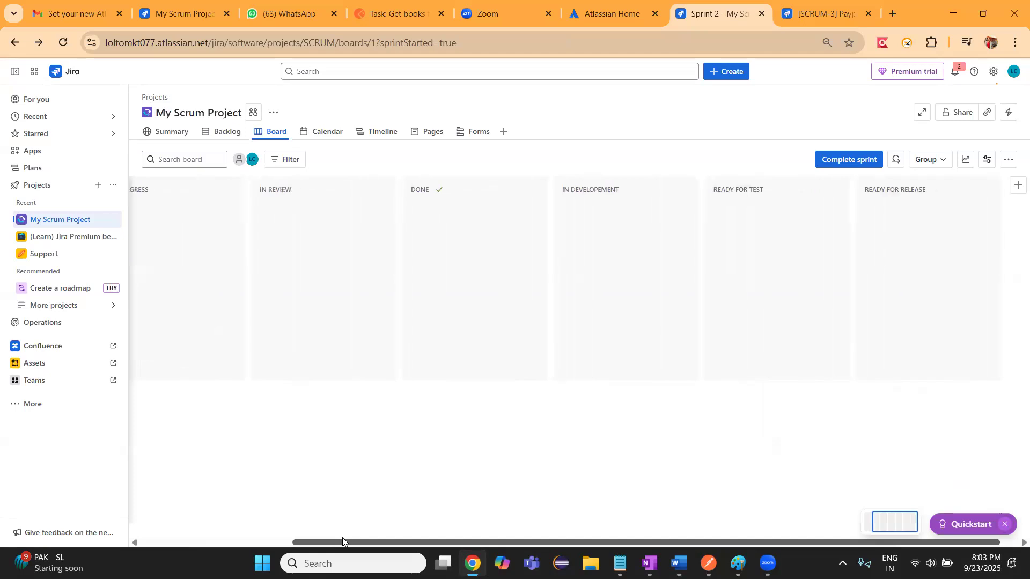
# Set the status of the "Paypal checkout in E-Commerce App" work item to In Progress and close its details
pyautogui.click(145, 540)
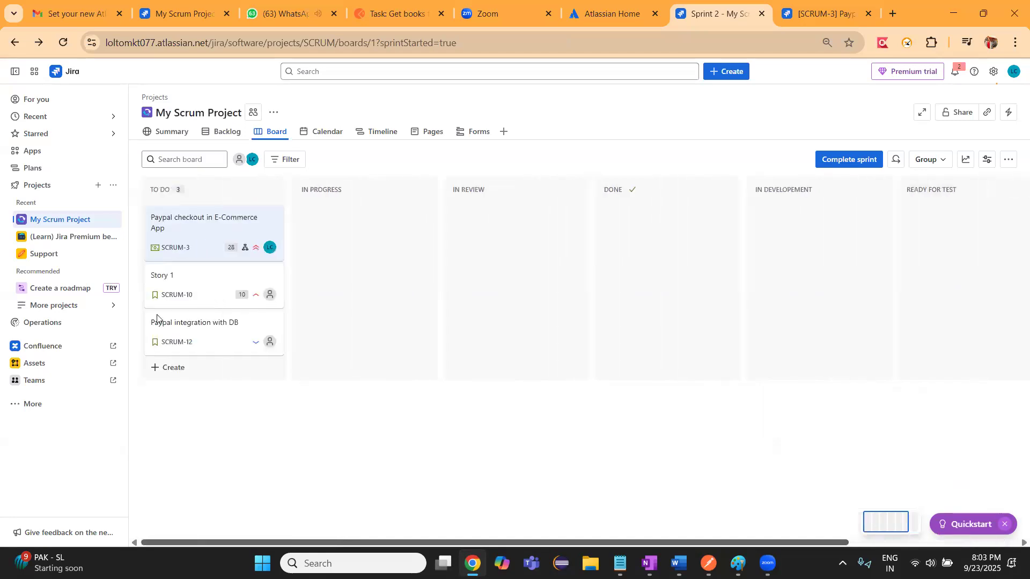
pyautogui.click(188, 233)
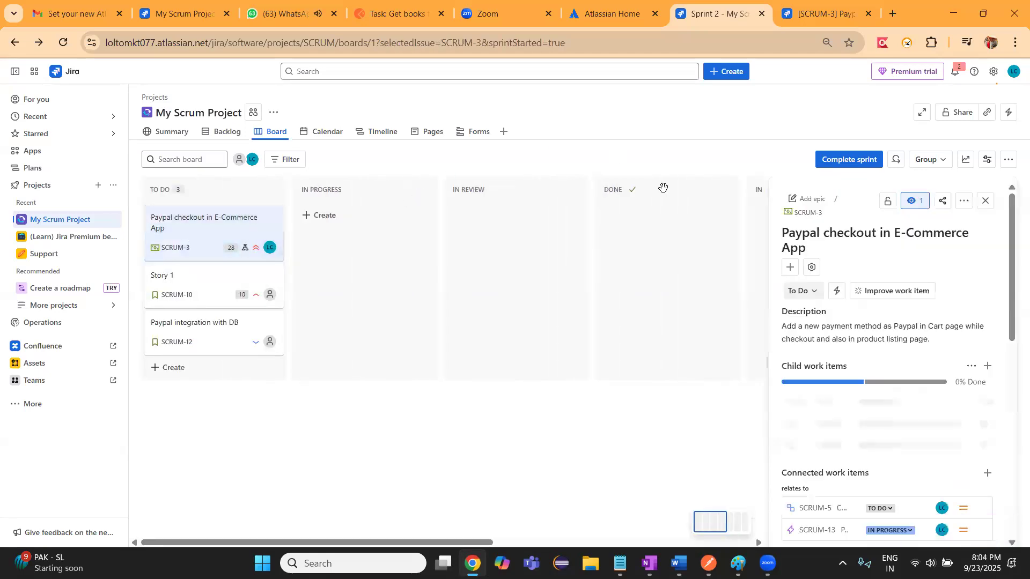
pyautogui.click(812, 293)
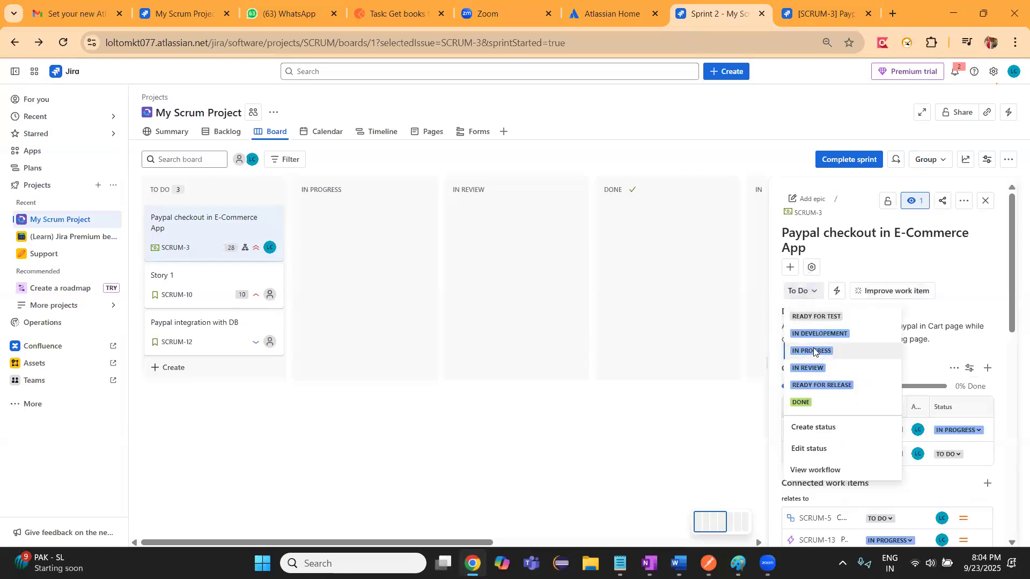
pyautogui.click(814, 352)
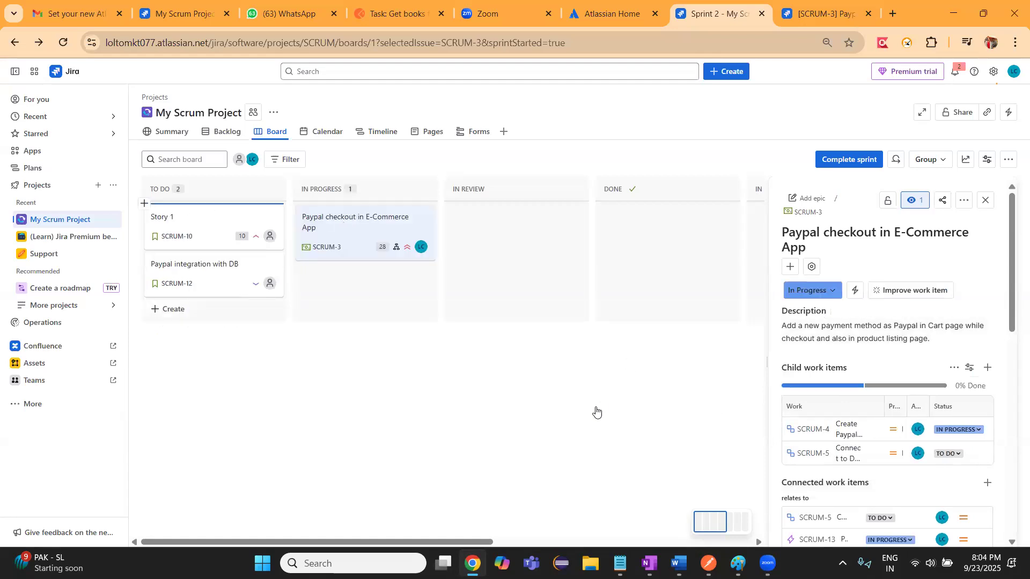
pyautogui.click(989, 201)
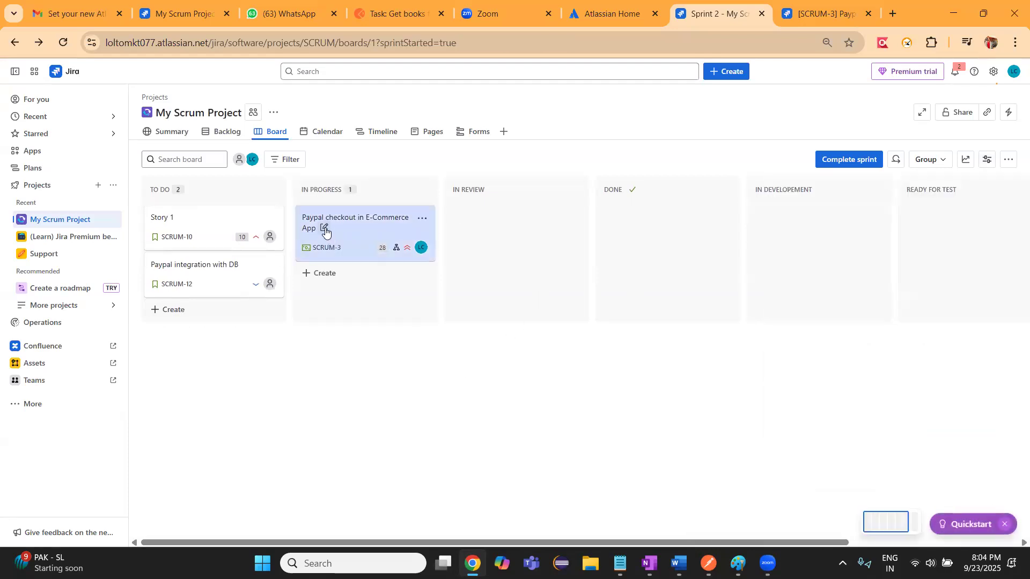
# Change the status of the "Paypal checkout in E-Commerce App" card to Done, leaving its summary unedited
pyautogui.click(325, 228)
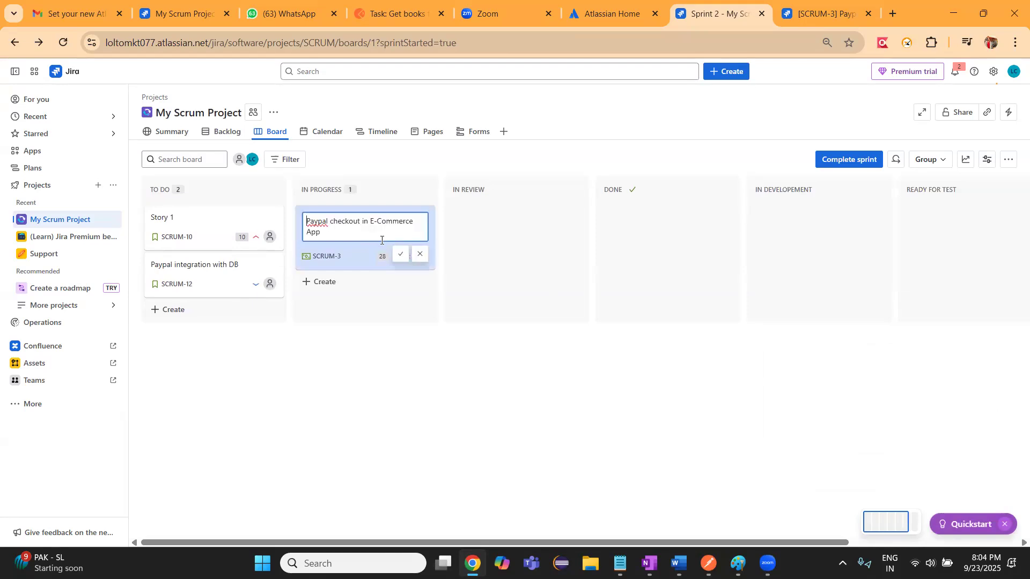
pyautogui.click(374, 323)
pyautogui.rightClick(352, 251)
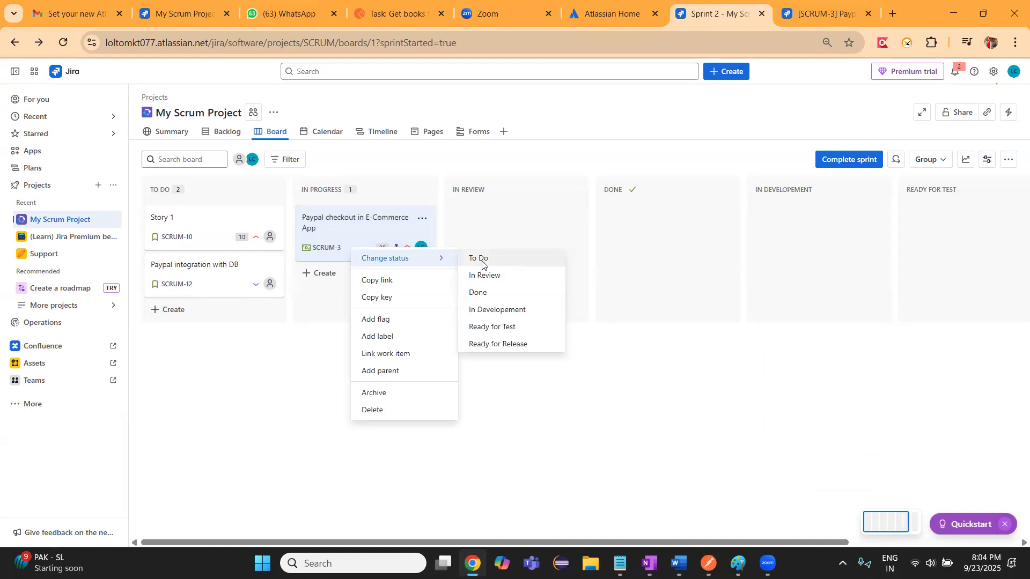
pyautogui.click(486, 293)
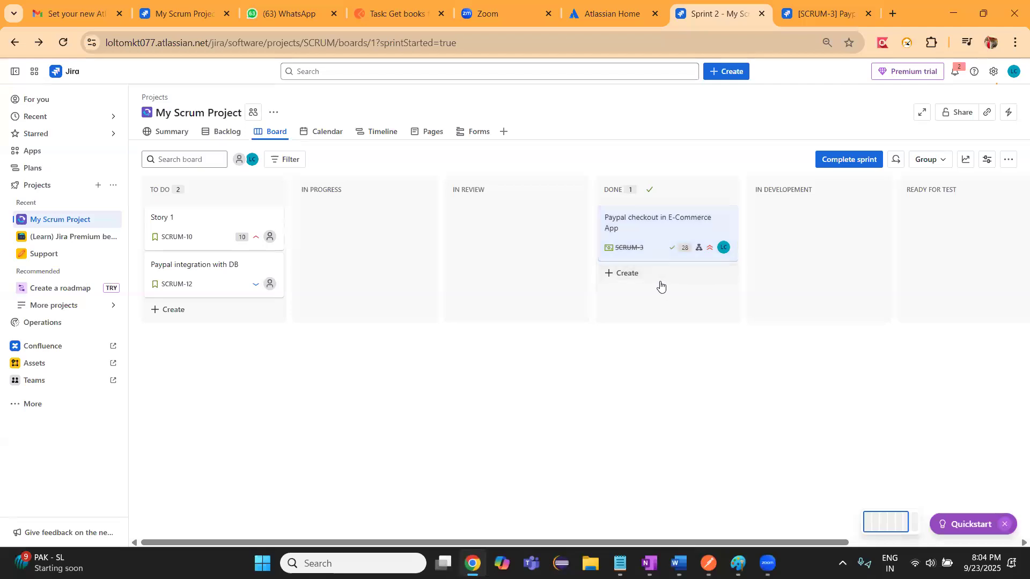
# Change the status of the "Story 1" card to Ready for Test
pyautogui.rightClick(196, 232)
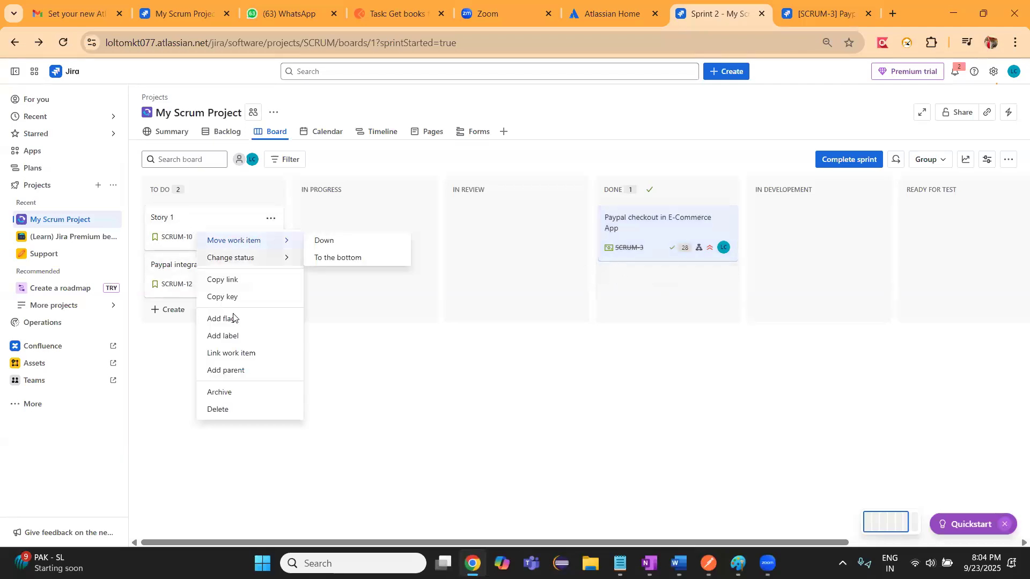
pyautogui.moveTo(274, 251)
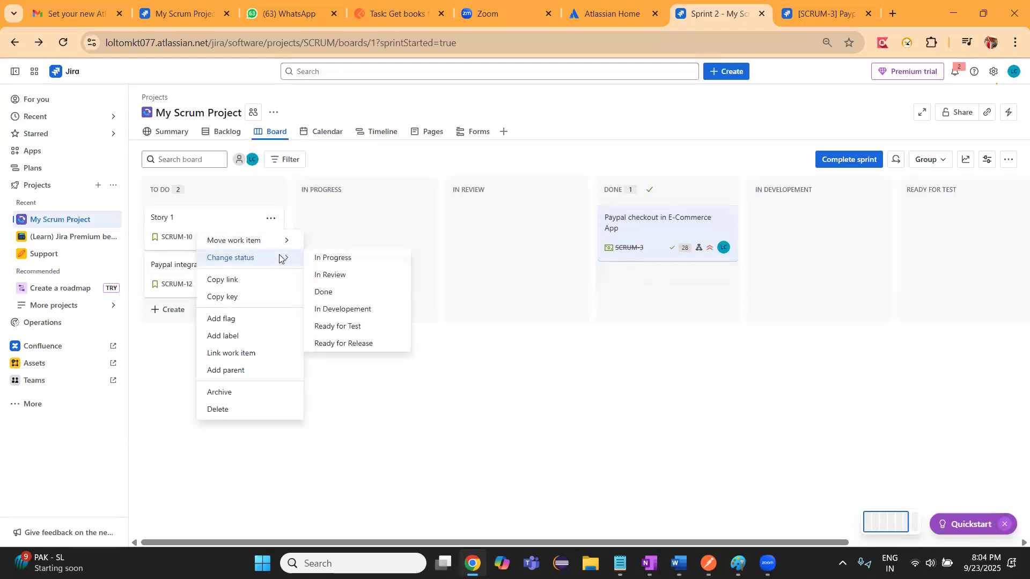
pyautogui.click(345, 327)
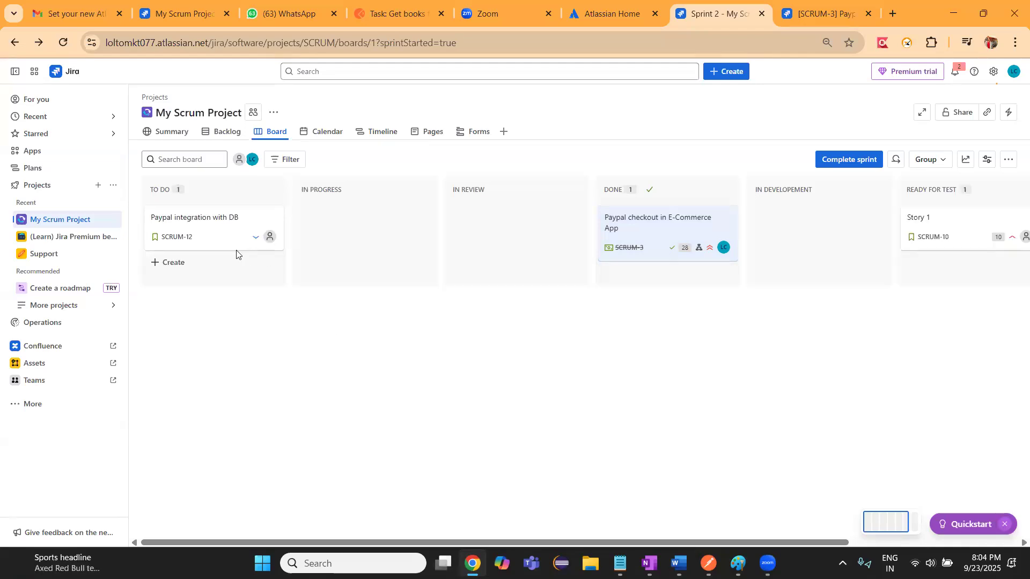
# Change the status of the "Paypal integration with DB" card to Ready for Release
pyautogui.rightClick(223, 237)
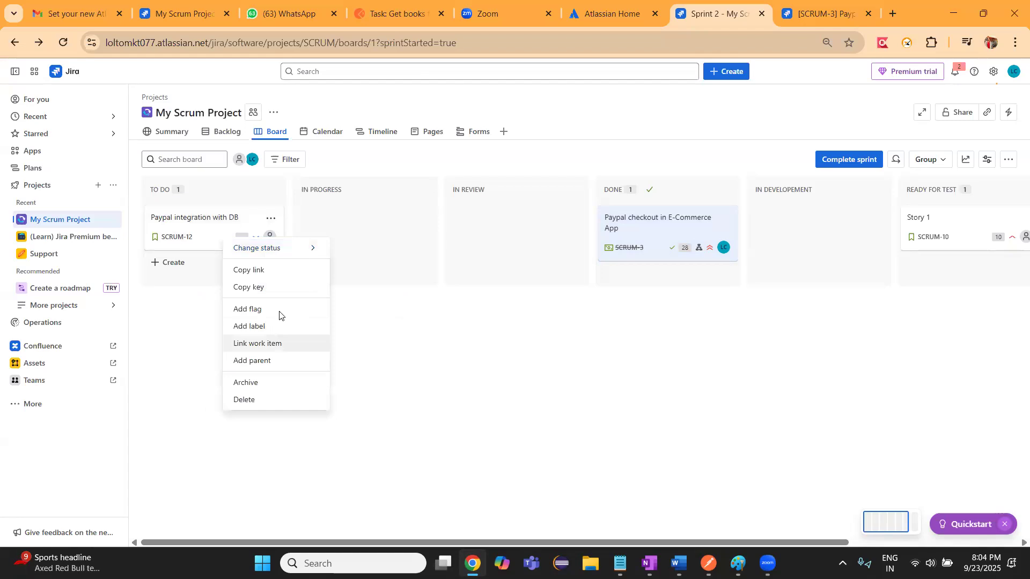
pyautogui.moveTo(315, 252)
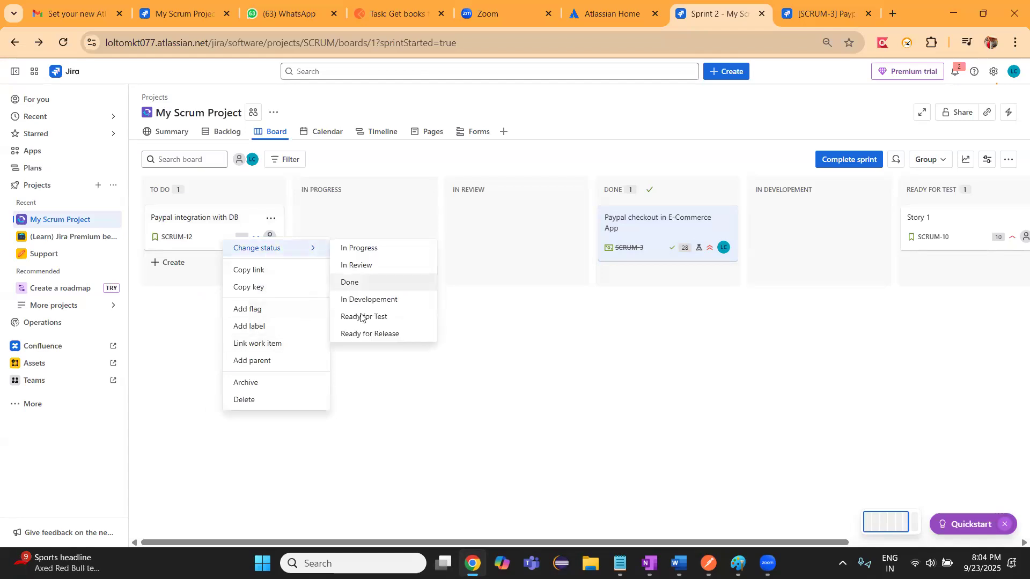
pyautogui.click(364, 335)
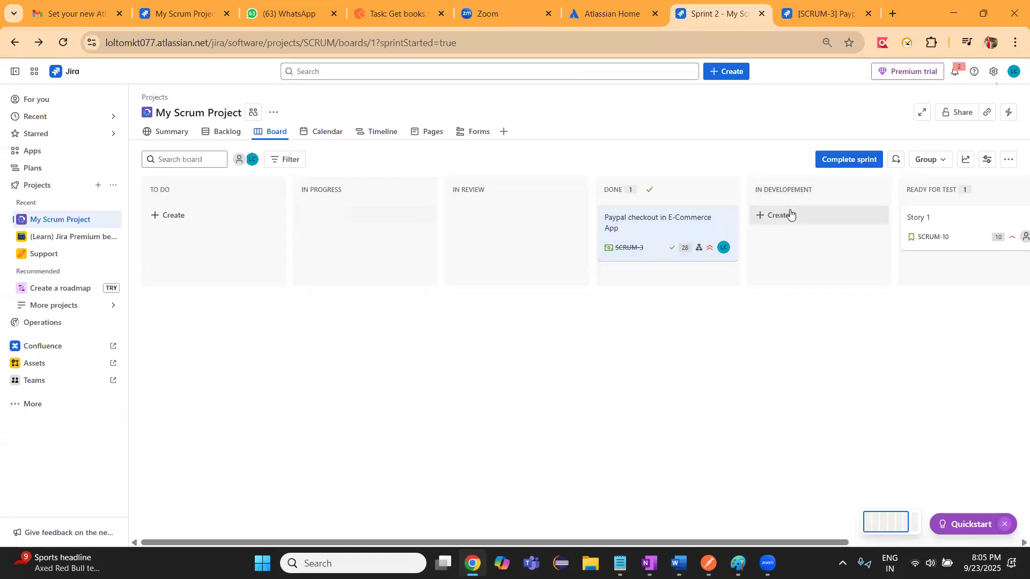
# Move the In Developement column directly after To Do and delete the In Progress column, reassigning its work items to In Developement
pyautogui.moveTo(795, 189); pyautogui.dragTo(349, 192)
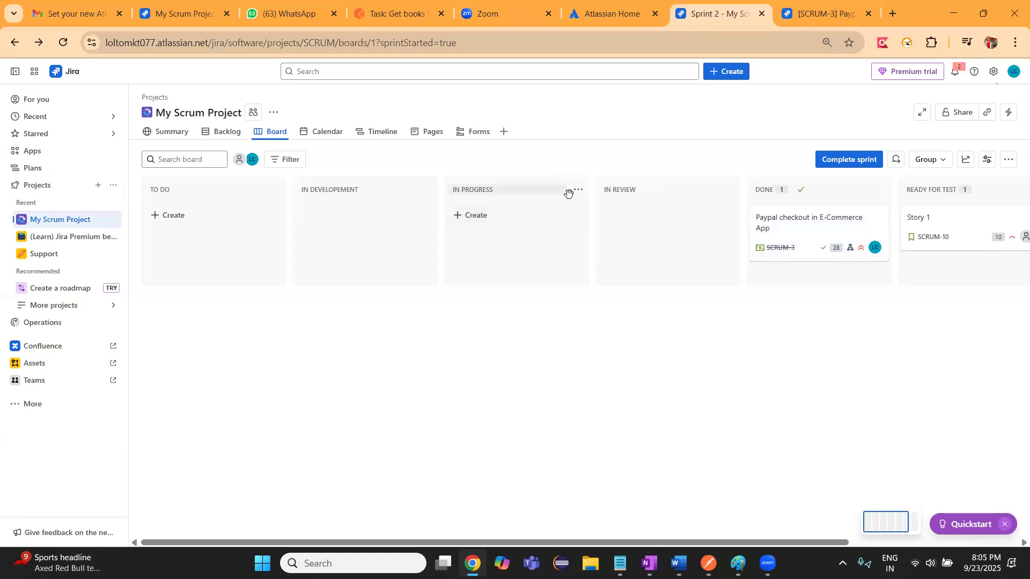
pyautogui.click(577, 191)
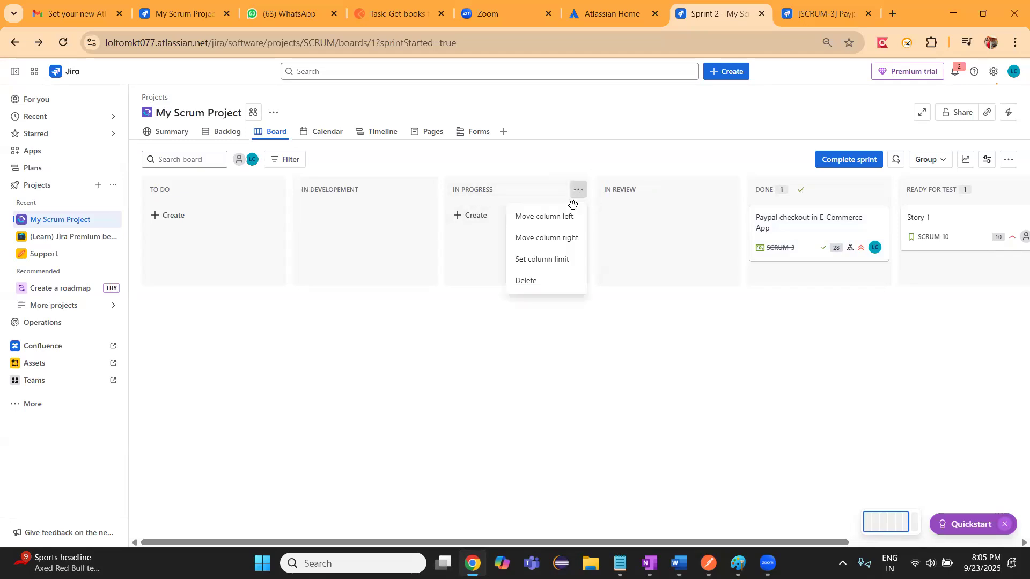
pyautogui.click(538, 283)
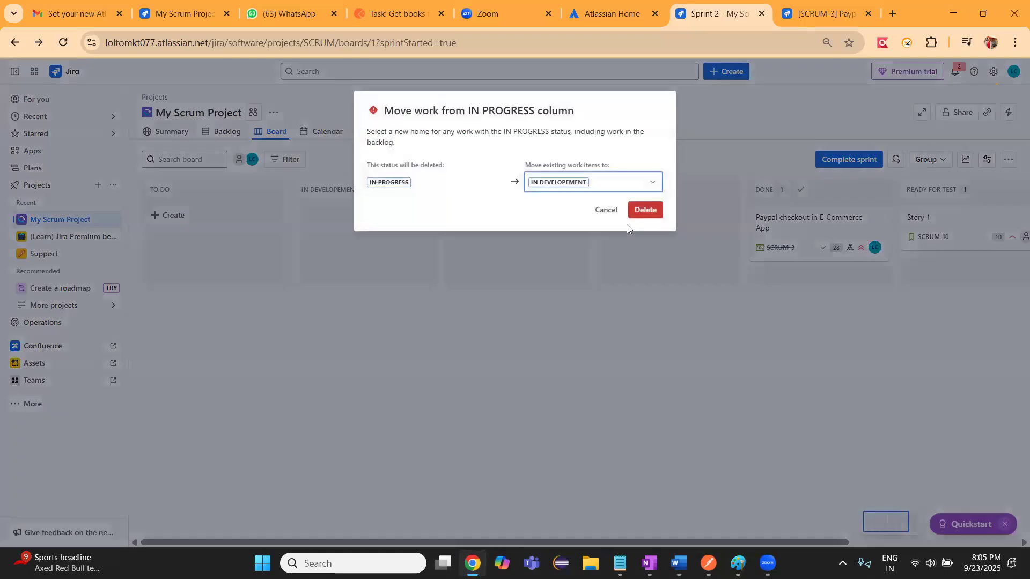
pyautogui.click(642, 209)
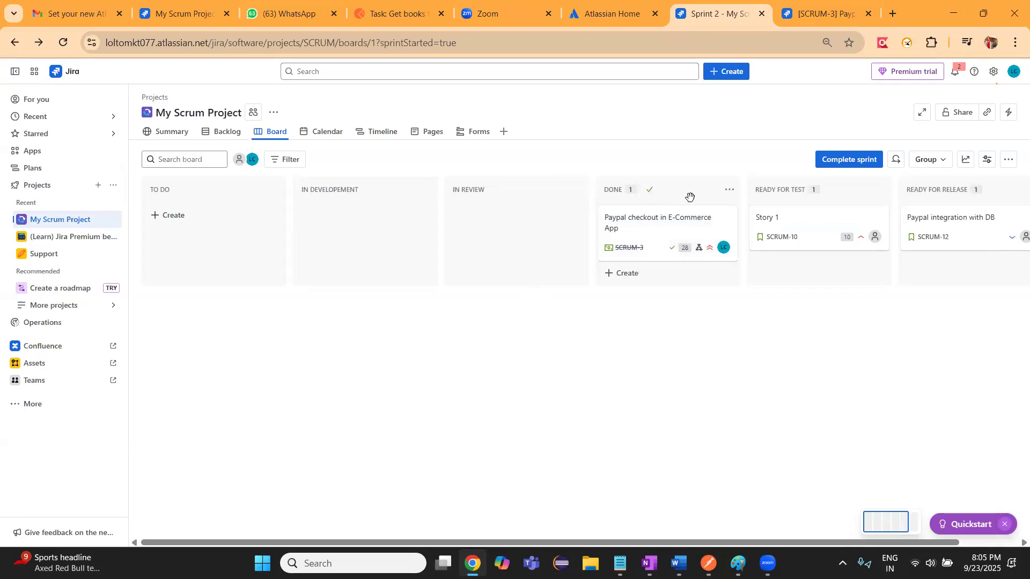
# Place the Ready for Test column before In Review and change the "Story 1" card's status to Done
pyautogui.moveTo(792, 190); pyautogui.dragTo(472, 212)
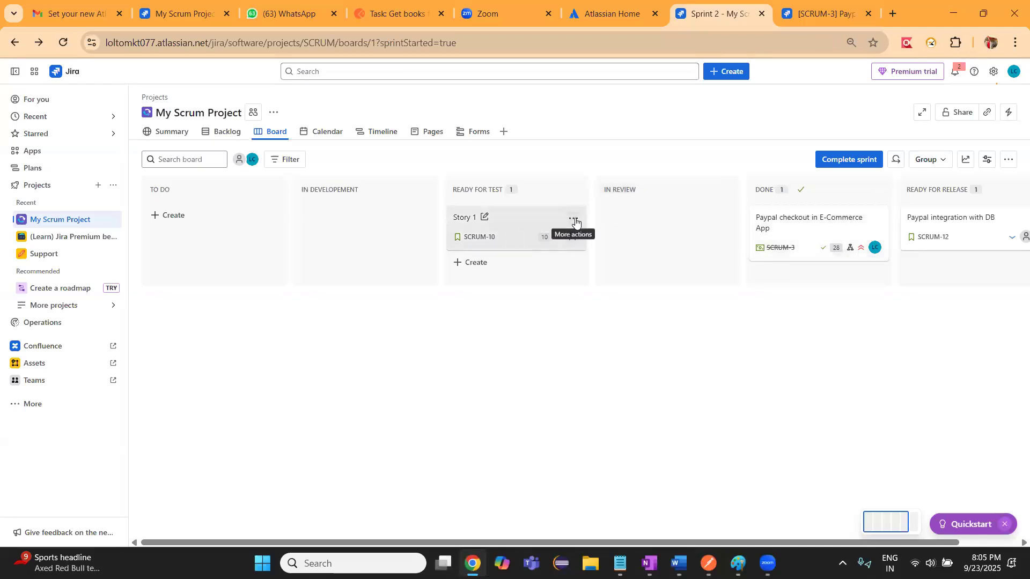
pyautogui.click(574, 219)
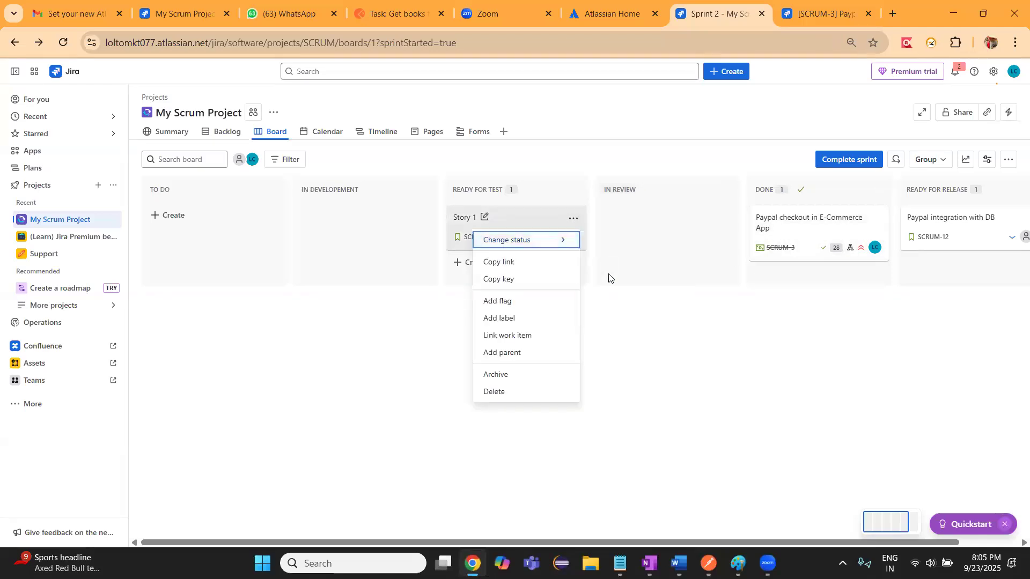
pyautogui.click(556, 239)
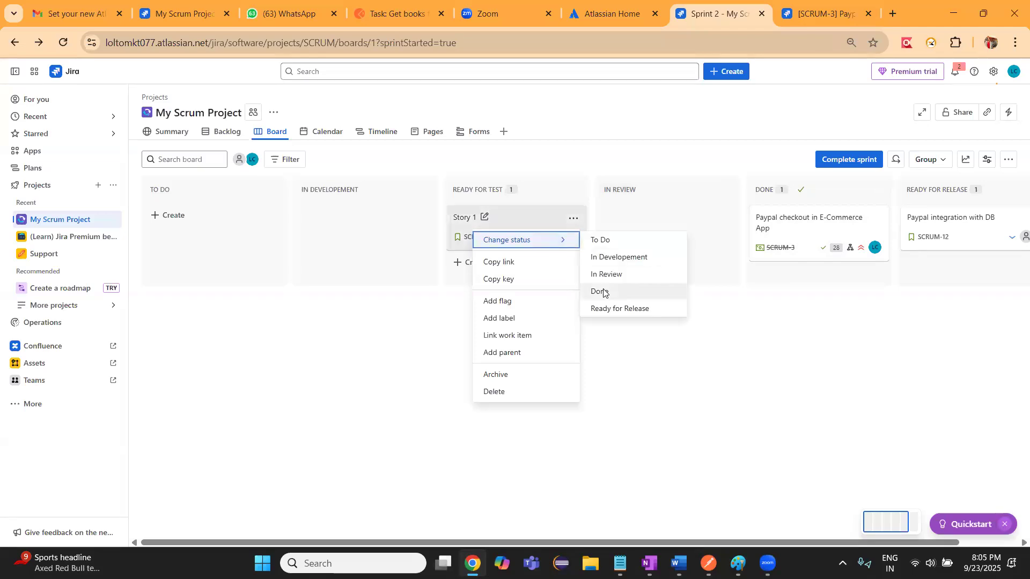
pyautogui.click(602, 292)
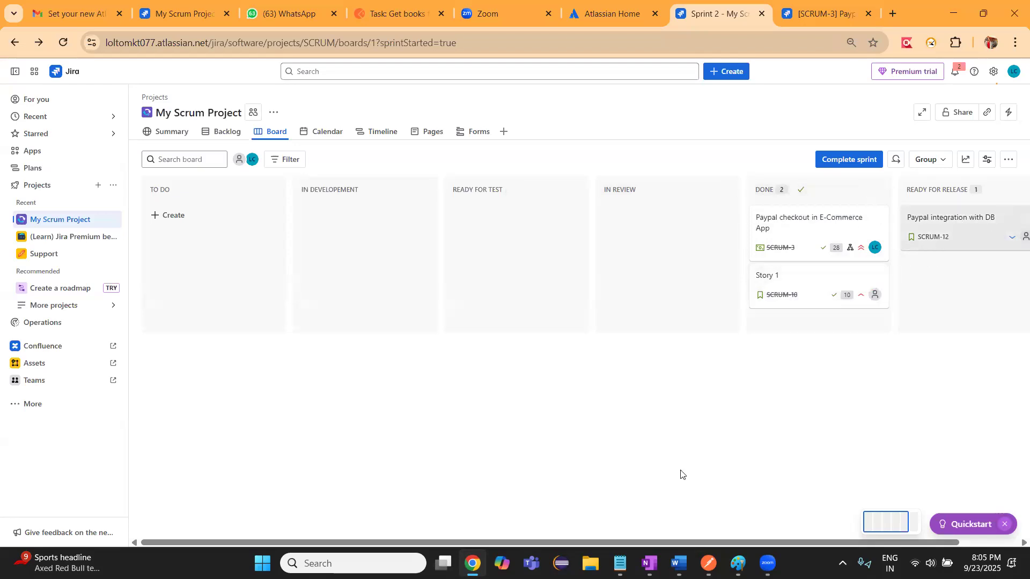
# Change the status of the "Paypal integration with DB" card from the Ready for Release column to Done
pyautogui.moveTo(336, 541); pyautogui.dragTo(394, 540)
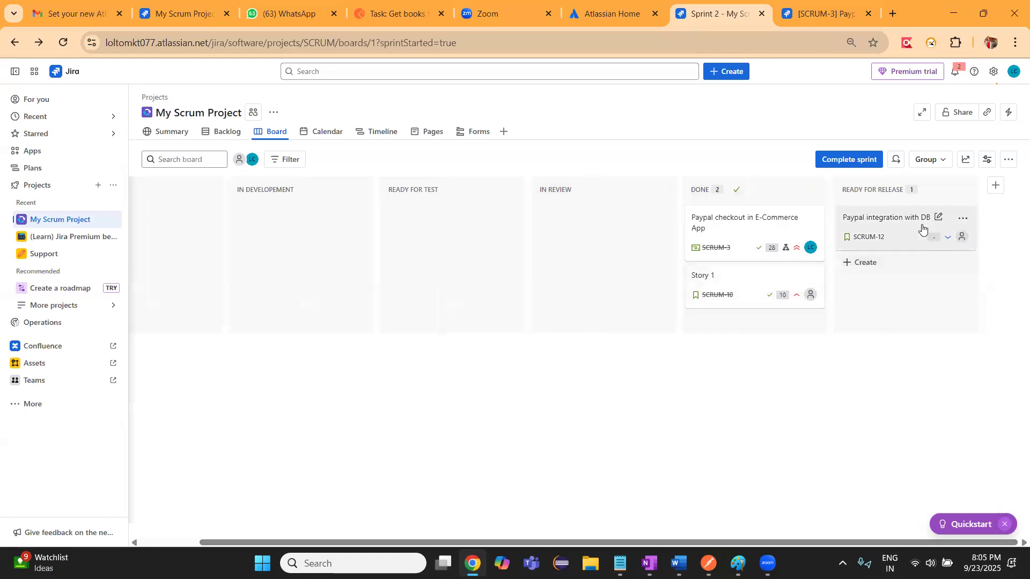
pyautogui.click(963, 219)
pyautogui.click(932, 241)
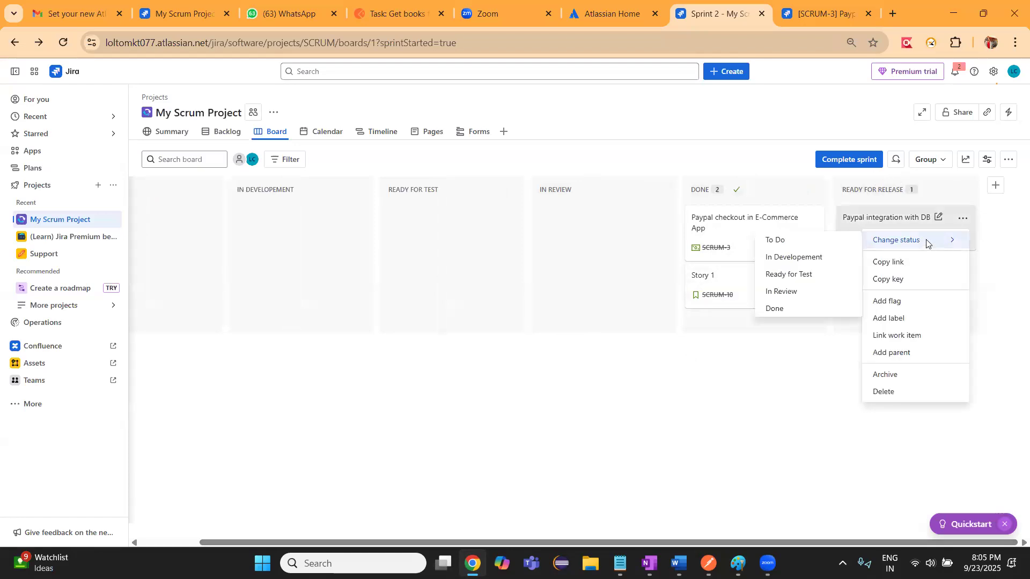
pyautogui.click(788, 311)
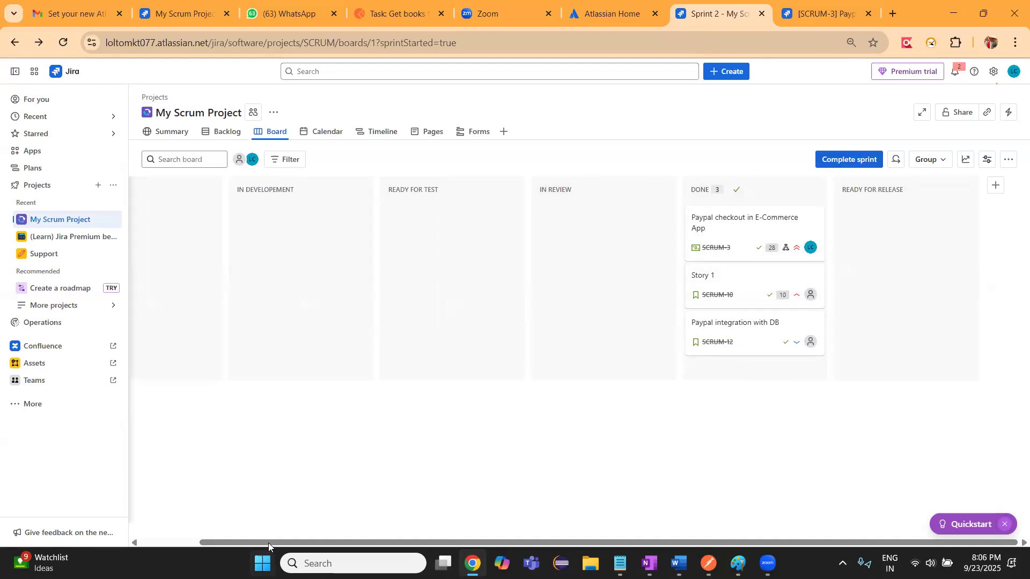
# Complete Sprint 2, moving open work items to Sprint 2 and keeping the option to create a retrospective
pyautogui.moveTo(269, 543); pyautogui.dragTo(200, 543)
pyautogui.moveTo(307, 536); pyautogui.dragTo(371, 536)
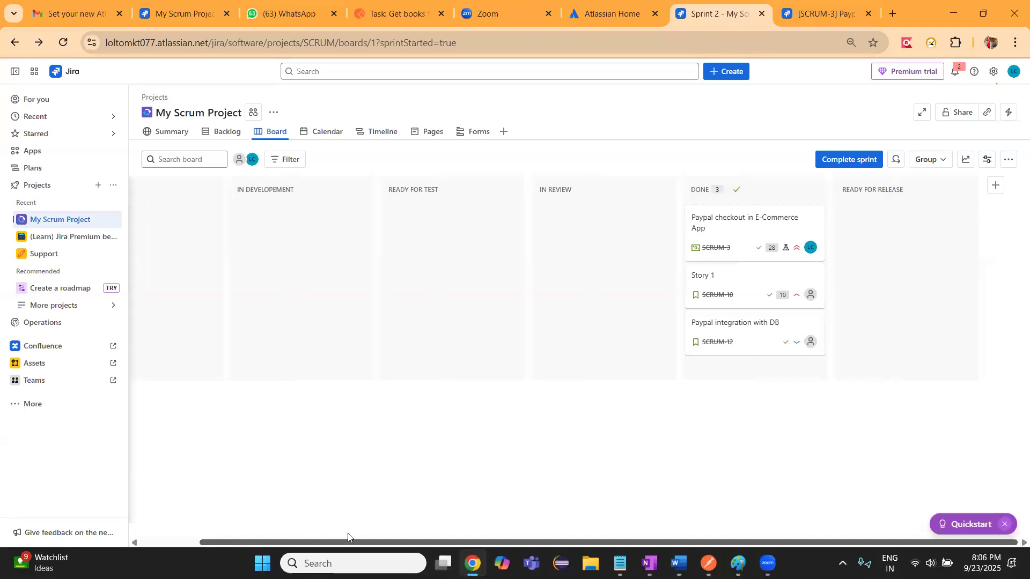
pyautogui.click(843, 160)
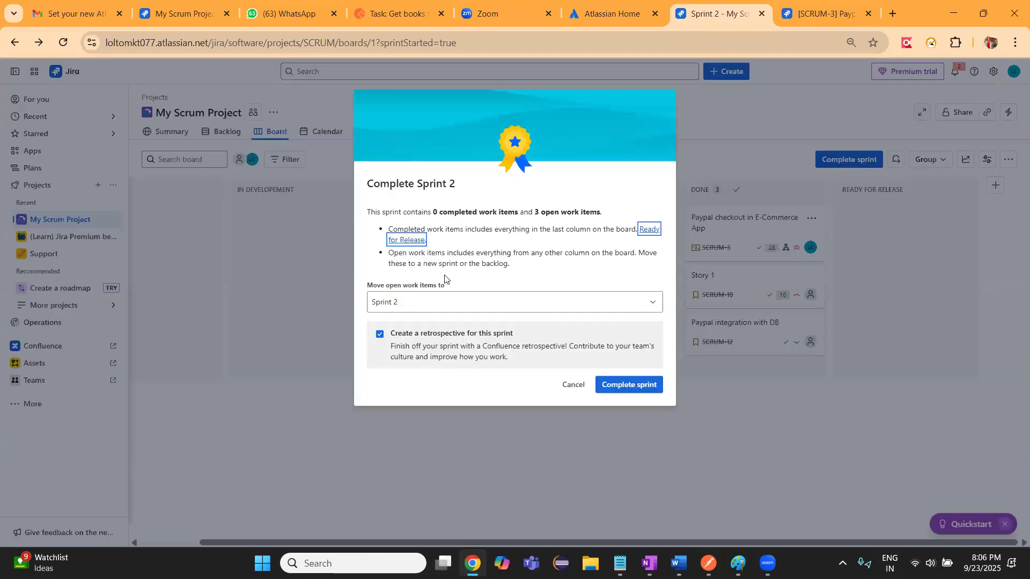
pyautogui.click(613, 384)
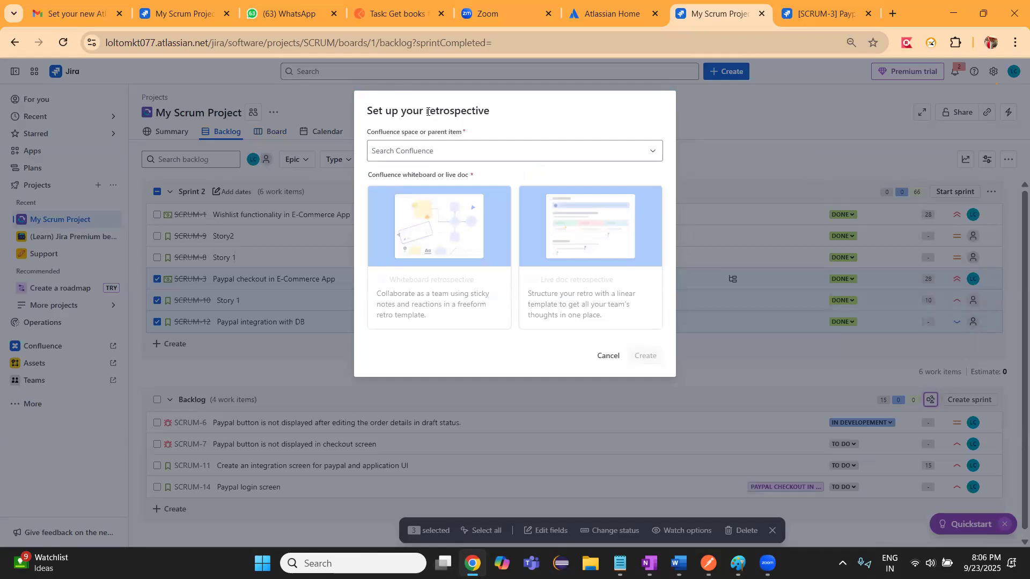
pyautogui.moveTo(428, 111); pyautogui.dragTo(499, 118)
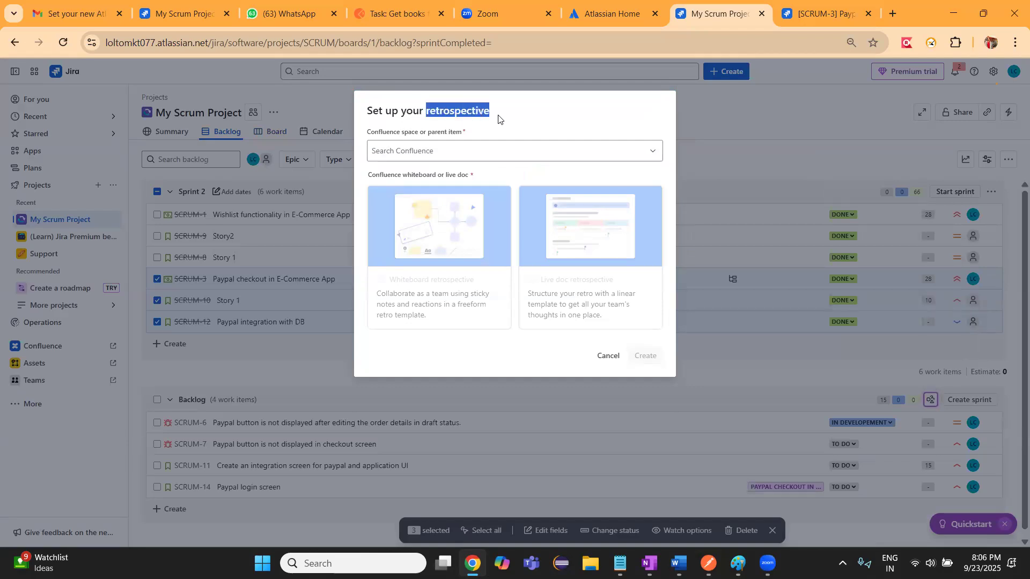
pyautogui.moveTo(494, 117); pyautogui.dragTo(428, 114)
pyautogui.click(427, 113)
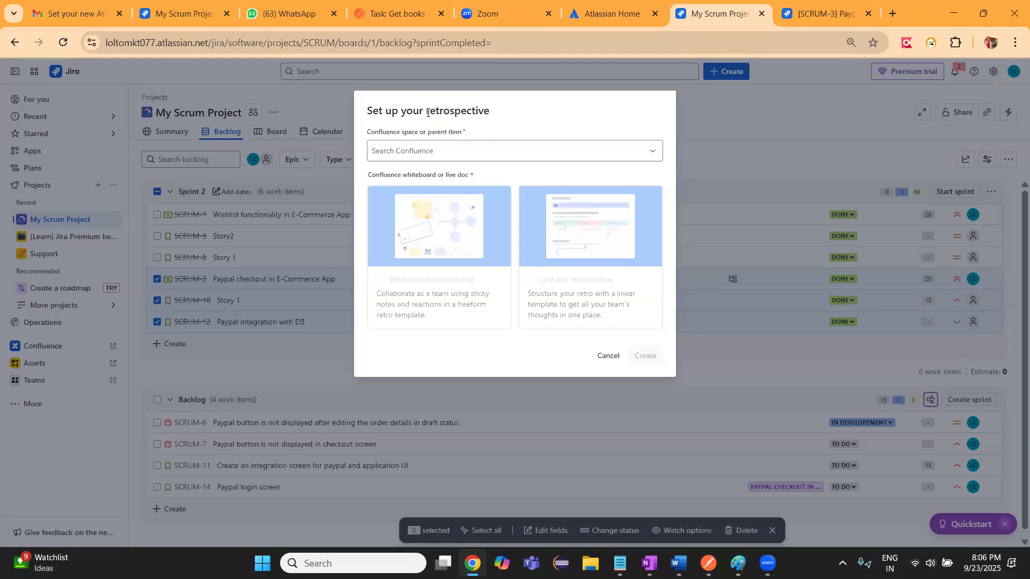
pyautogui.moveTo(427, 114); pyautogui.dragTo(492, 114)
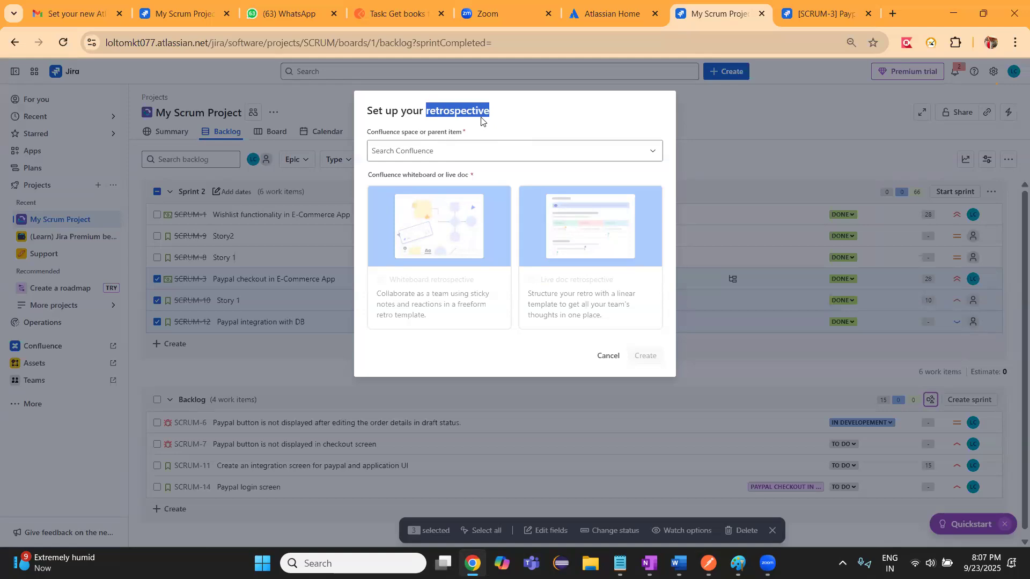
# Create a whiteboard retrospective under My Scrum Project Home in Confluence and close the whiteboard
pyautogui.click(444, 150)
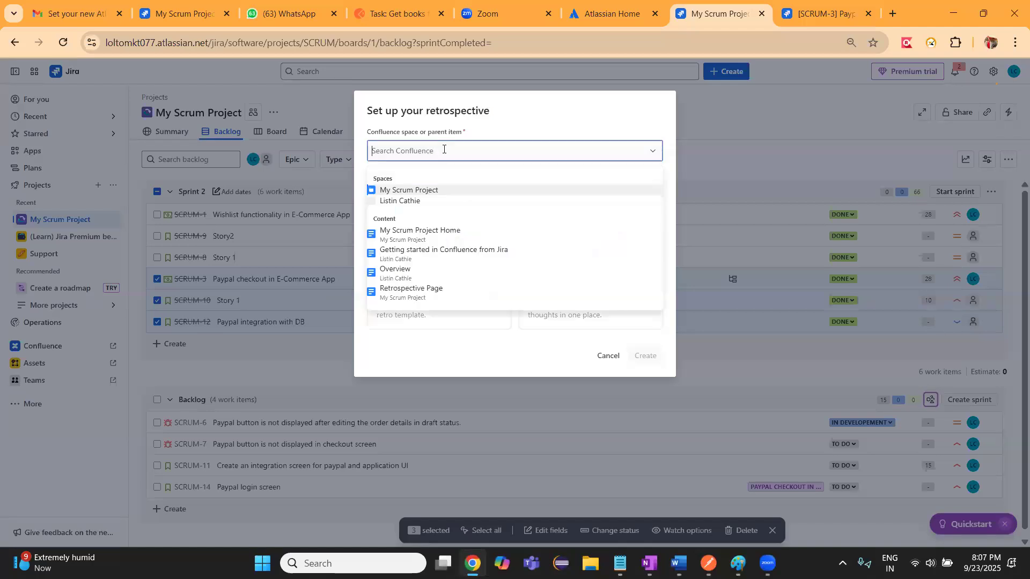
pyautogui.click(408, 240)
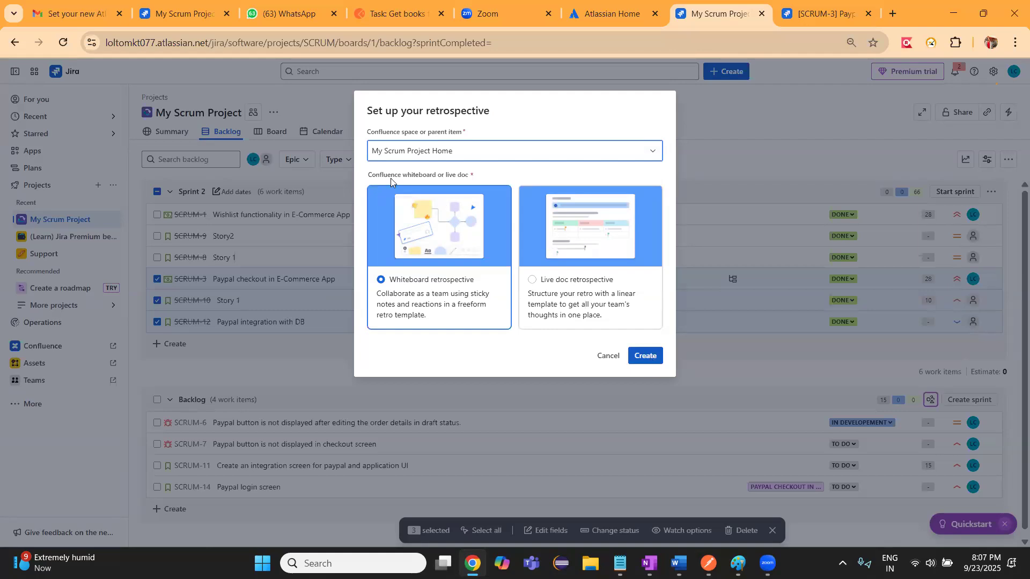
pyautogui.click(646, 359)
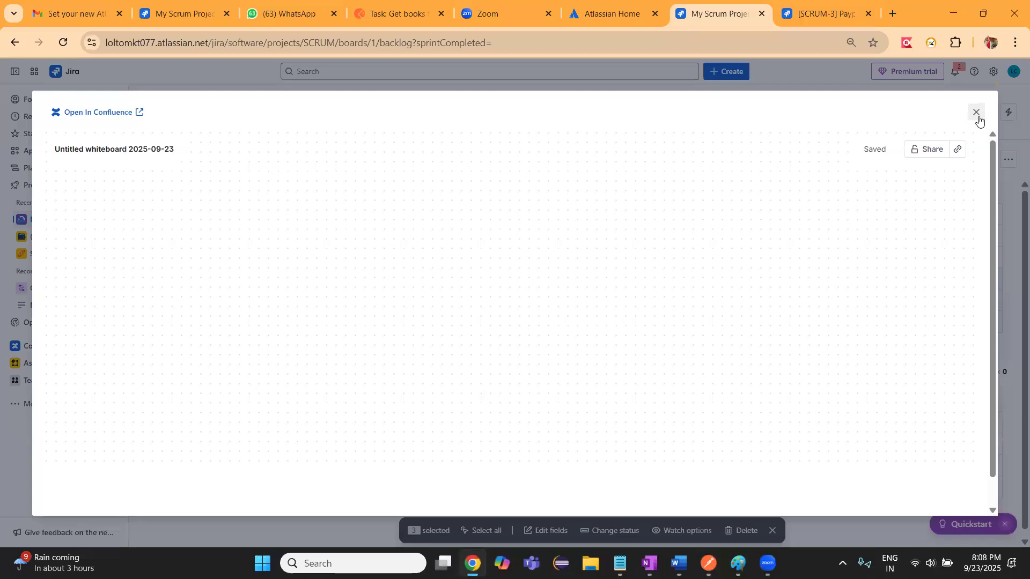
pyautogui.click(977, 113)
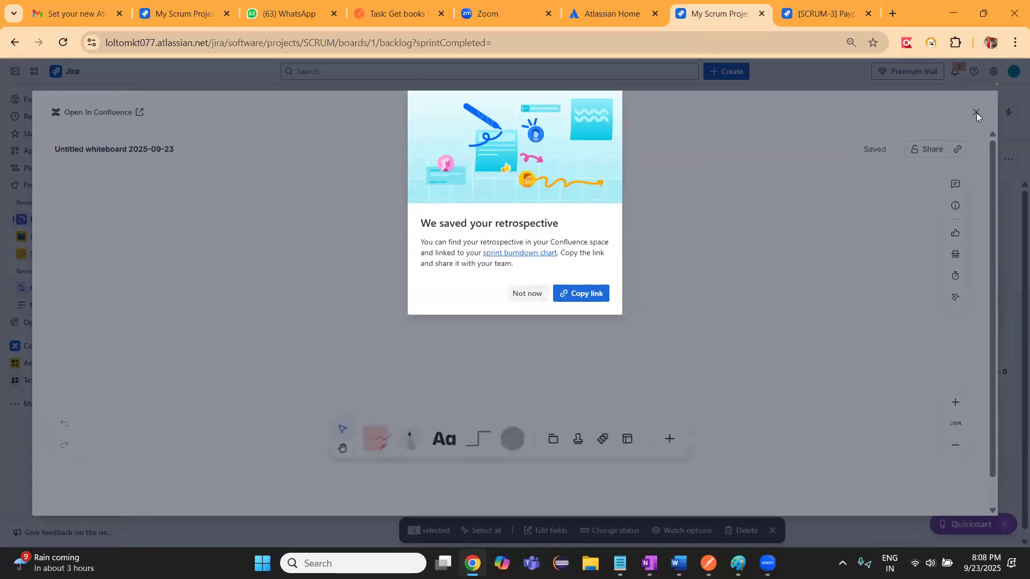
pyautogui.click(976, 113)
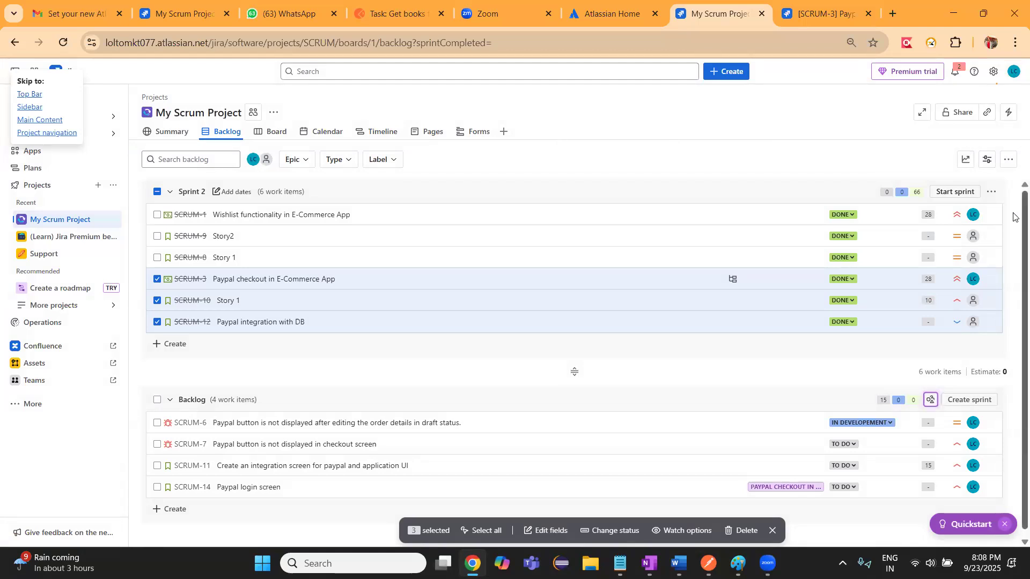
# View the details of backlog items SCRUM-6 and SCRUM-11, and open SCRUM-11 in its own browser tab
pyautogui.moveTo(1012, 224); pyautogui.dragTo(1013, 212)
pyautogui.scroll(-1, 1014, 290)
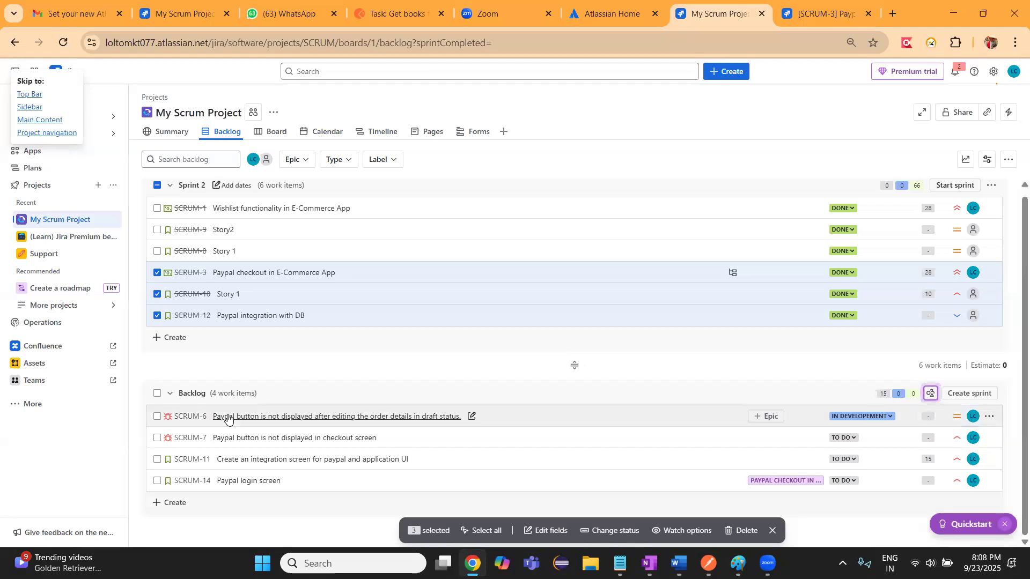
pyautogui.click(195, 420)
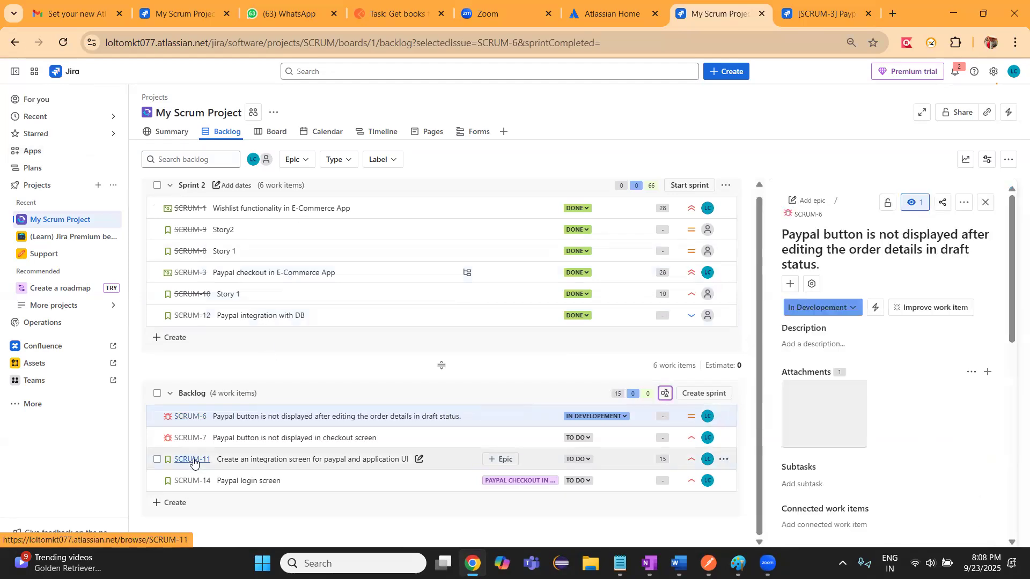
pyautogui.click(199, 464)
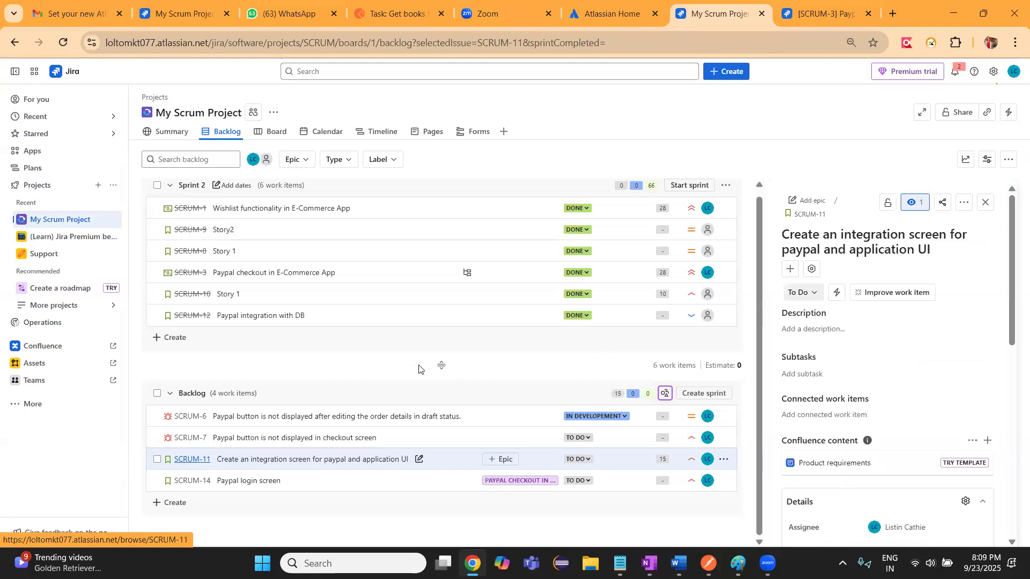
pyautogui.rightClick(200, 466)
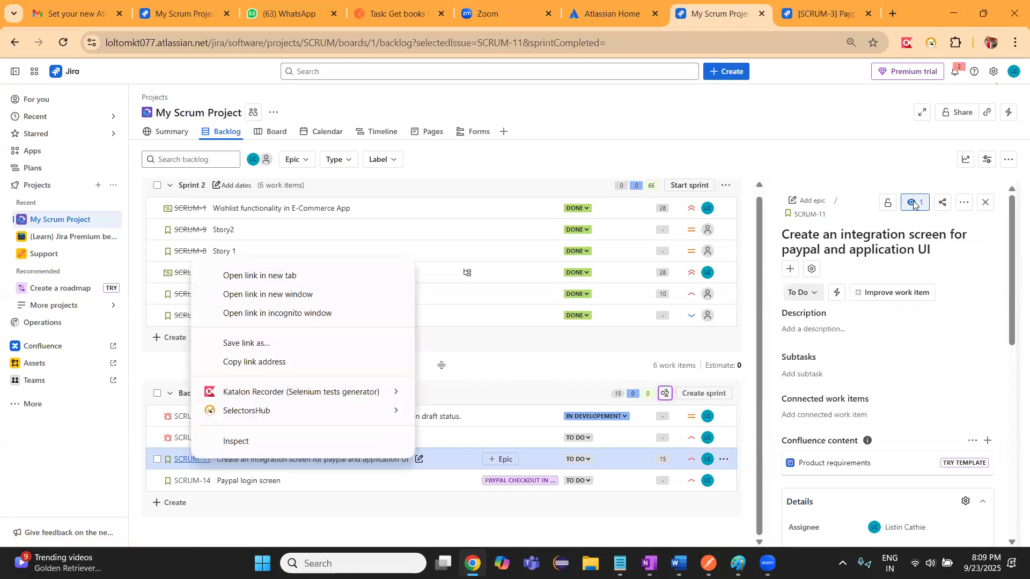
pyautogui.click(812, 218)
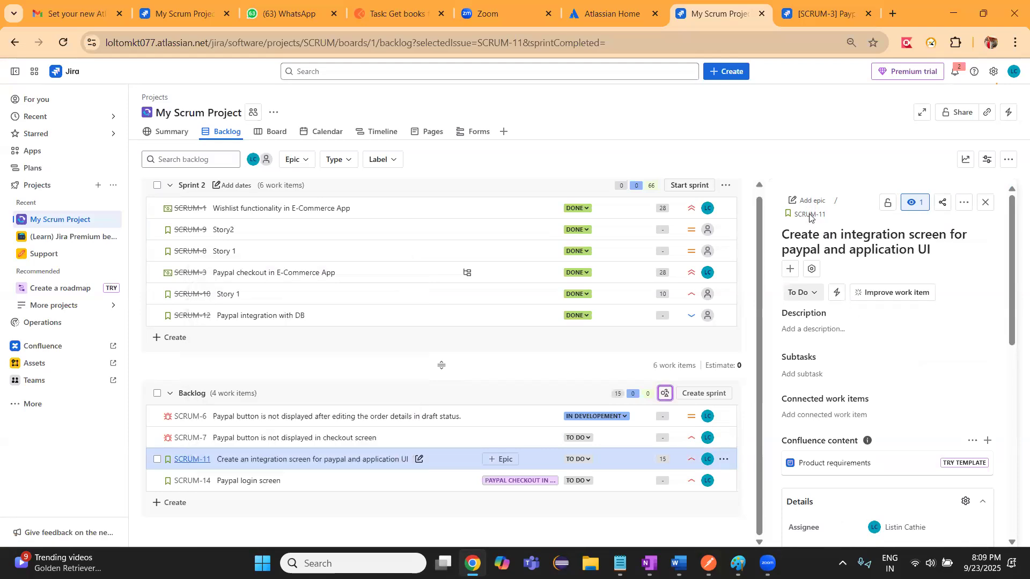
pyautogui.click(810, 216)
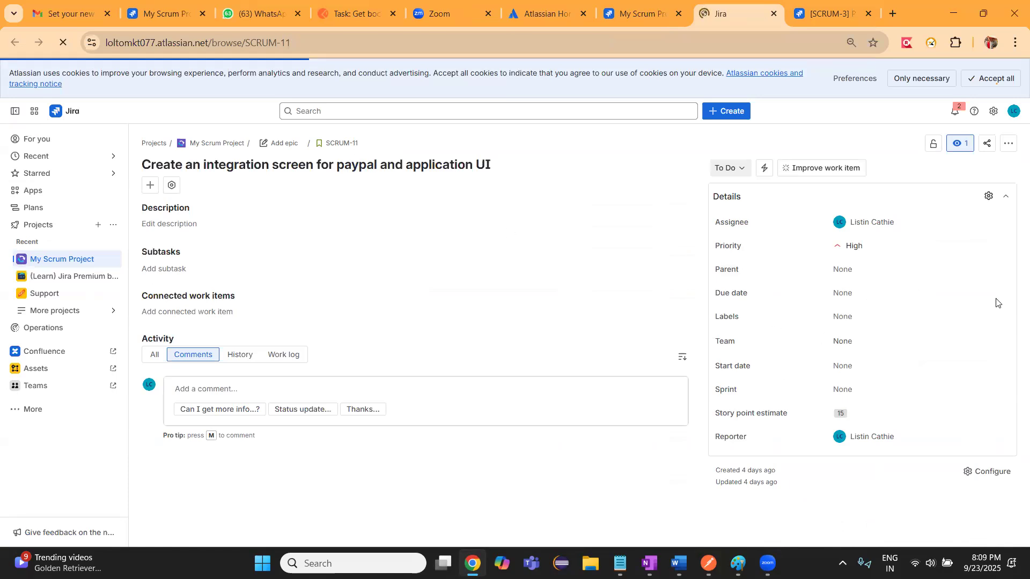
# View the watchers of SCRUM-11 and the people offered for an @ mention in a comment, discarding the comment draft
pyautogui.click(964, 144)
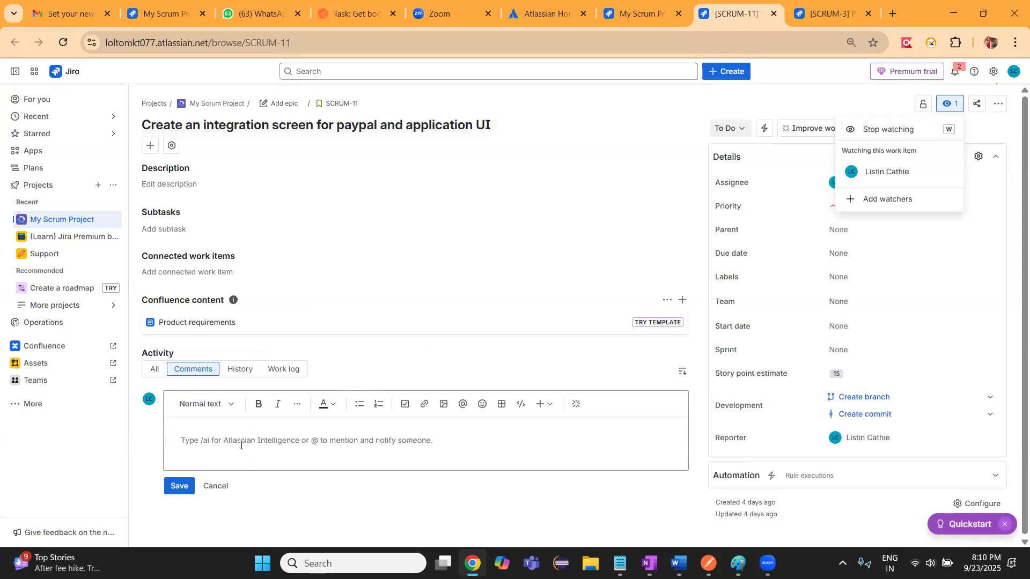
pyautogui.click(242, 445)
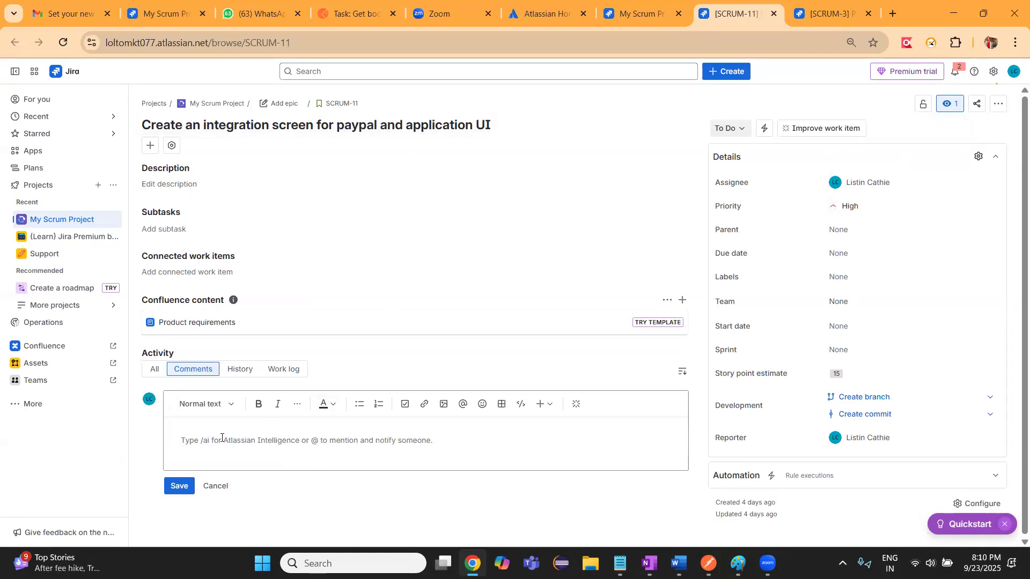
pyautogui.write('@')
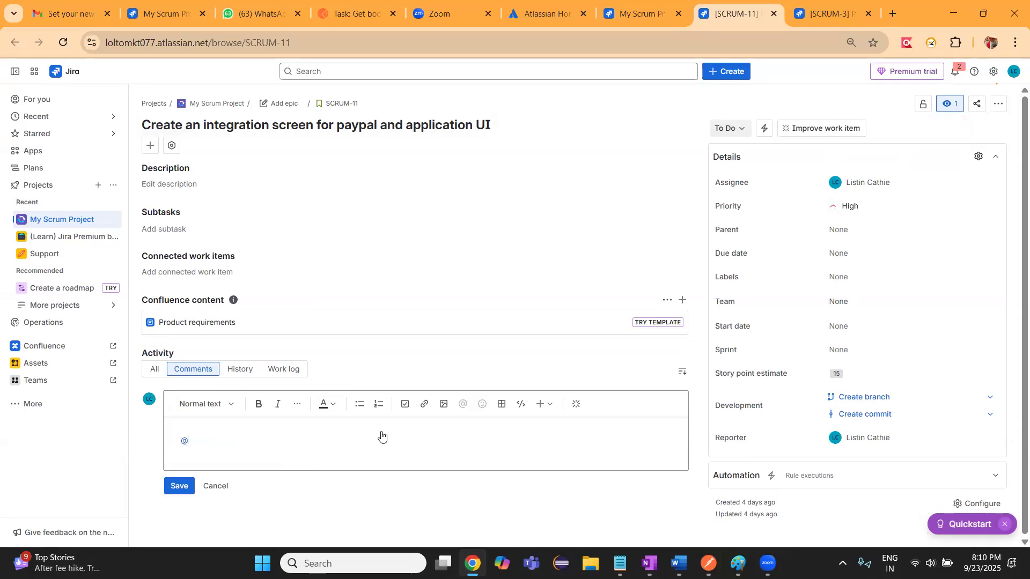
pyautogui.click(212, 487)
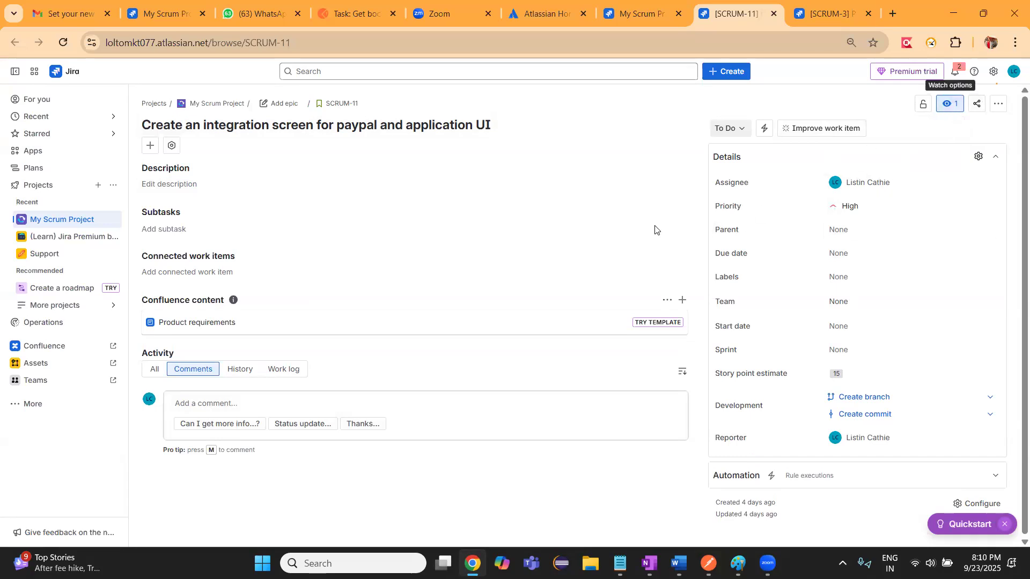
# Open the field for adding watchers to SCRUM-11, dismiss it without adding anyone, and switch to the SCRUM-3 work item
pyautogui.click(951, 107)
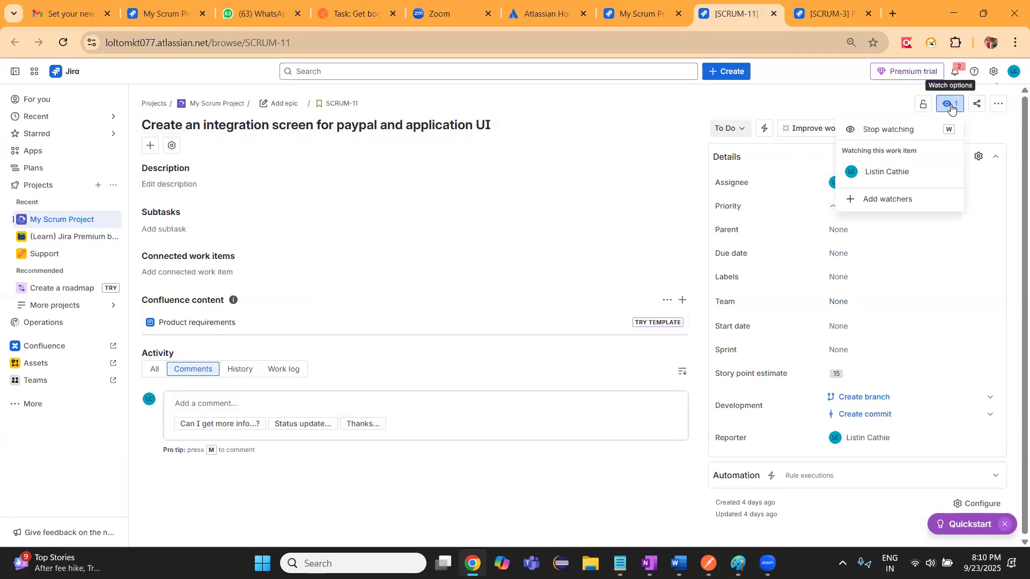
pyautogui.click(890, 199)
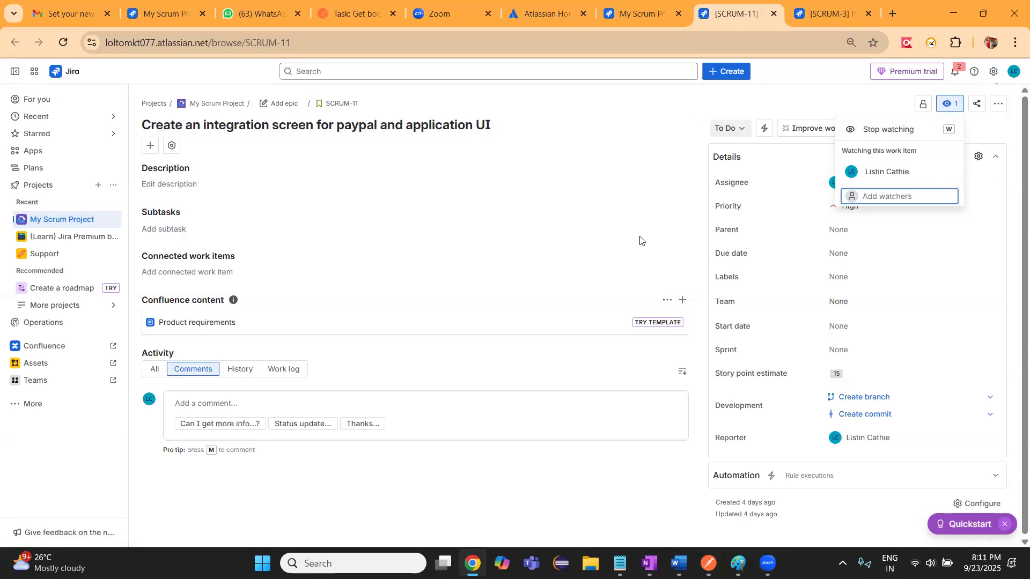
pyautogui.click(567, 234)
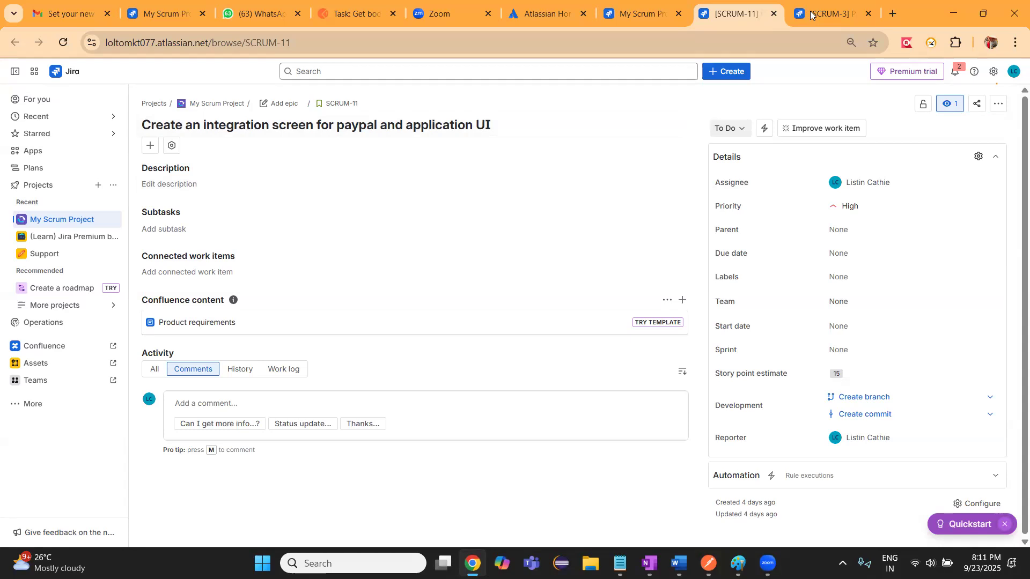
pyautogui.click(831, 13)
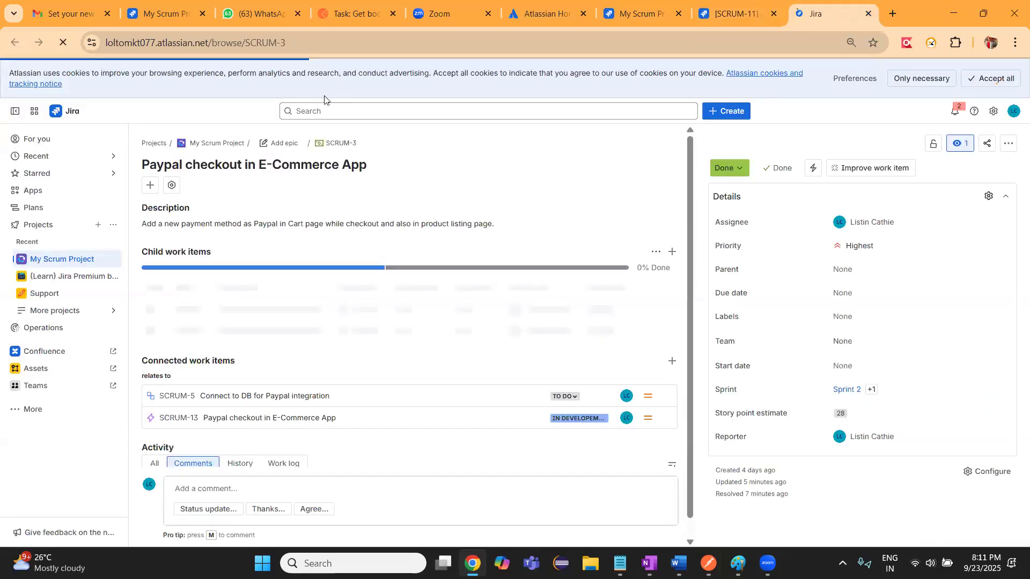
# Search Jira for "checkout" and show the full list of matching work items
pyautogui.click(320, 110)
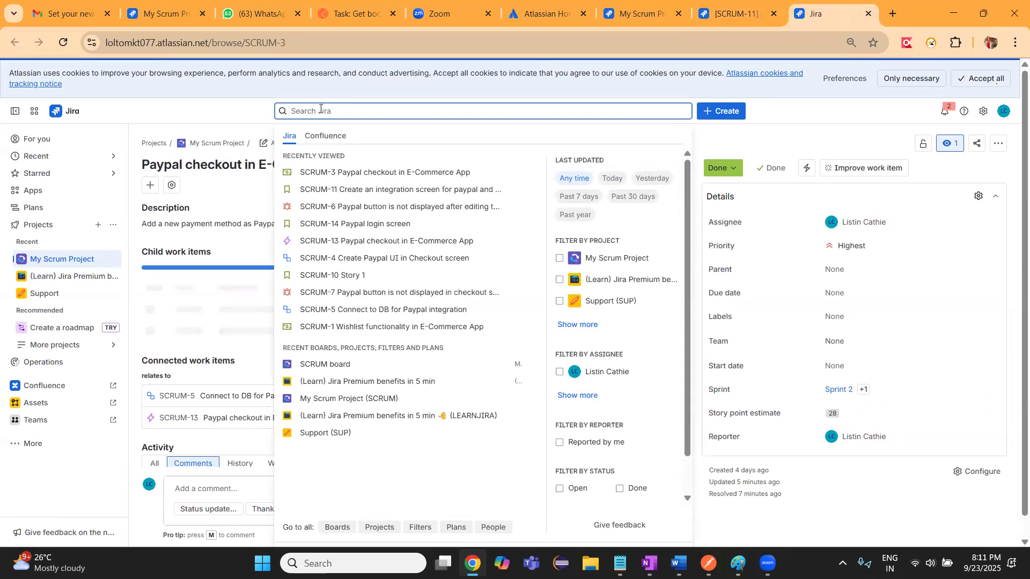
pyautogui.write('che')
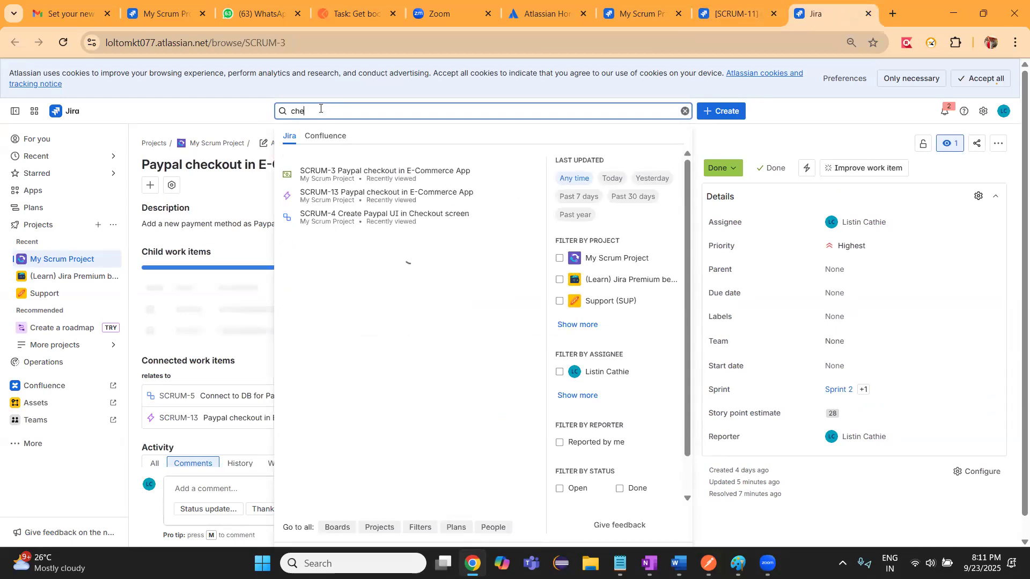
pyautogui.write('ckout')
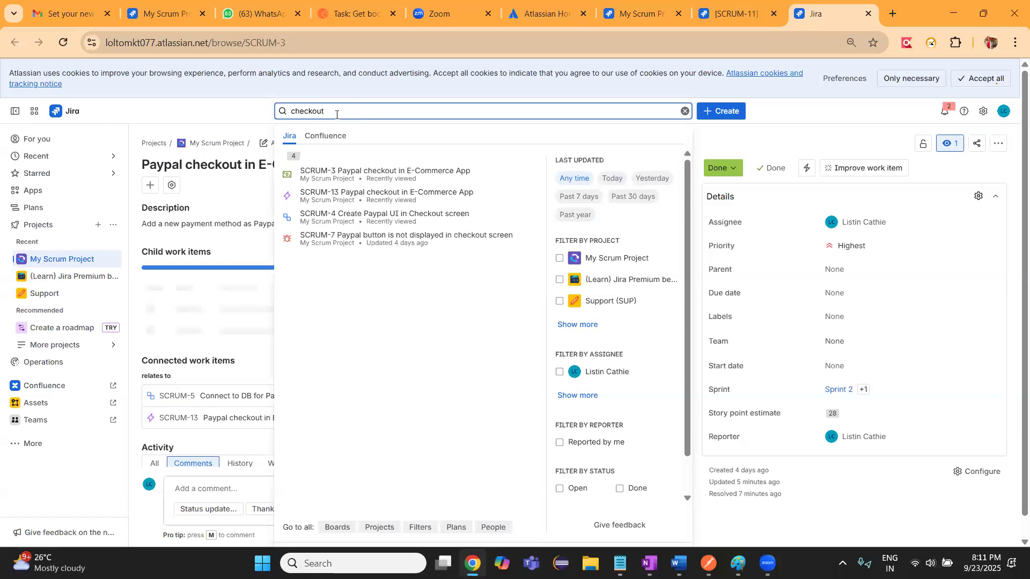
pyautogui.press('Return')
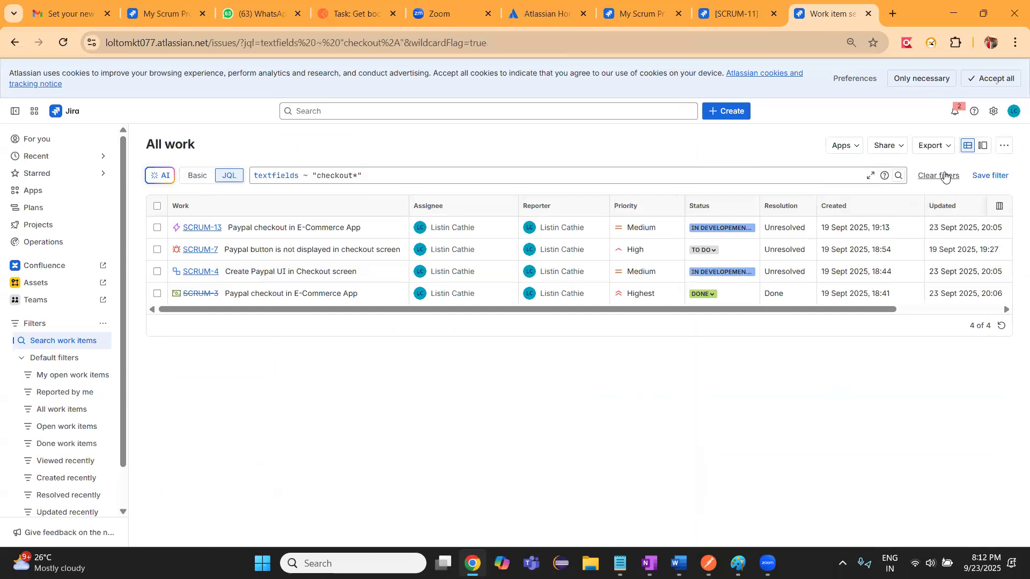
# Clear the "checkout" filter from the work item search and look through the list of all work items
pyautogui.moveTo(376, 173); pyautogui.dragTo(256, 176)
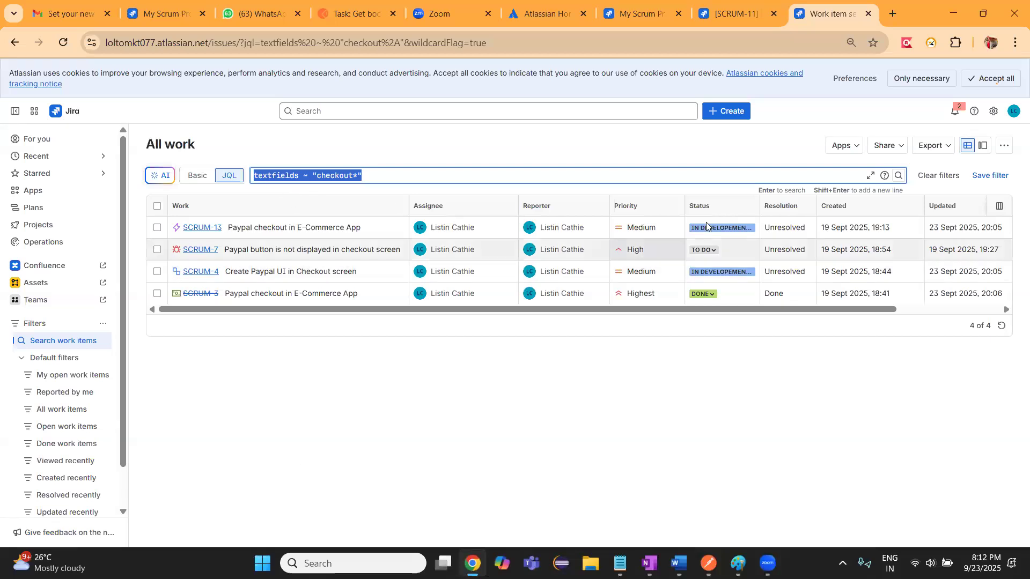
pyautogui.click(936, 176)
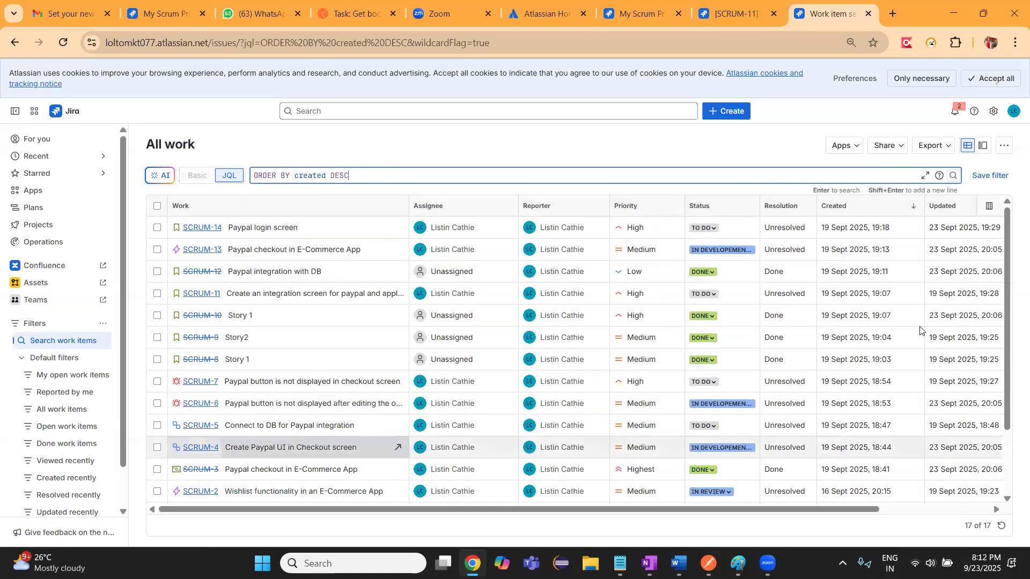
pyautogui.moveTo(1006, 289); pyautogui.dragTo(1007, 399)
pyautogui.moveTo(1008, 276); pyautogui.dragTo(1001, 206)
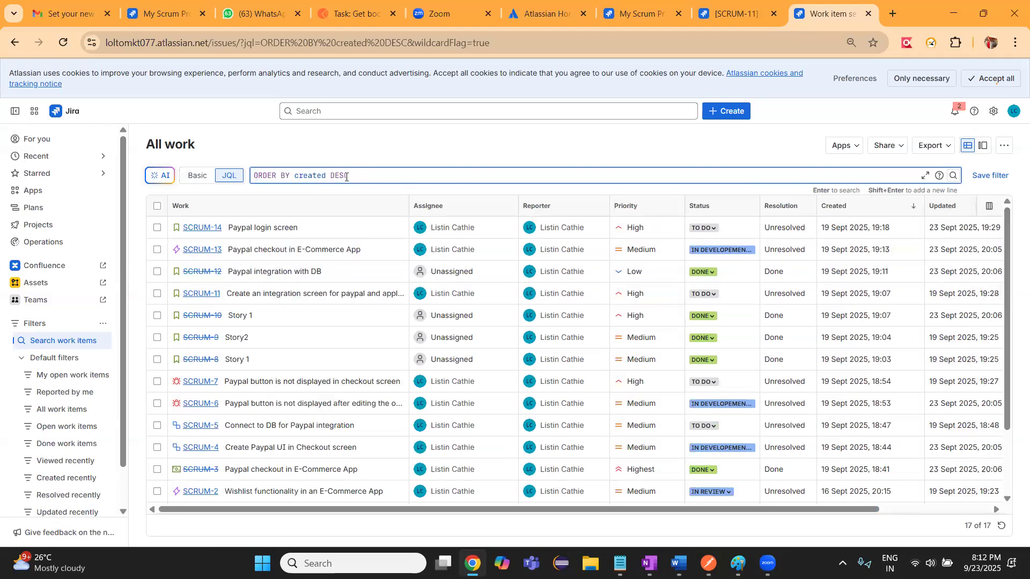
pyautogui.click(230, 179)
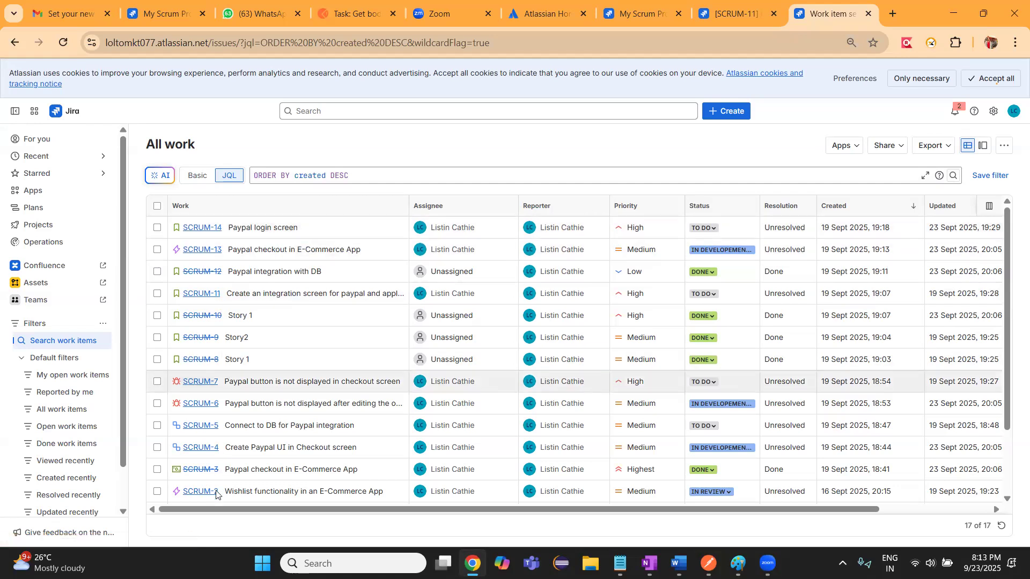
pyautogui.moveTo(1009, 310); pyautogui.dragTo(1009, 366)
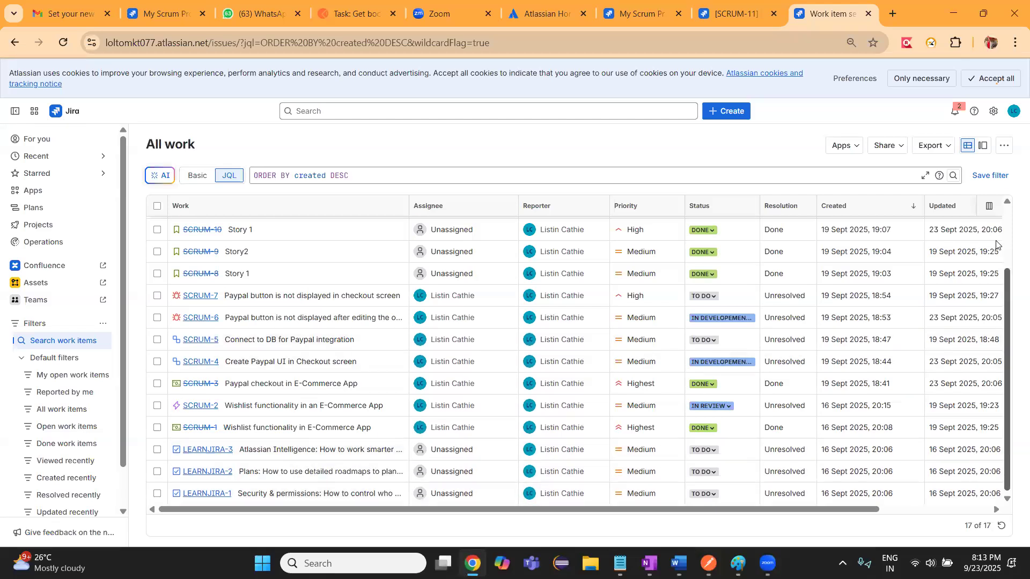
pyautogui.scroll(2, 996, 245)
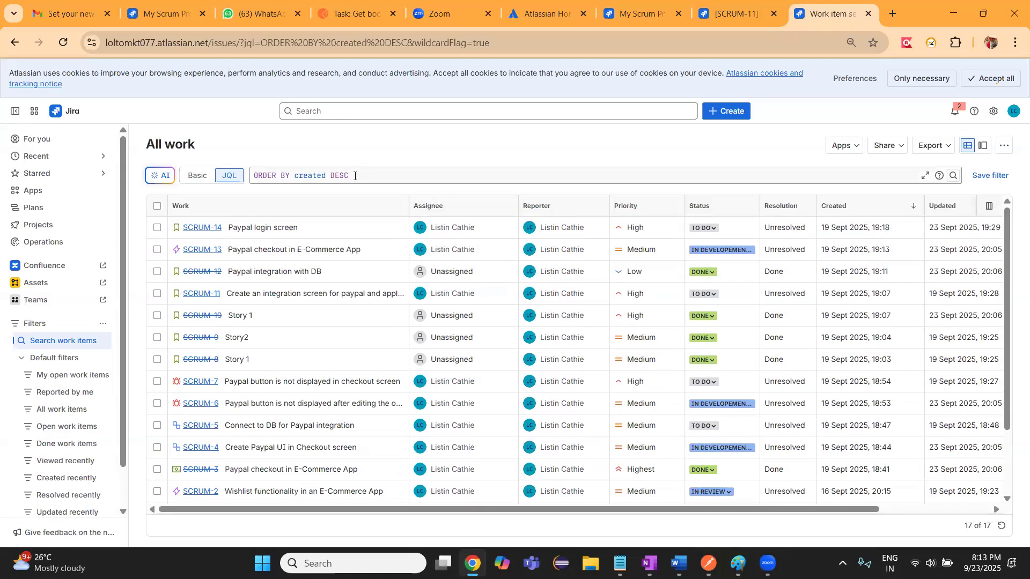
# Try to extend the JQL query with an AND operator after the ORDER BY created DESC clause
pyautogui.click(361, 176)
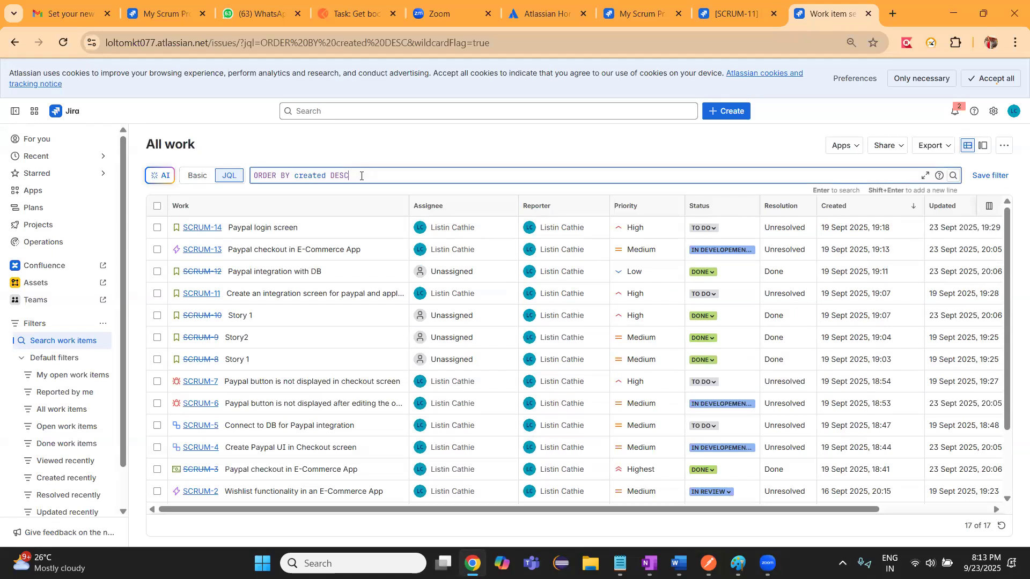
pyautogui.write('and')
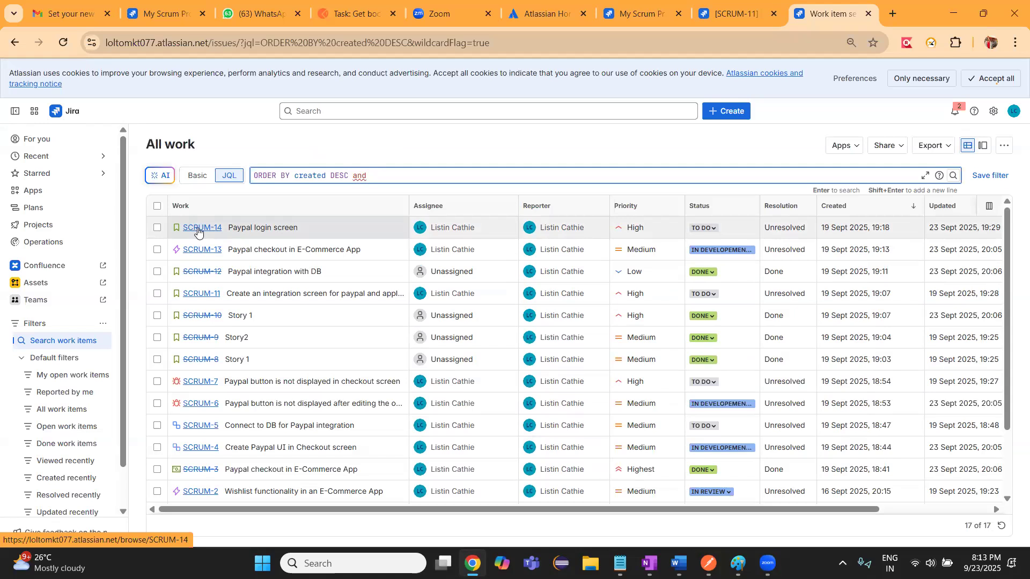
pyautogui.write('assi')
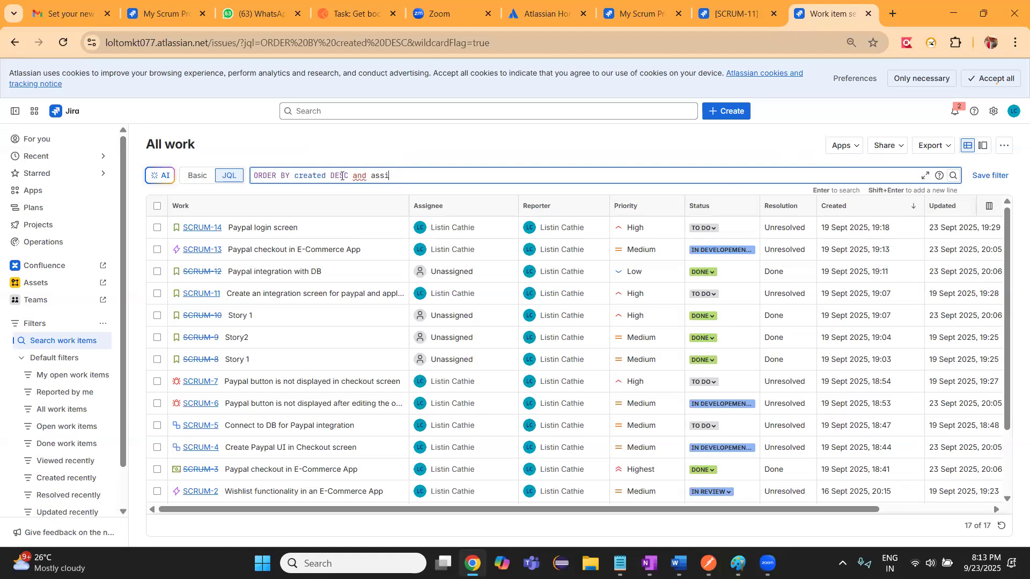
pyautogui.doubleClick(360, 176)
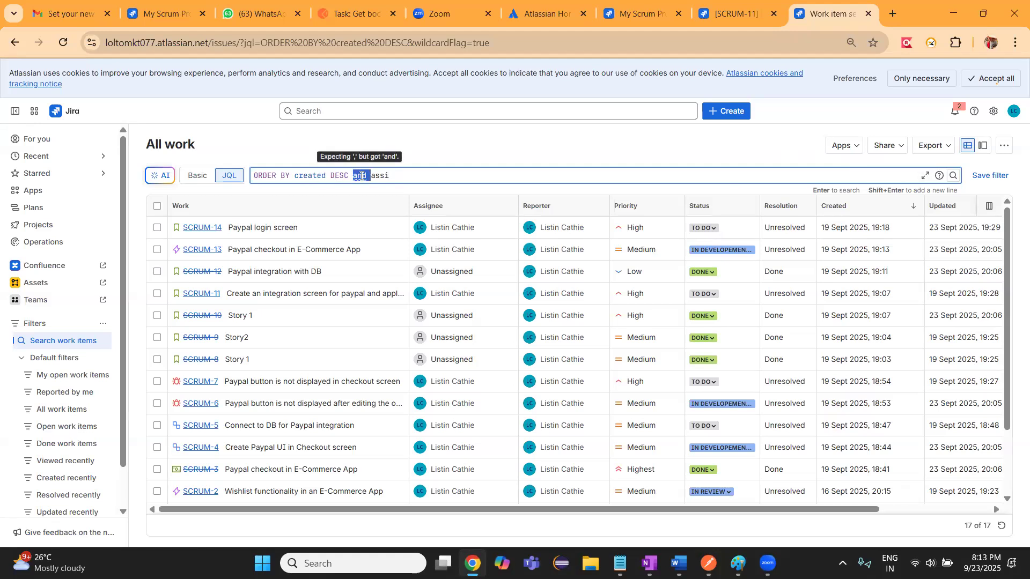
pyautogui.write('AND assi')
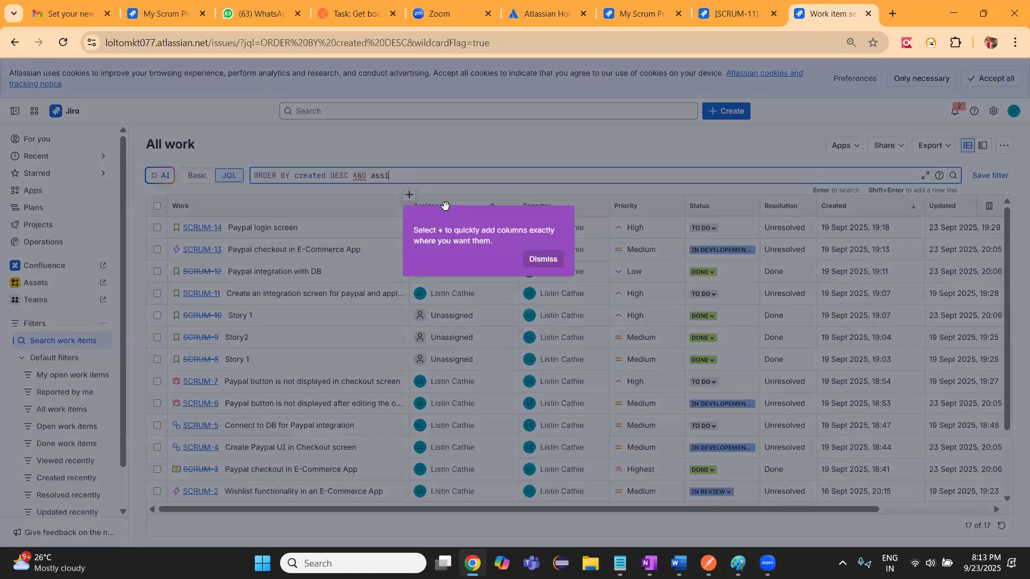
pyautogui.click(445, 206)
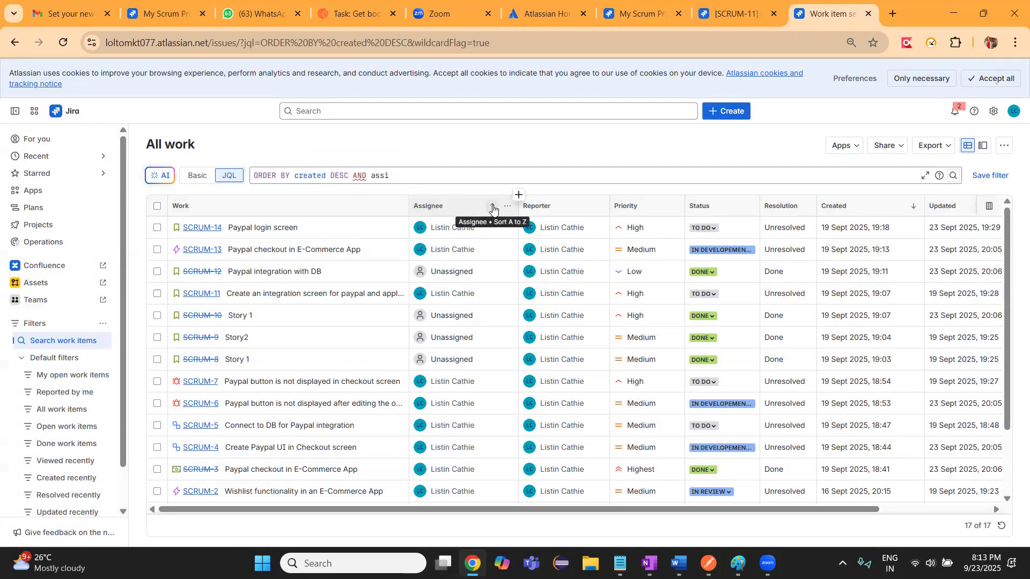
pyautogui.click(408, 170)
pyautogui.press('BackSpace')
pyautogui.press('BackSpace')
pyautogui.press('BackSpace')
pyautogui.press('BackSpace')
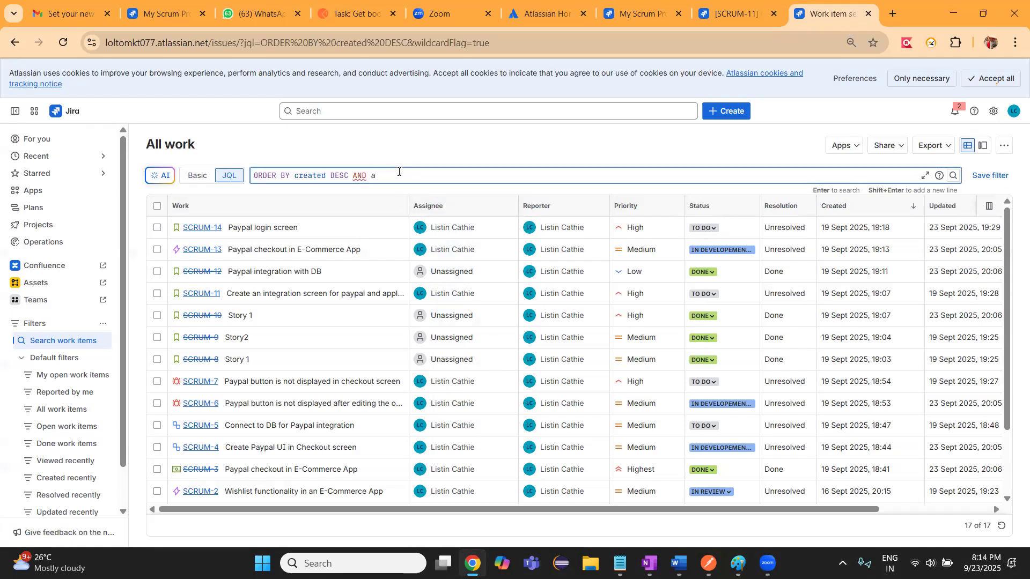
# Add an Assignee equals condition with the assignee's full name to the JQL query and expand the query editor
pyautogui.write('Assignee ="')
pyautogui.click(925, 177)
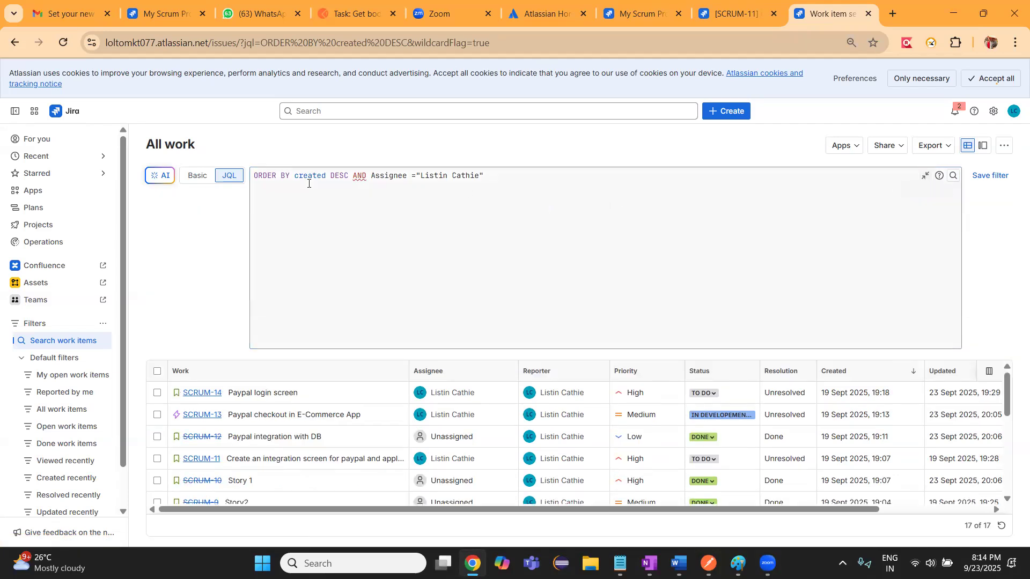
pyautogui.click(497, 179)
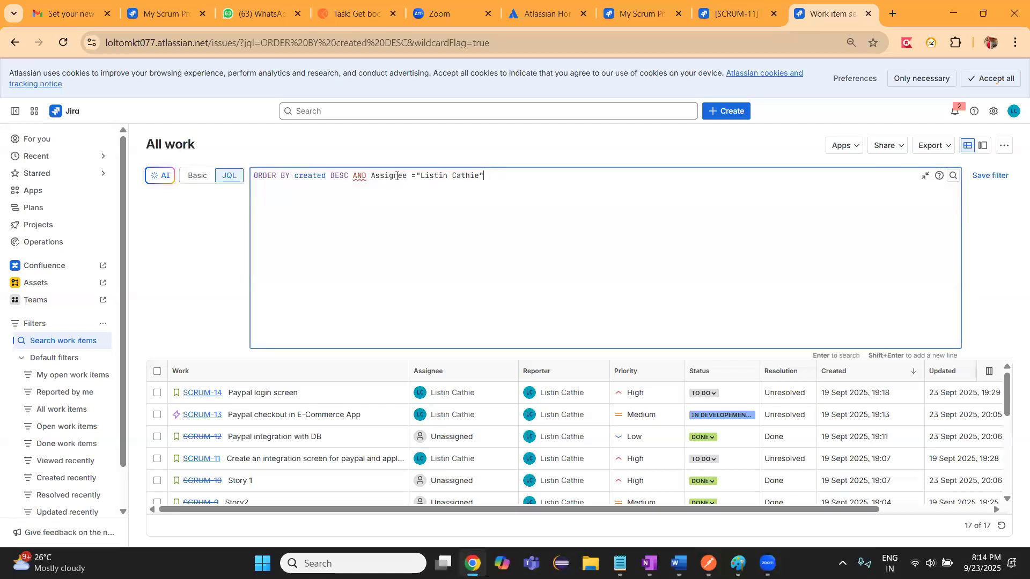
# Reduce the JQL query to the Assignee condition using the suggested user, run it, and collapse the query editor
pyautogui.moveTo(357, 177)
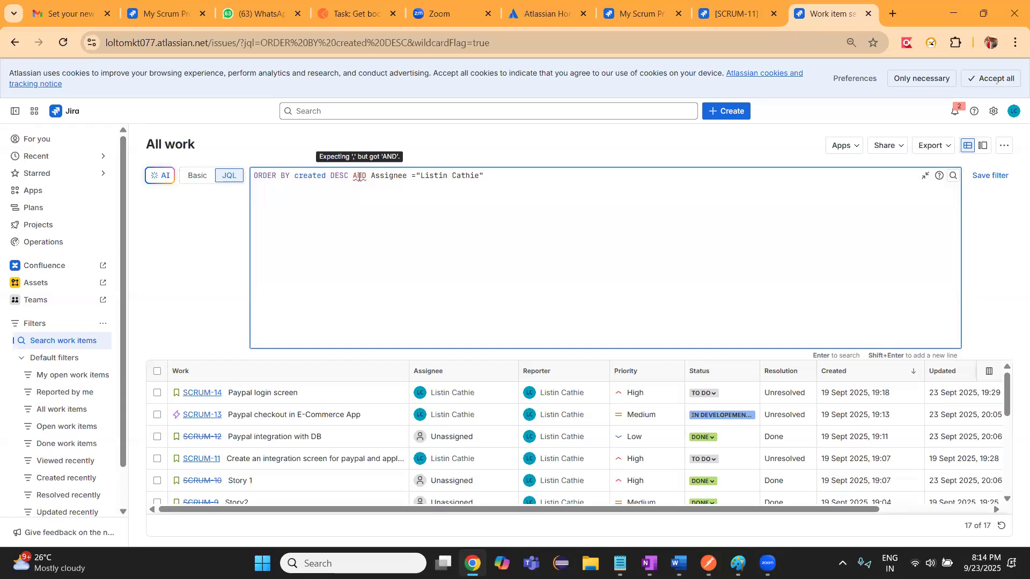
pyautogui.moveTo(366, 176); pyautogui.dragTo(260, 178)
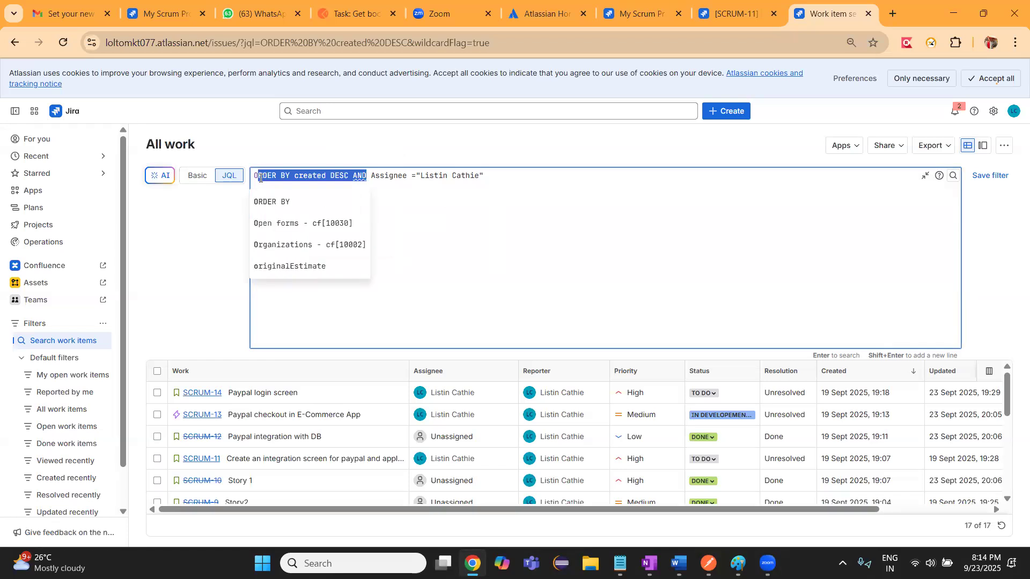
pyautogui.press('BackSpace')
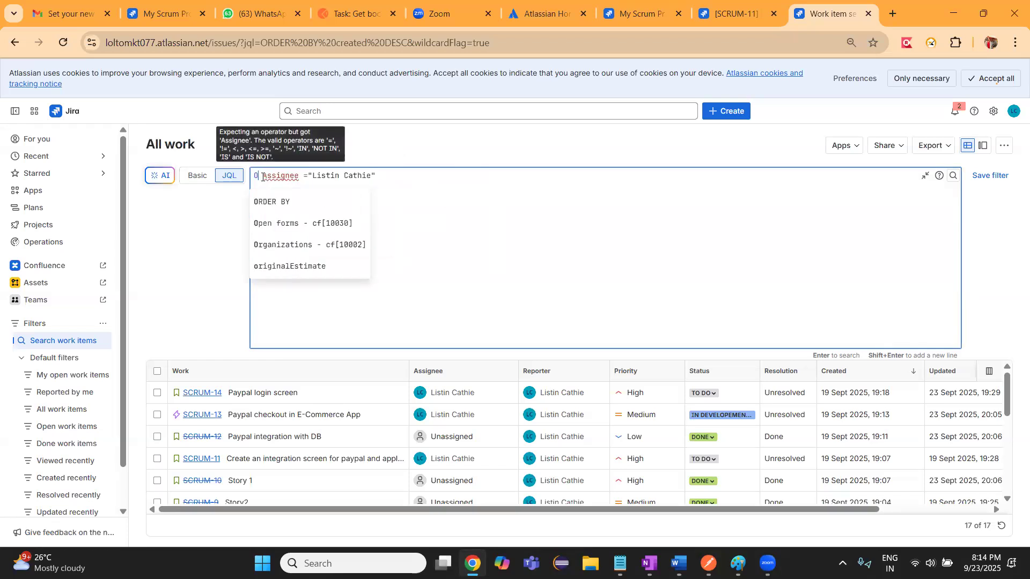
pyautogui.press('BackSpace')
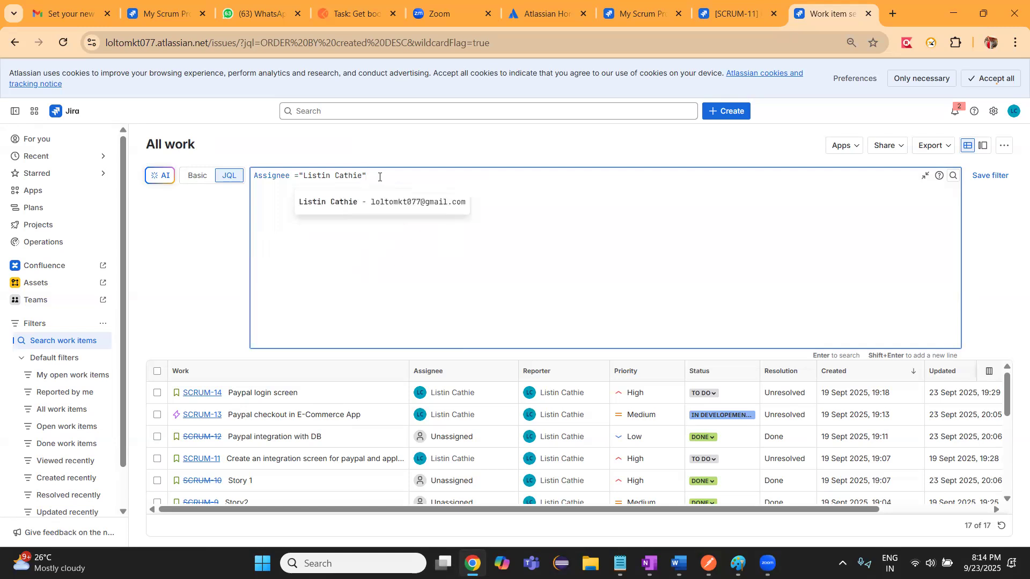
pyautogui.click(372, 201)
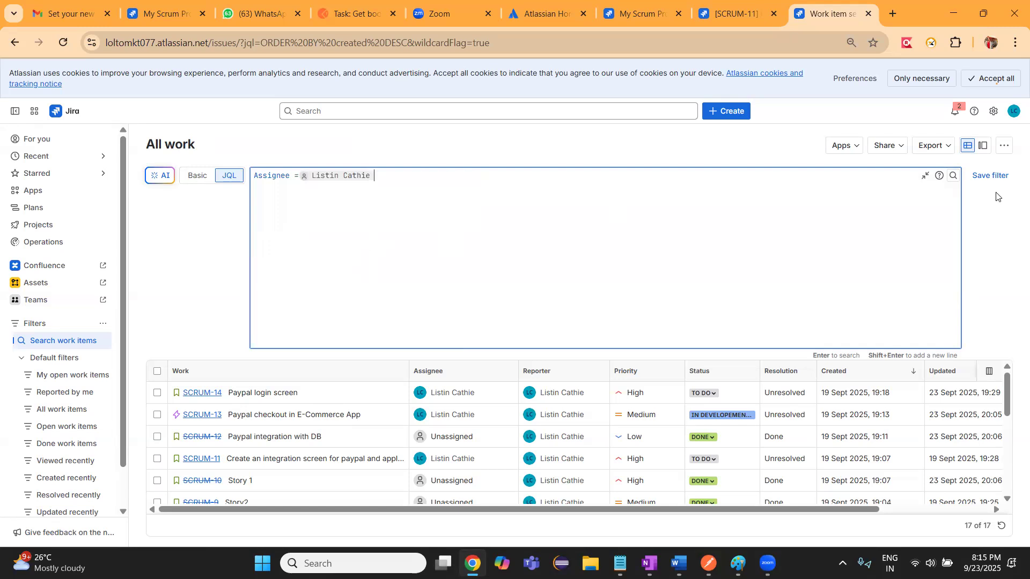
pyautogui.press('Return')
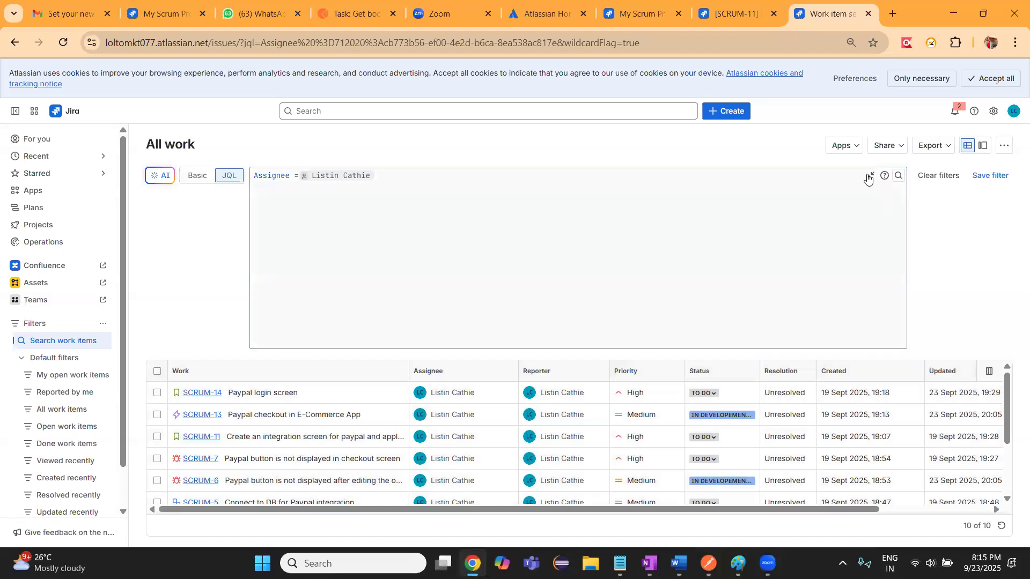
pyautogui.click(870, 175)
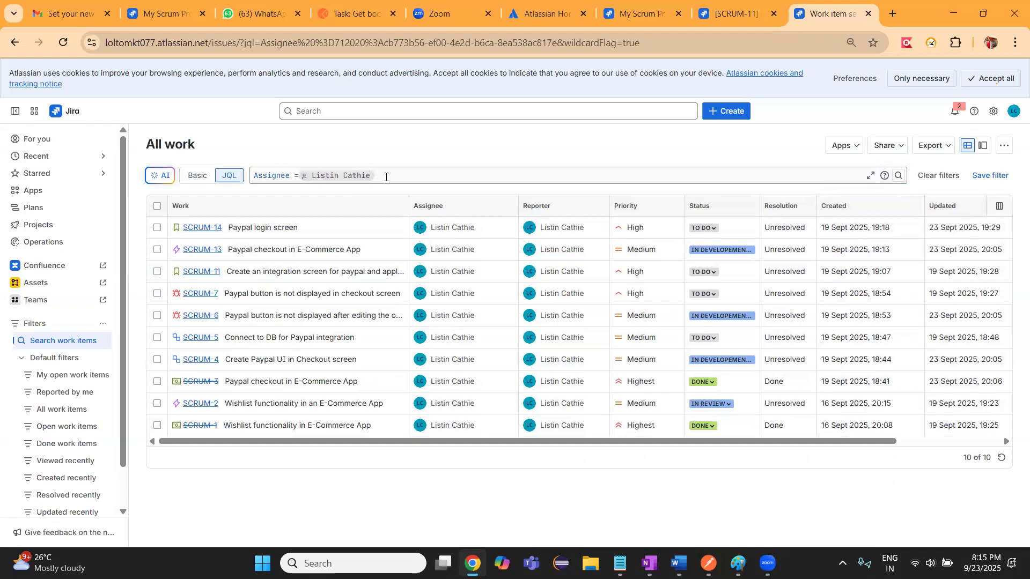
# Switch the work item search to Basic mode and filter the assignee's work items by type Bug
pyautogui.moveTo(458, 197)
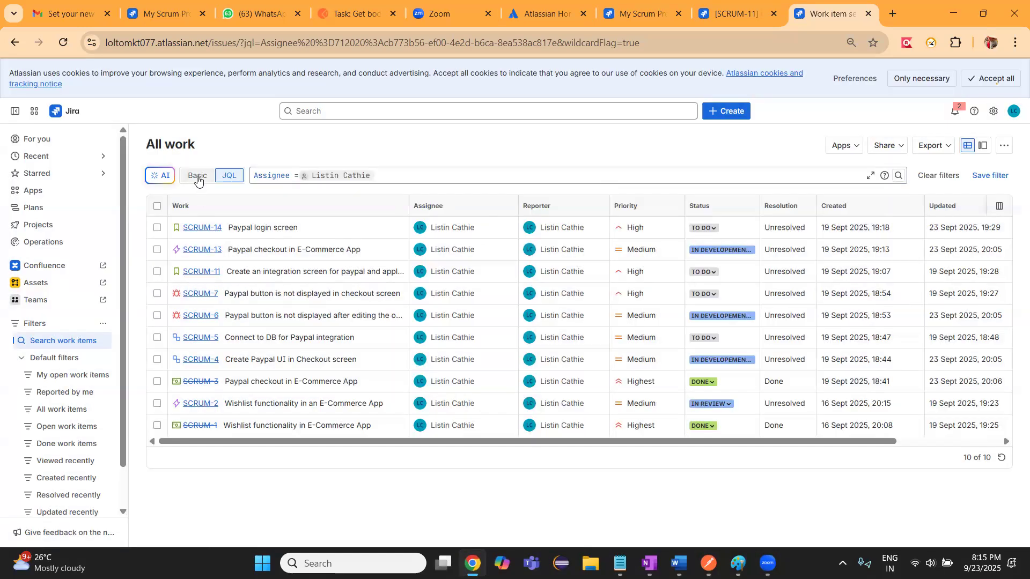
pyautogui.click(198, 178)
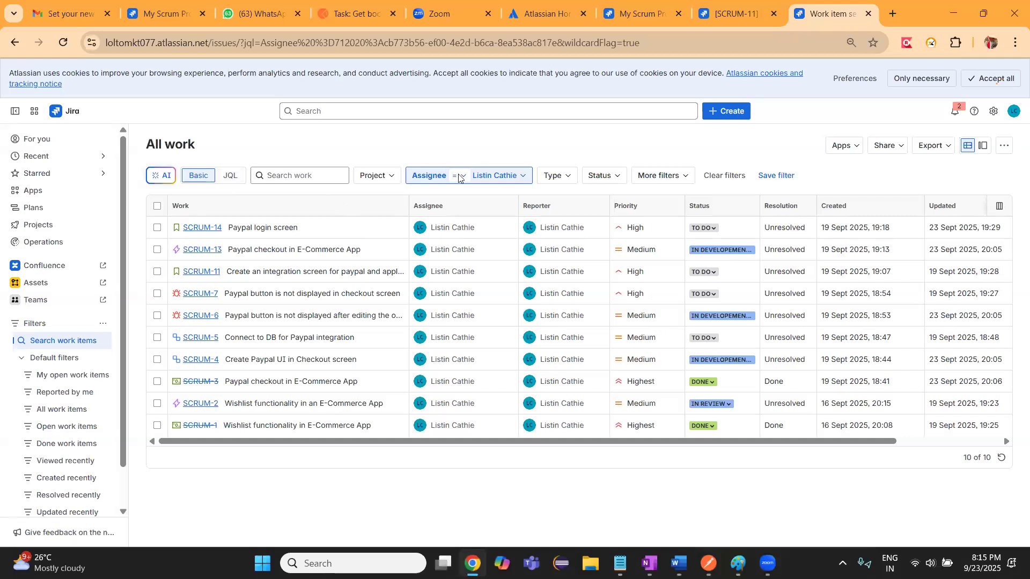
pyautogui.click(523, 179)
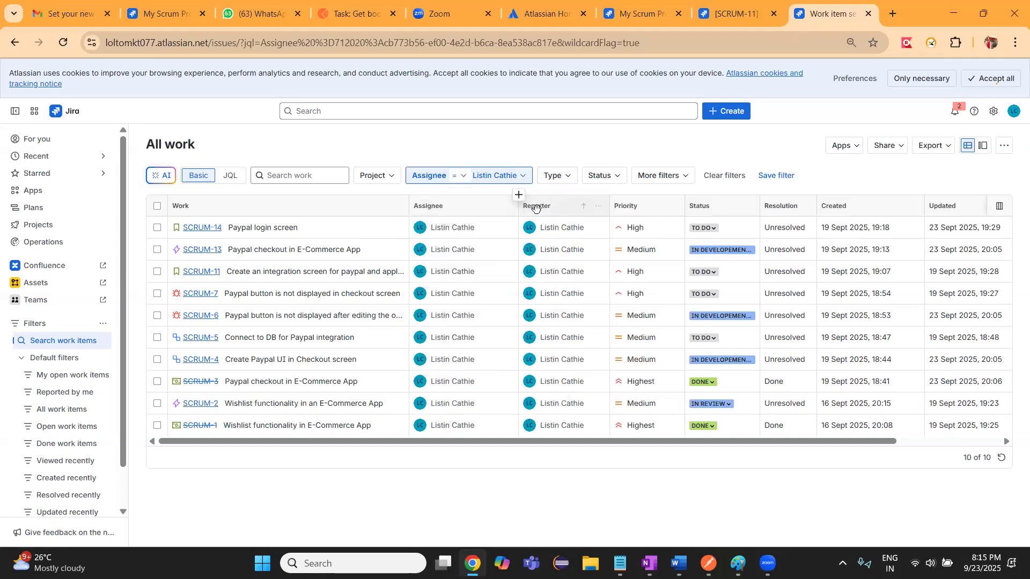
pyautogui.click(566, 177)
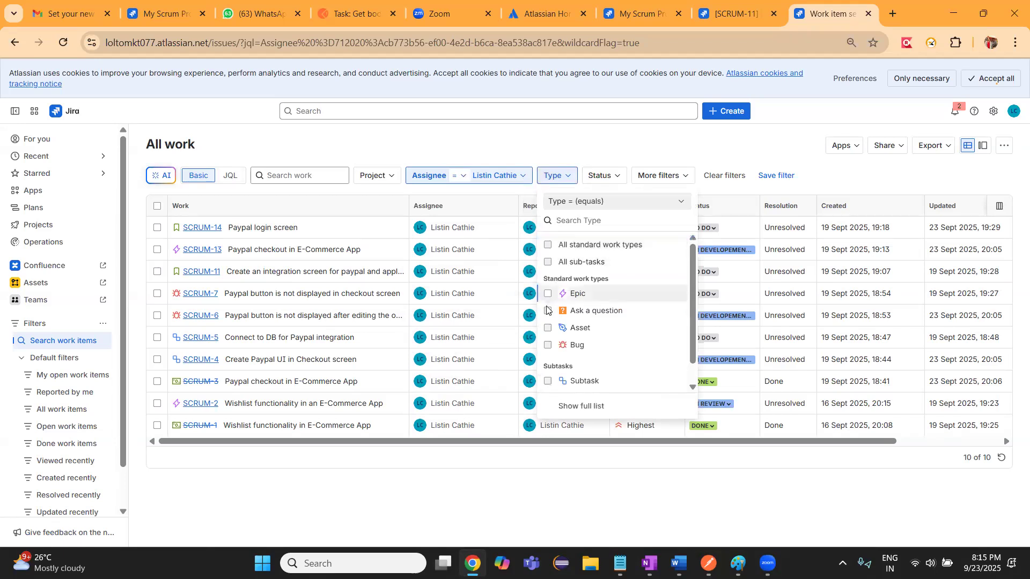
pyautogui.click(547, 348)
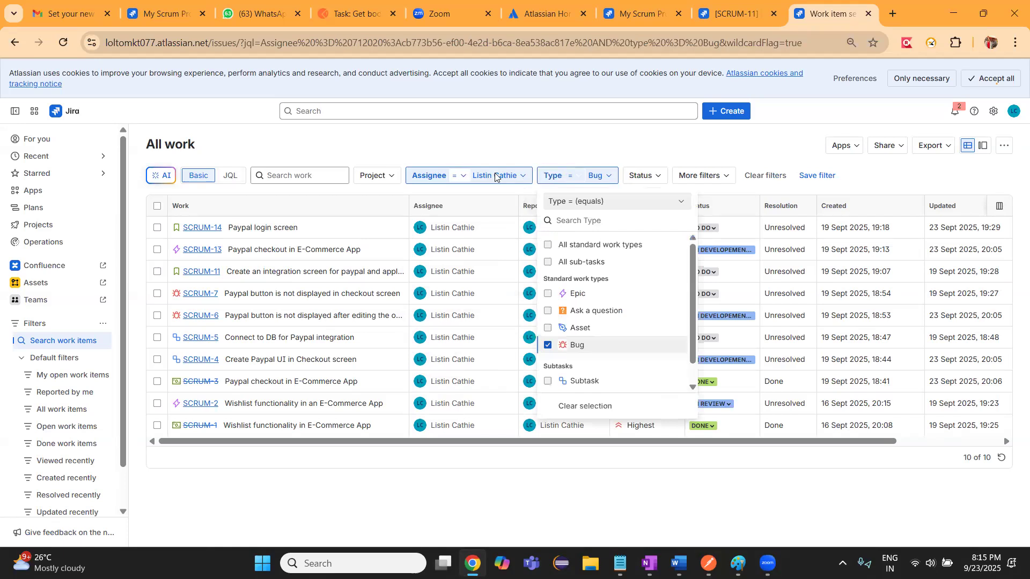
pyautogui.click(567, 161)
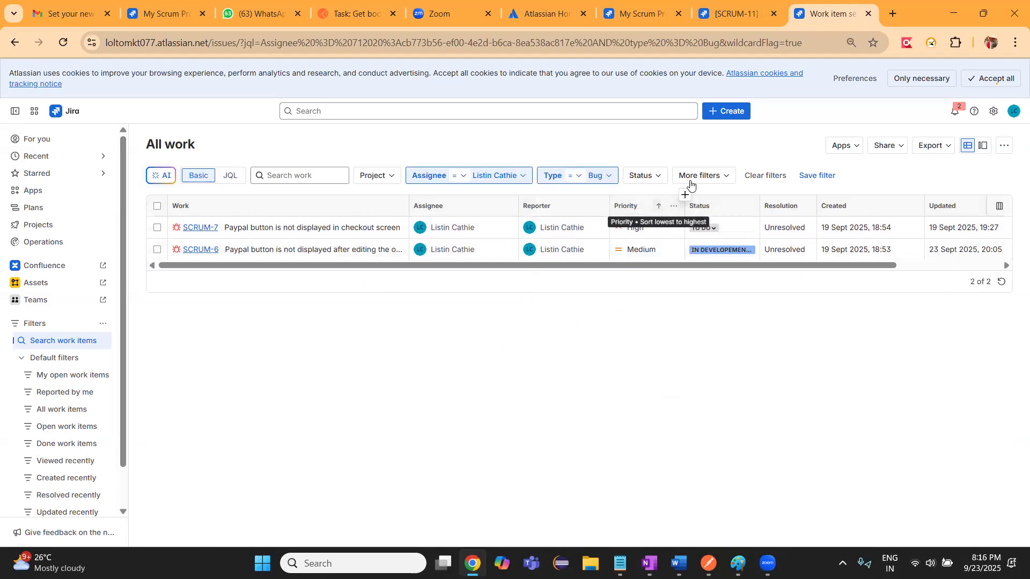
# Add a Created filter limiting the work items to those created within the last 10 days
pyautogui.click(725, 177)
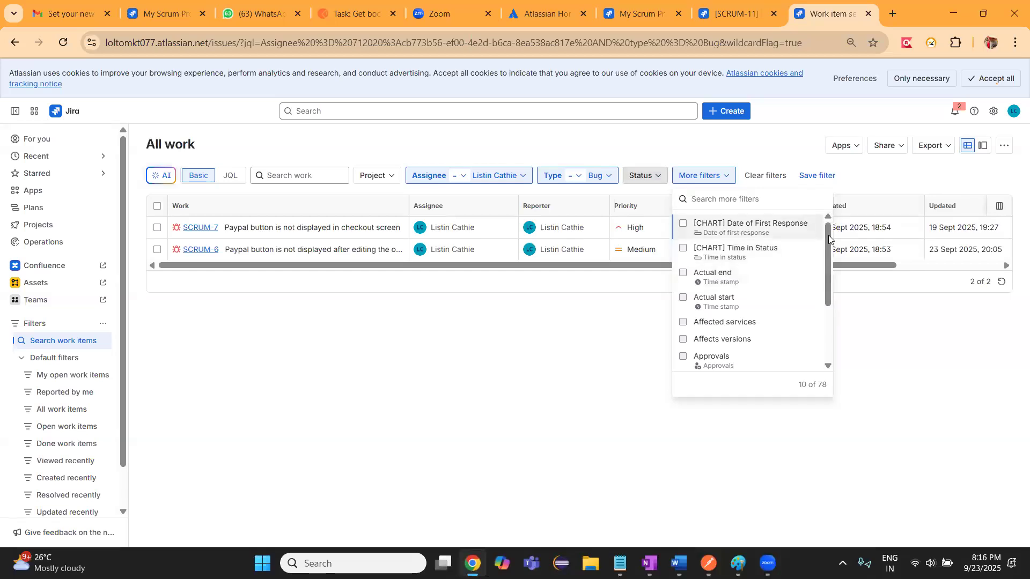
pyautogui.moveTo(829, 255); pyautogui.dragTo(827, 364)
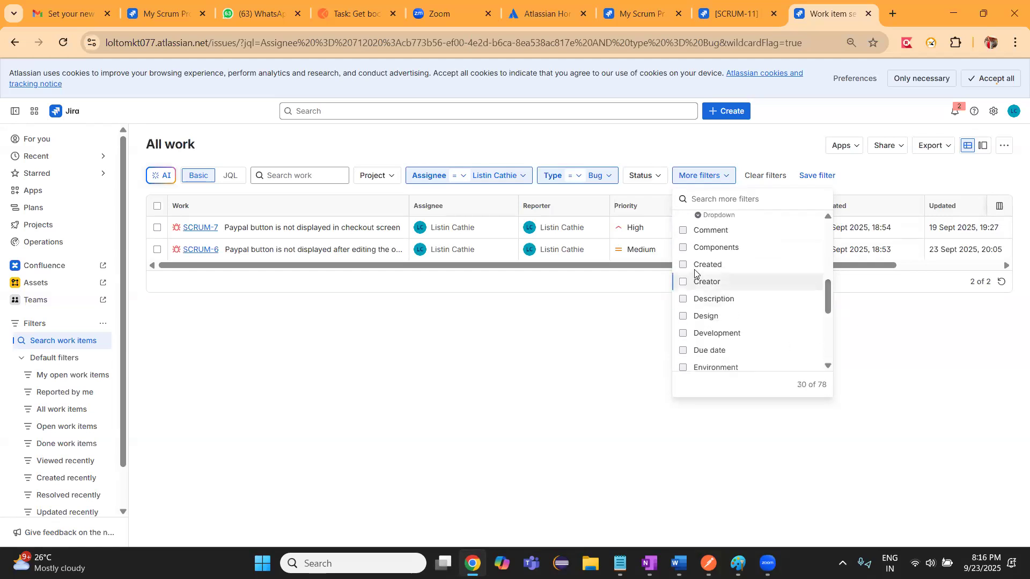
pyautogui.click(684, 266)
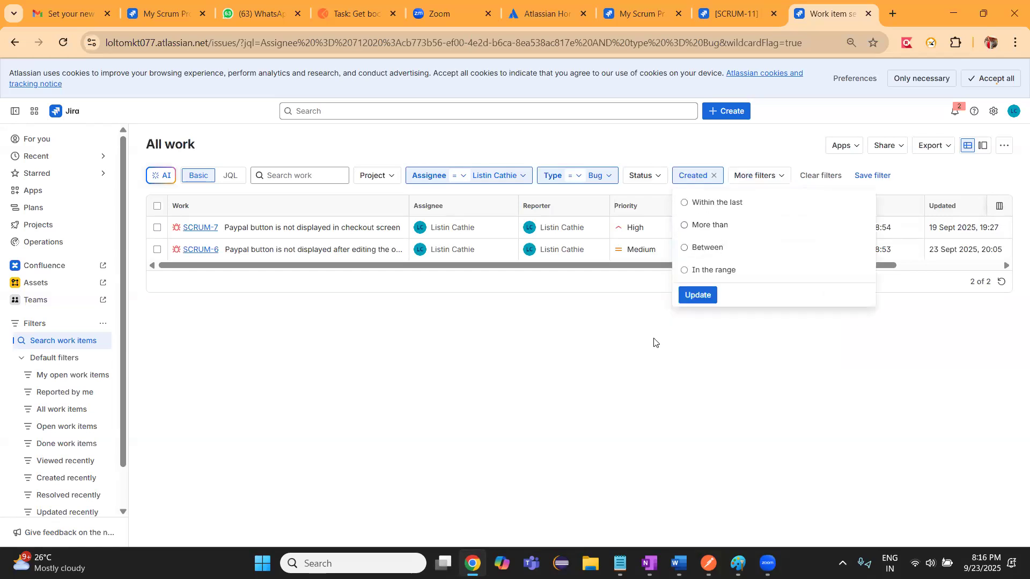
pyautogui.click(685, 203)
pyautogui.click(715, 218)
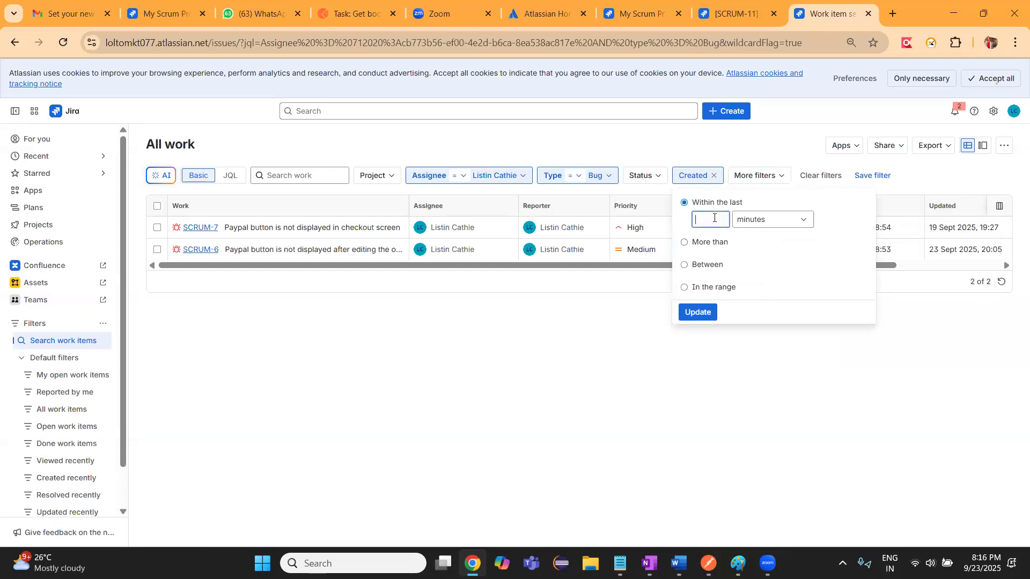
pyautogui.click(803, 220)
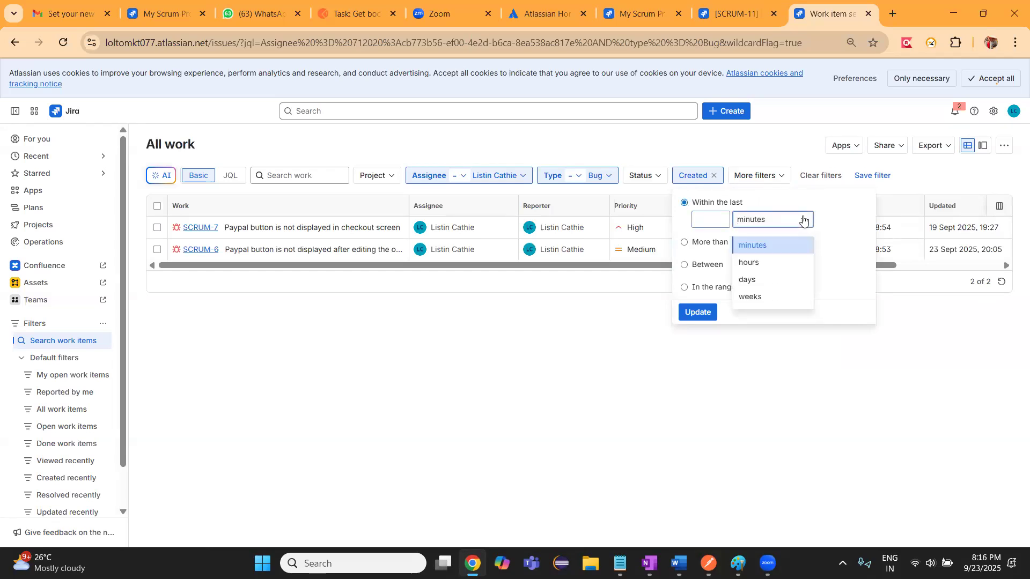
pyautogui.click(759, 279)
pyautogui.click(715, 219)
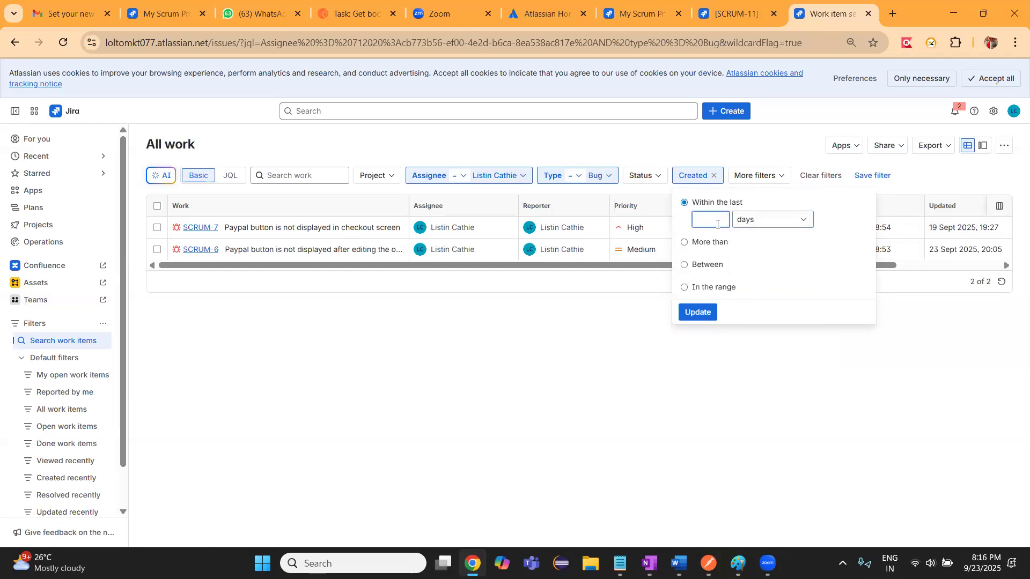
pyautogui.write('10')
pyautogui.click(698, 313)
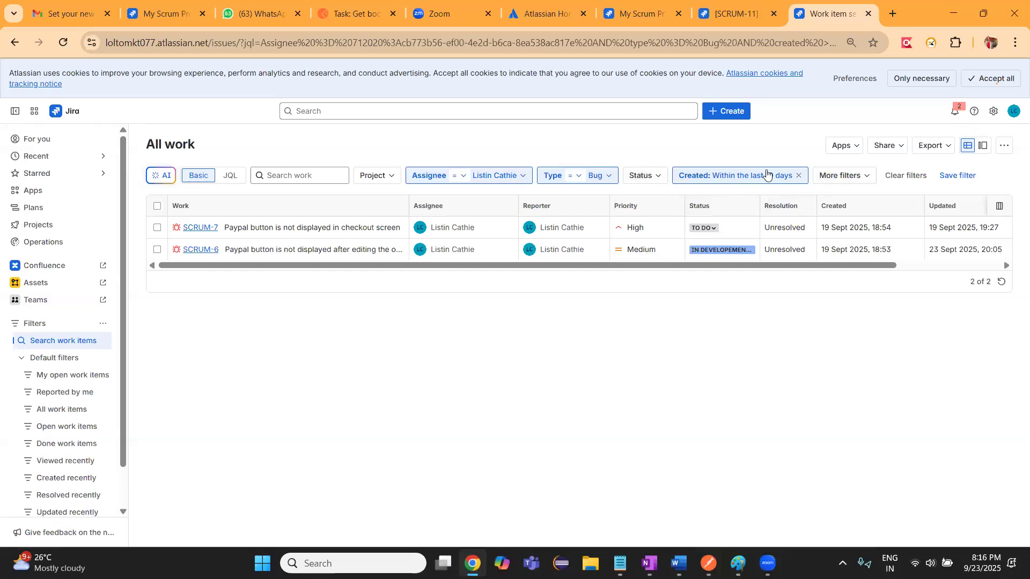
pyautogui.click(955, 177)
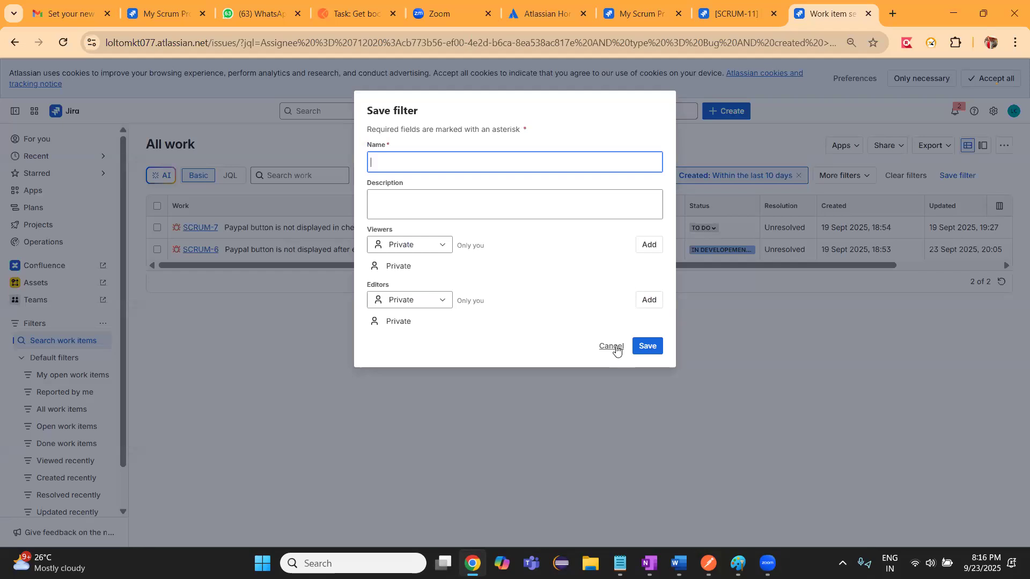
pyautogui.click(255, 314)
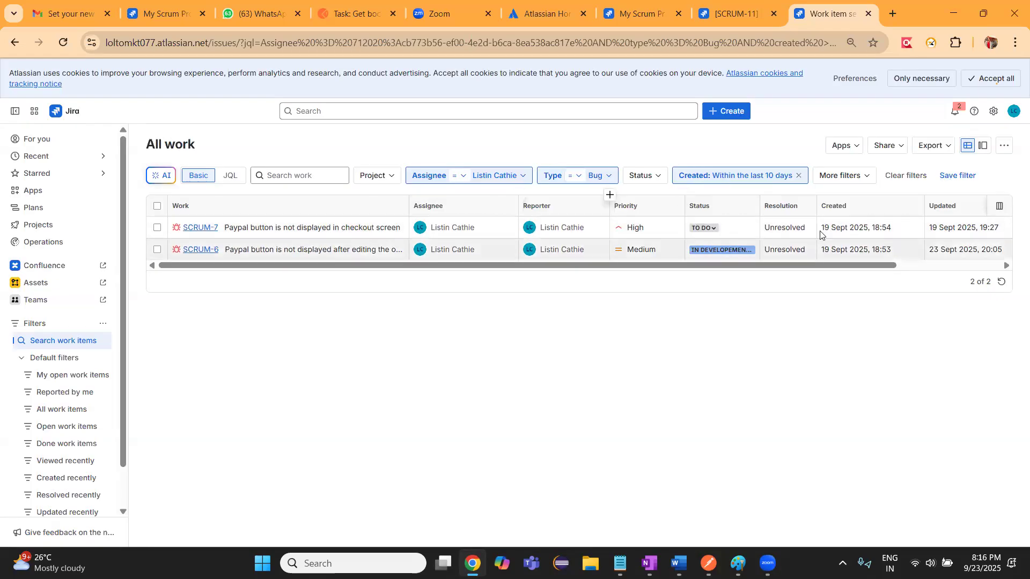
pyautogui.click(517, 179)
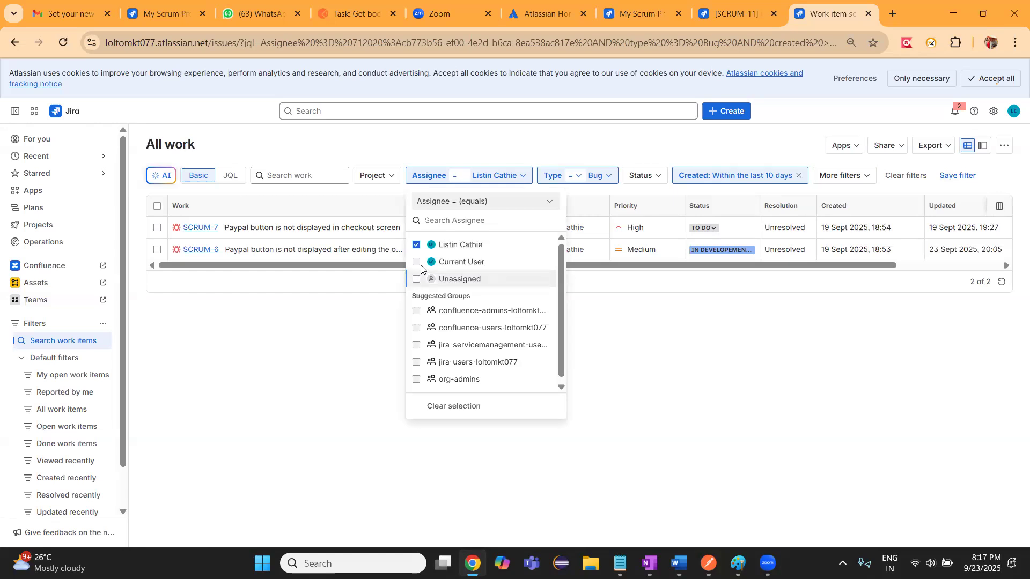
pyautogui.click(363, 366)
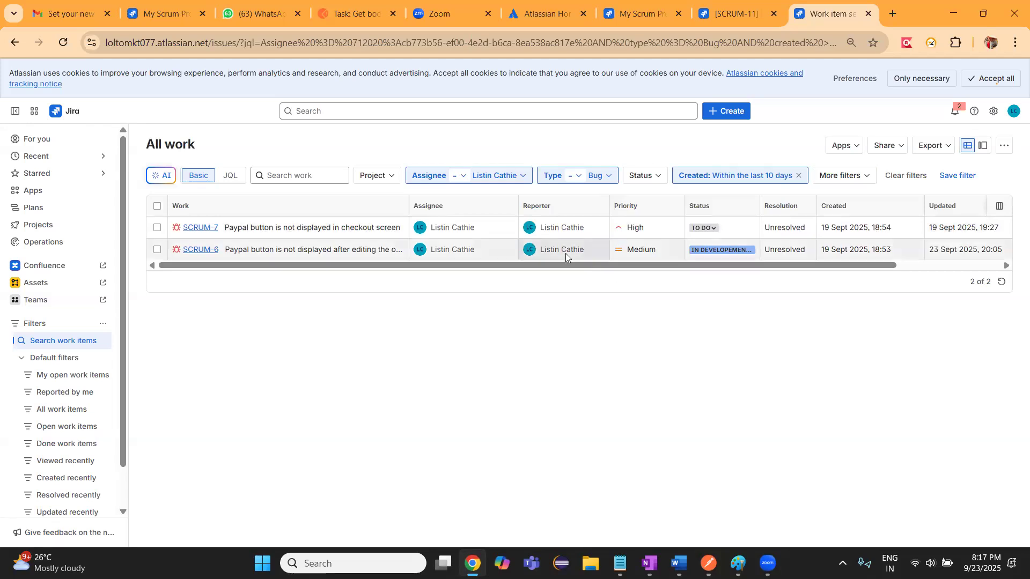
pyautogui.click(573, 206)
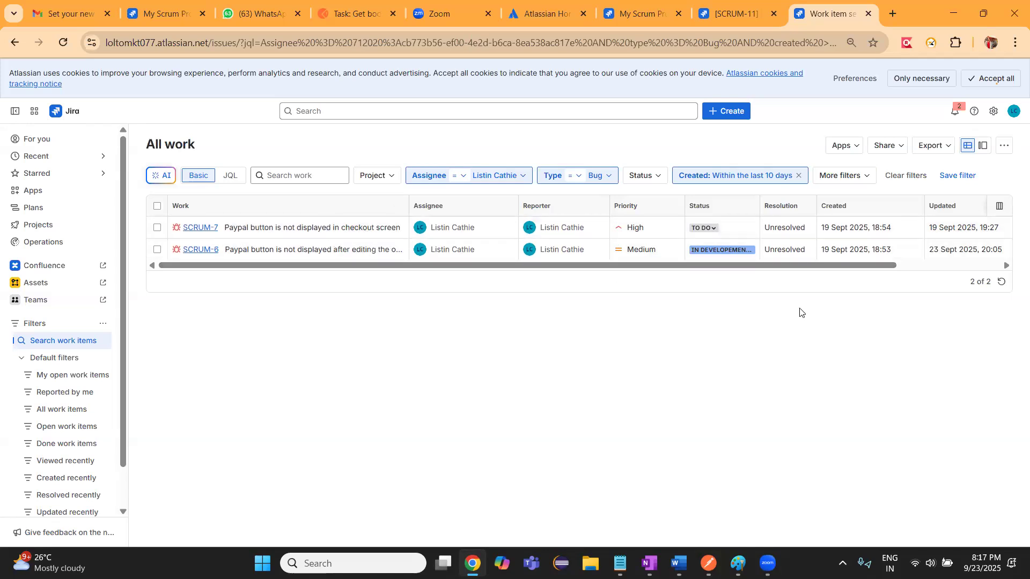
# Save the current search as a filter named "Bug list" and copy the saved filter's link
pyautogui.click(955, 176)
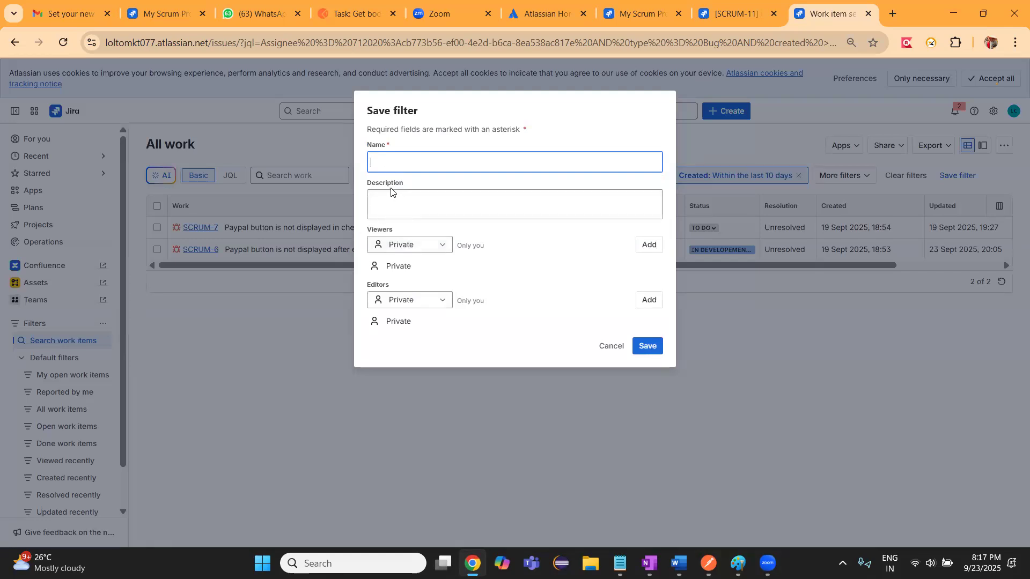
pyautogui.click(414, 164)
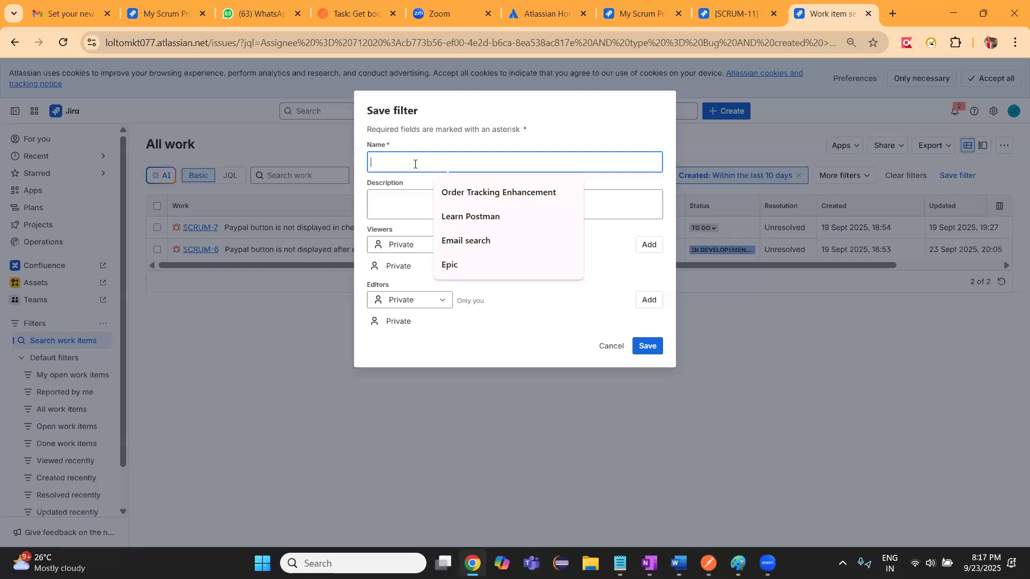
pyautogui.write('Bug list')
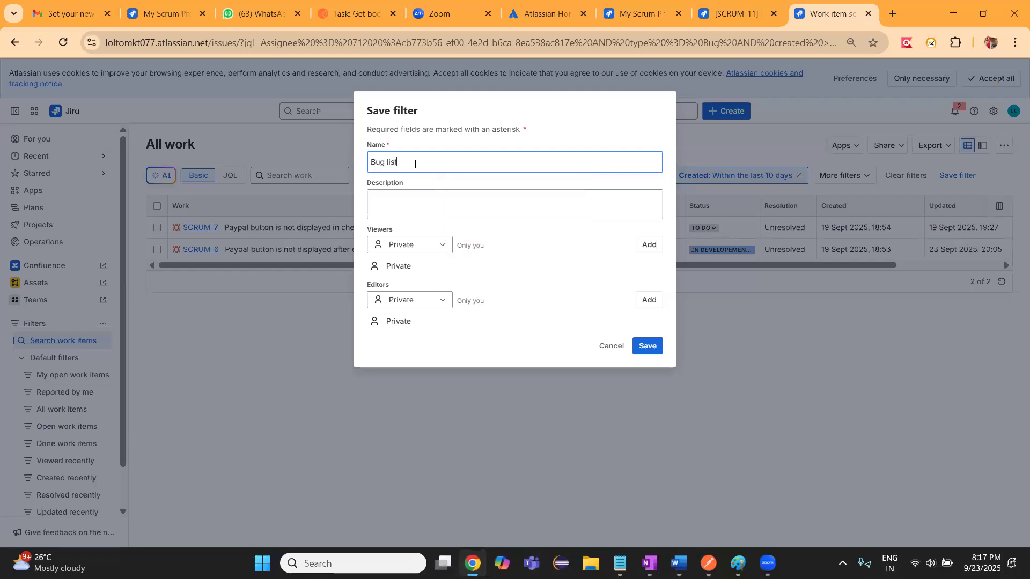
pyautogui.click(400, 198)
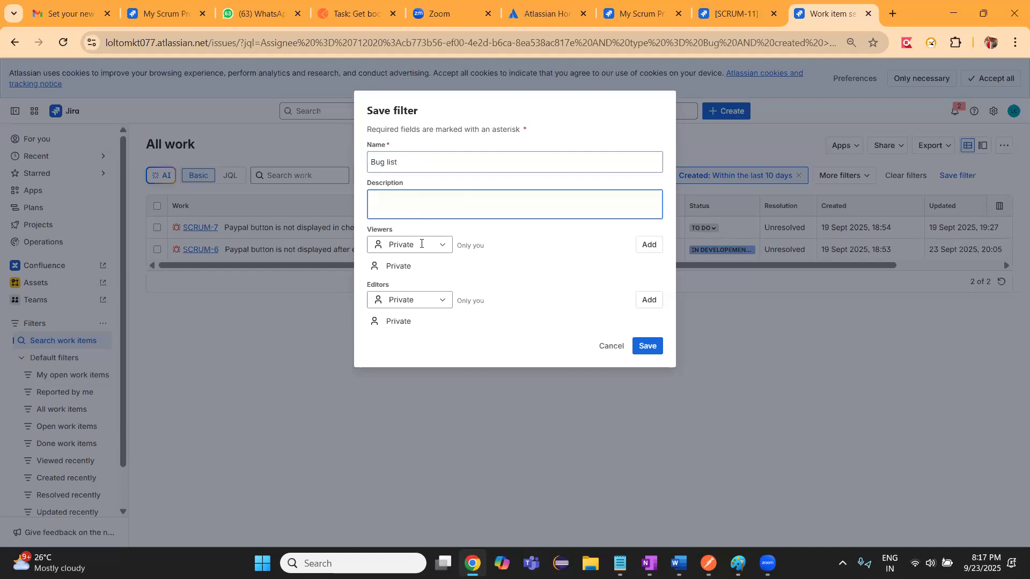
pyautogui.click(650, 345)
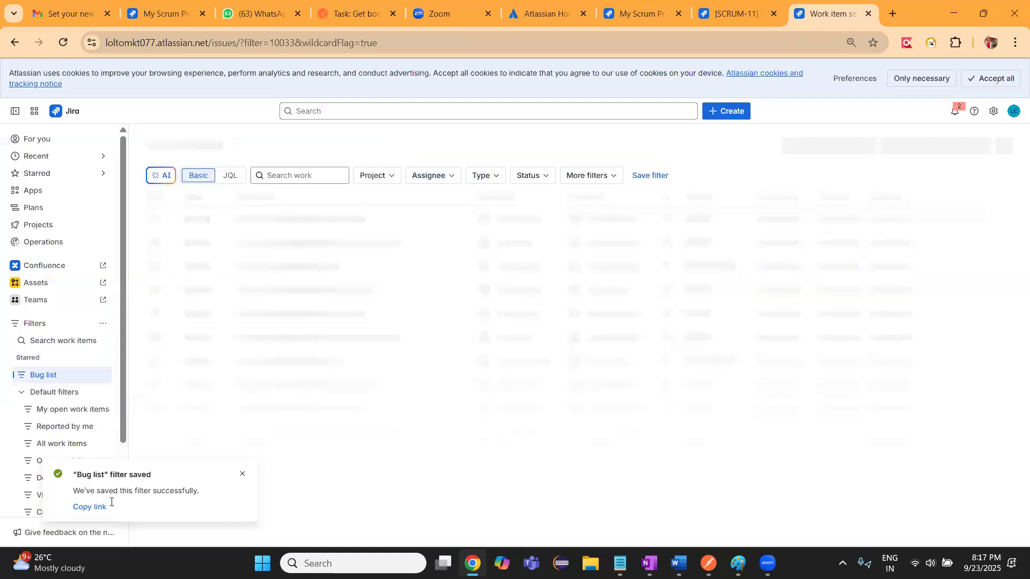
pyautogui.click(102, 508)
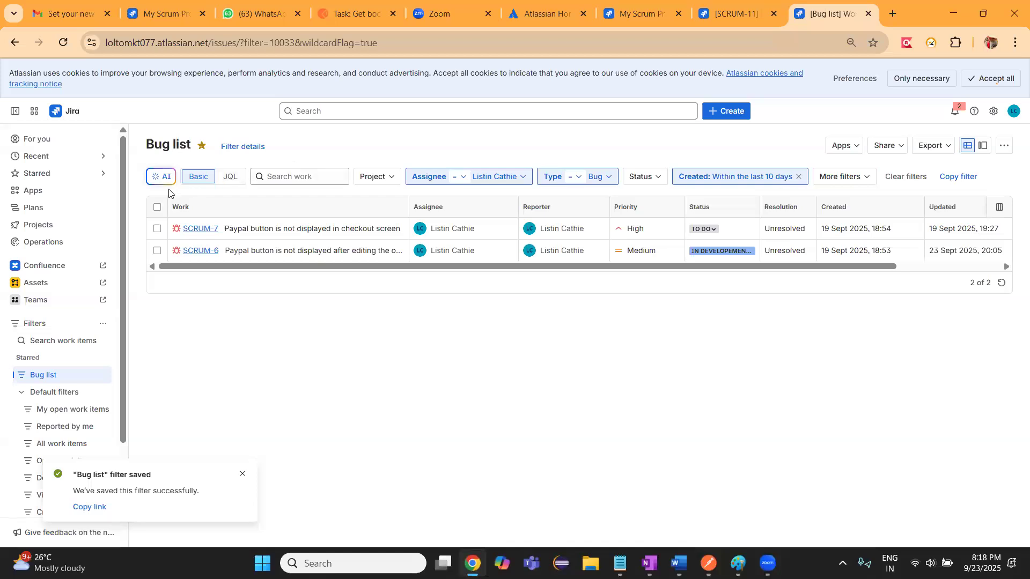
# Remove the assignee and Bug type conditions from the Bug list search and dismiss the saved-filter notification
pyautogui.click(524, 178)
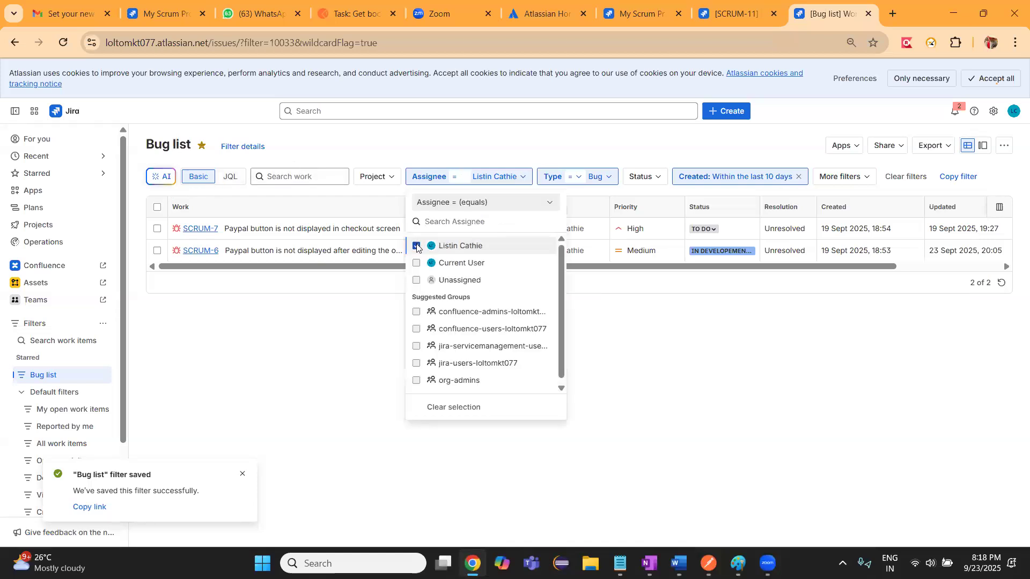
pyautogui.click(417, 246)
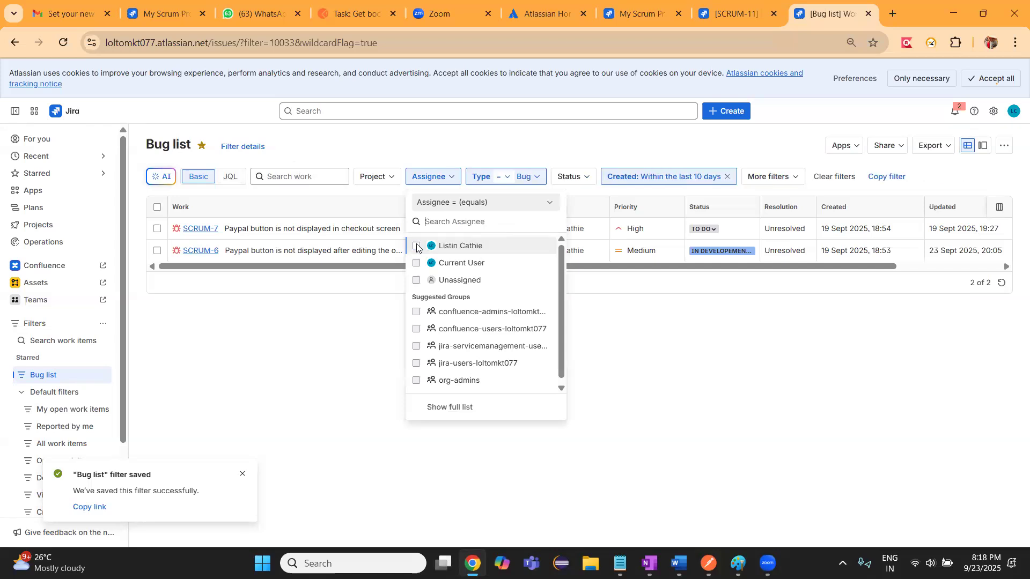
pyautogui.click(537, 180)
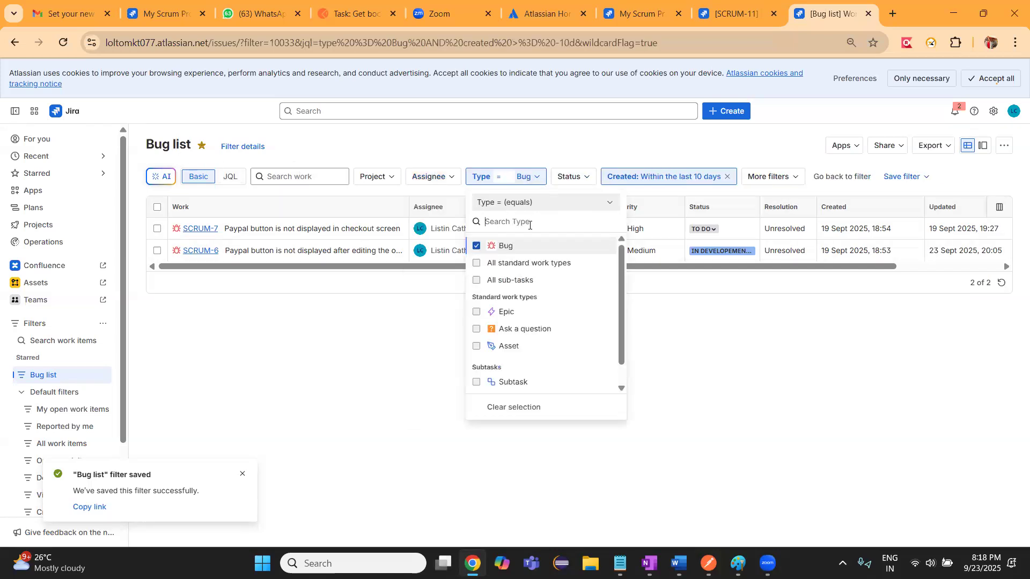
pyautogui.click(476, 248)
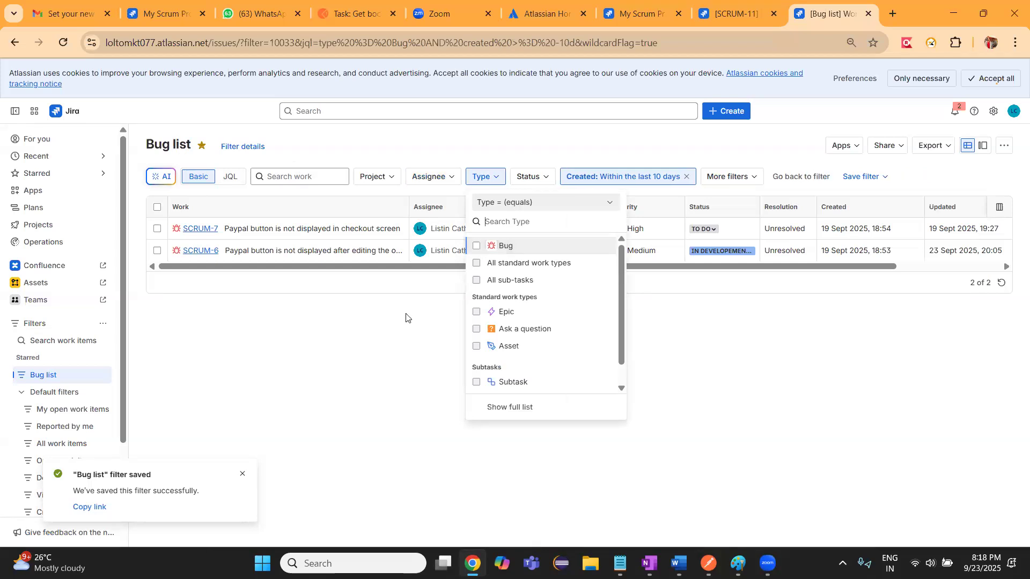
pyautogui.click(389, 352)
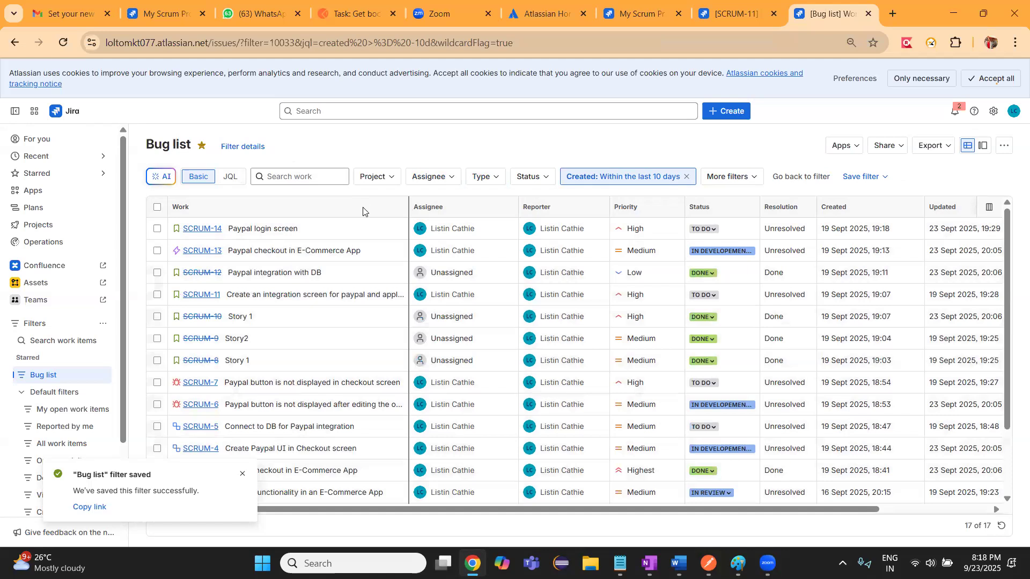
pyautogui.click(242, 476)
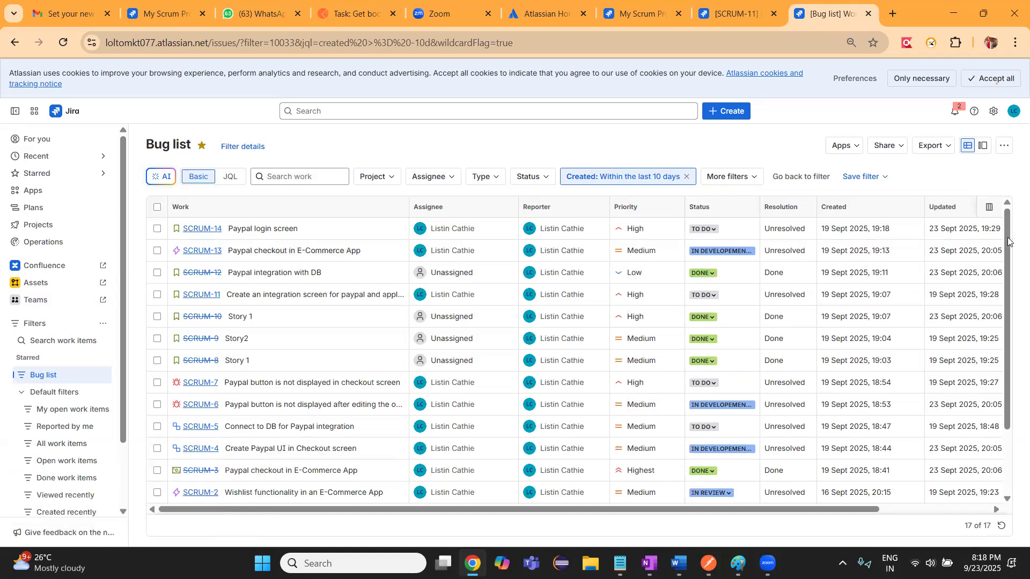
# Look through the listed work items, select all of them, and open the sharing form for the search criteria
pyautogui.scroll(-3, 1008, 241)
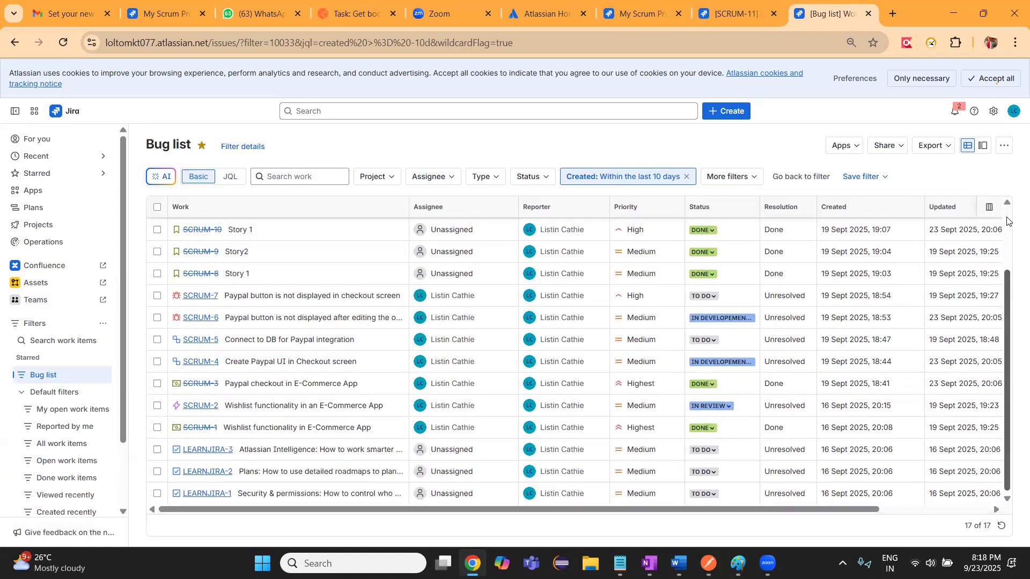
pyautogui.scroll(5, 1008, 220)
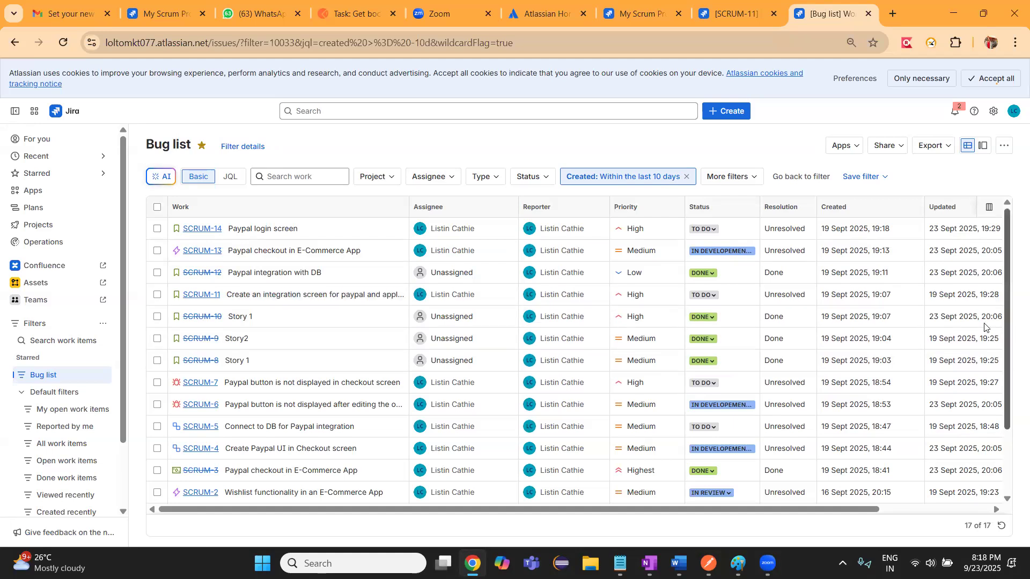
pyautogui.scroll(-2, 1008, 343)
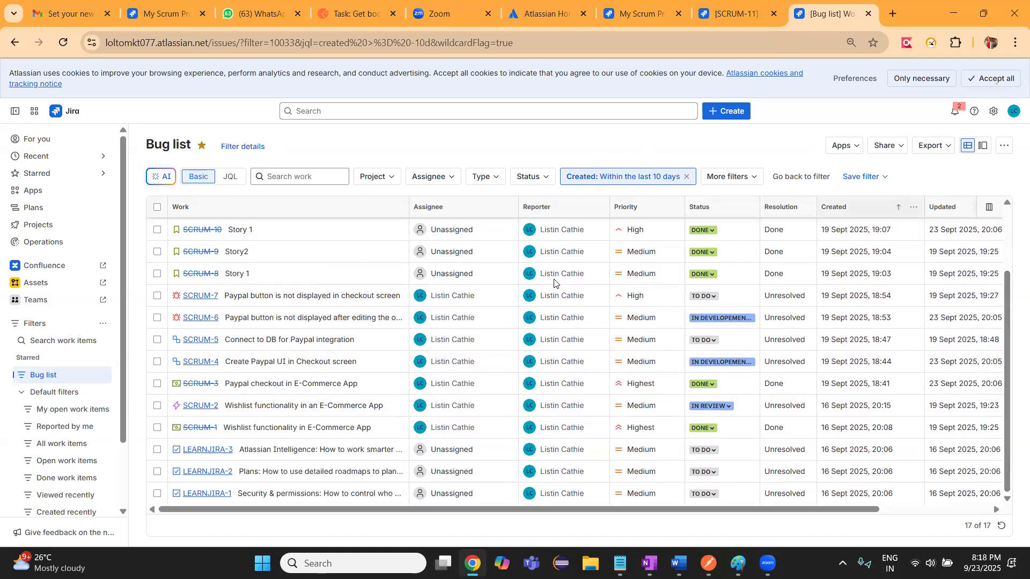
pyautogui.click(901, 149)
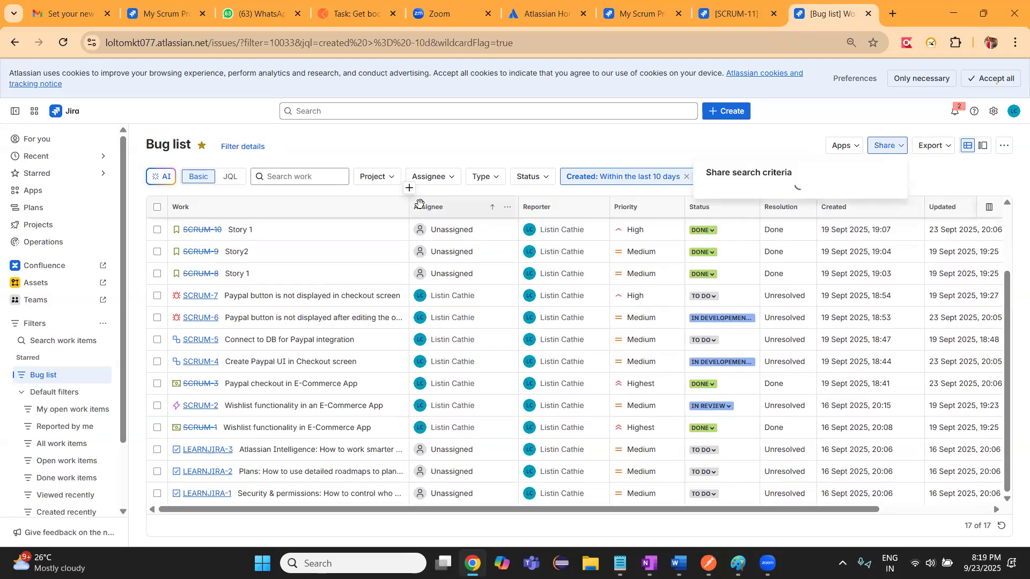
pyautogui.click(157, 208)
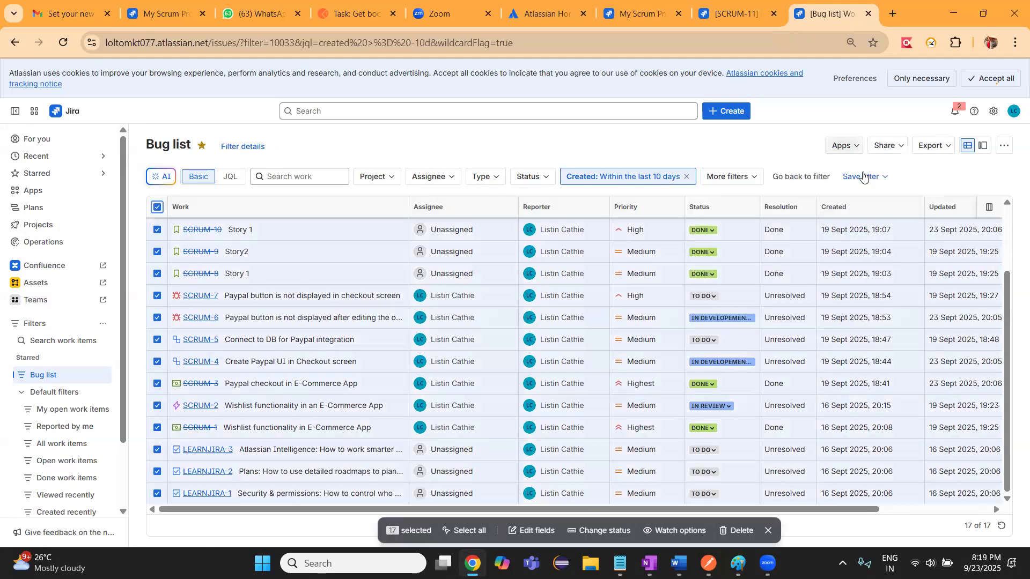
pyautogui.click(907, 152)
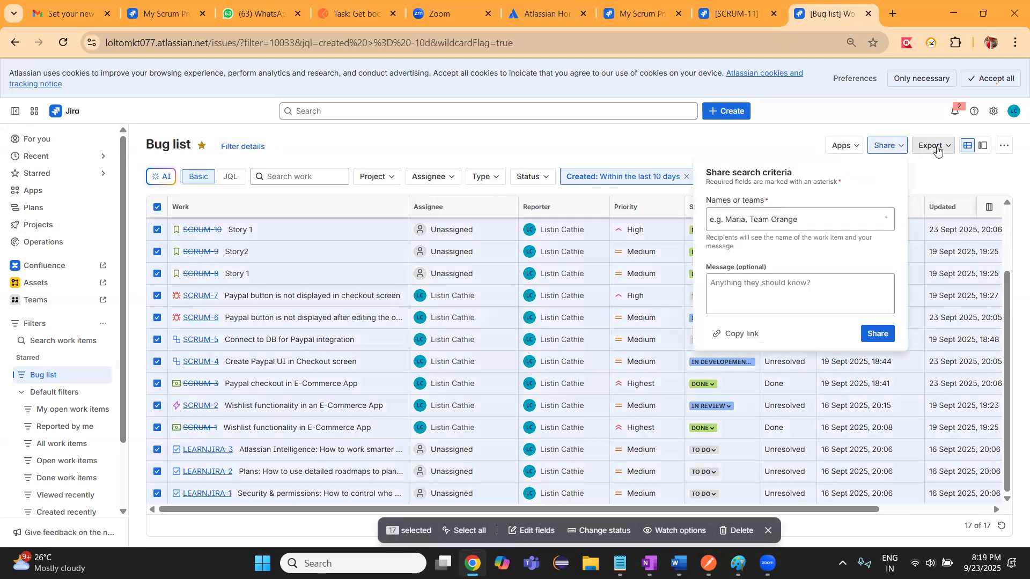
# Try an XLSX form data export of the Bug list, choosing My Scrum Project (SCRUM) and checking its selectable forms
pyautogui.click(938, 152)
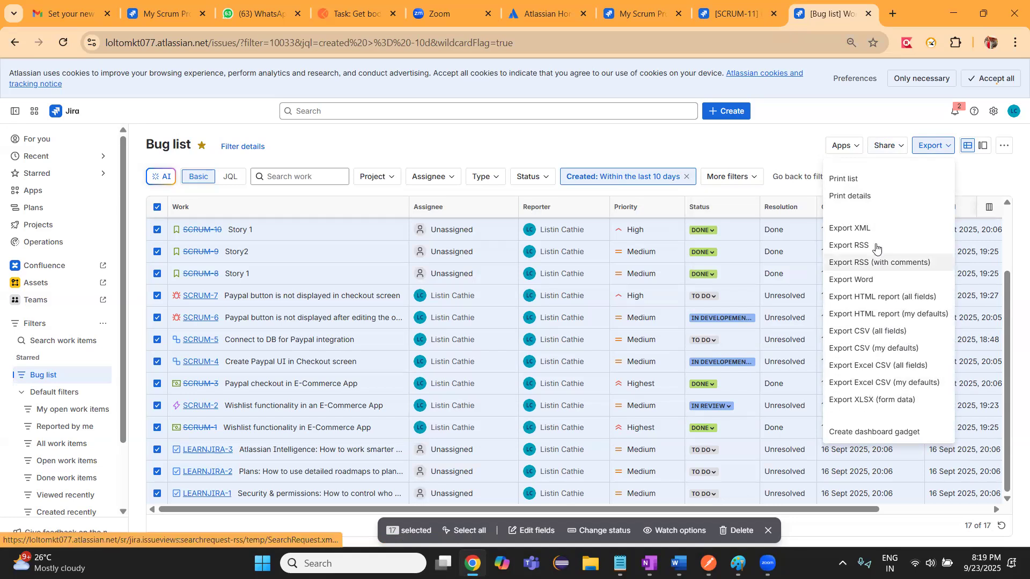
pyautogui.click(856, 401)
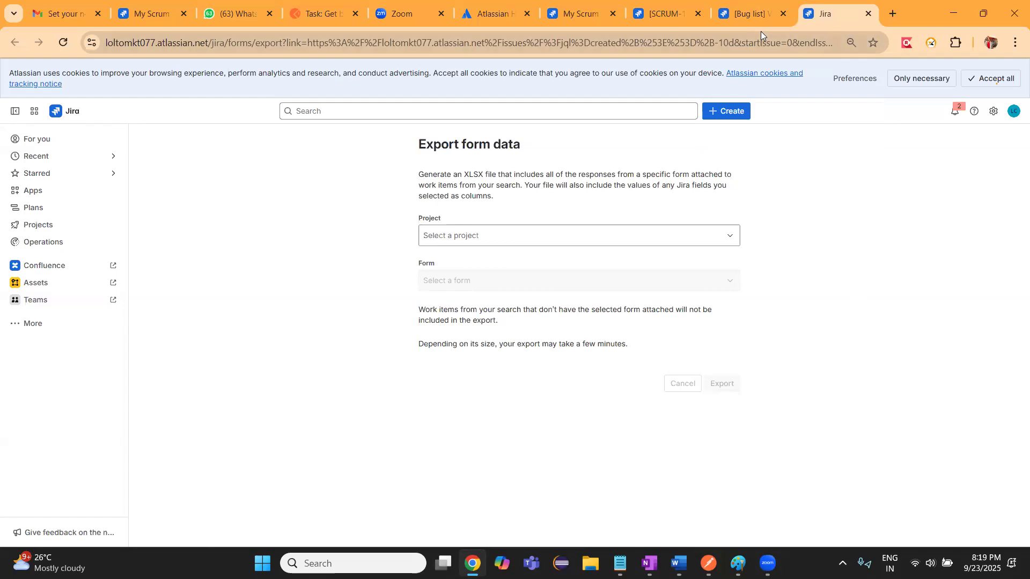
pyautogui.click(566, 235)
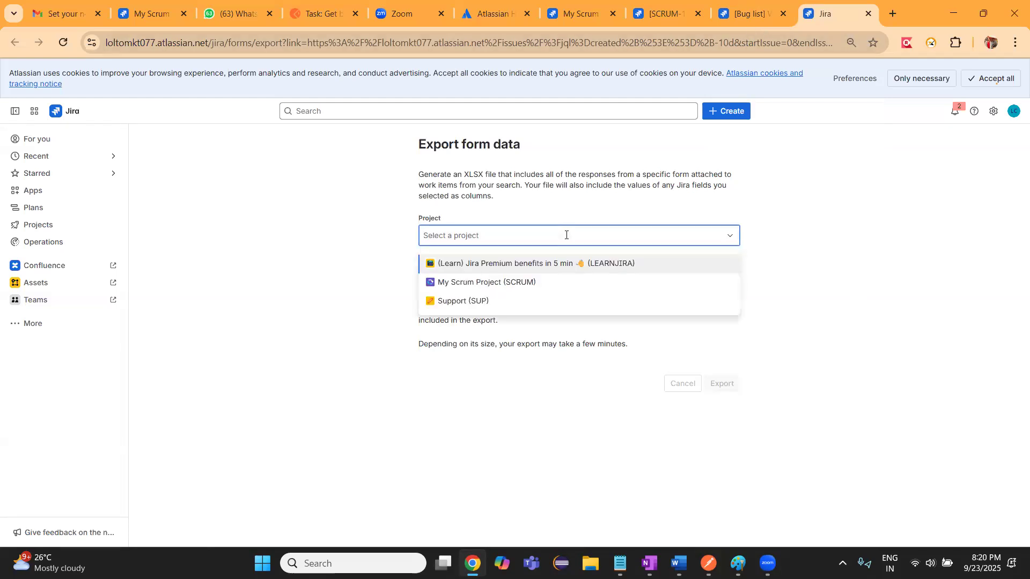
pyautogui.click(475, 281)
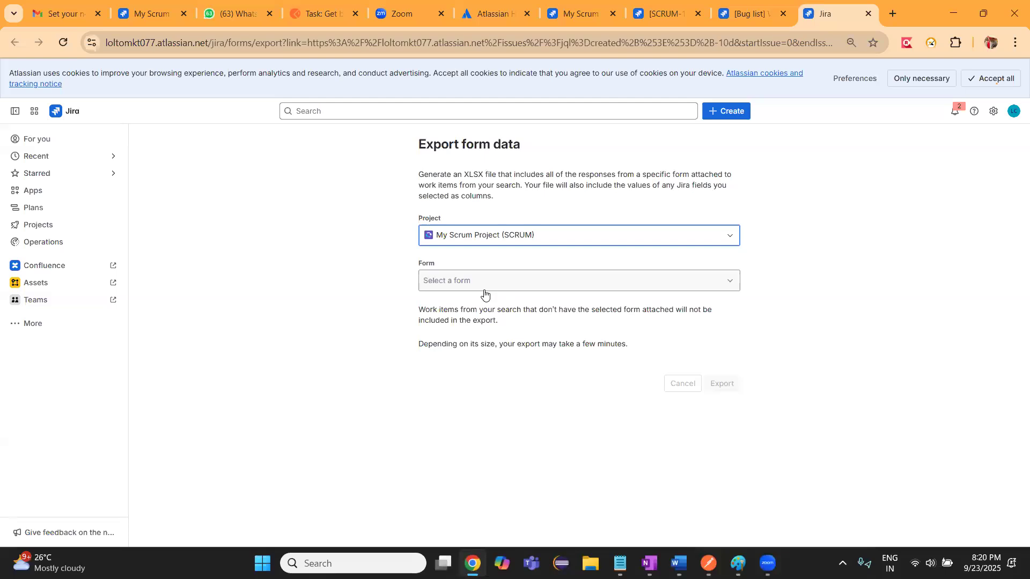
pyautogui.click(485, 290)
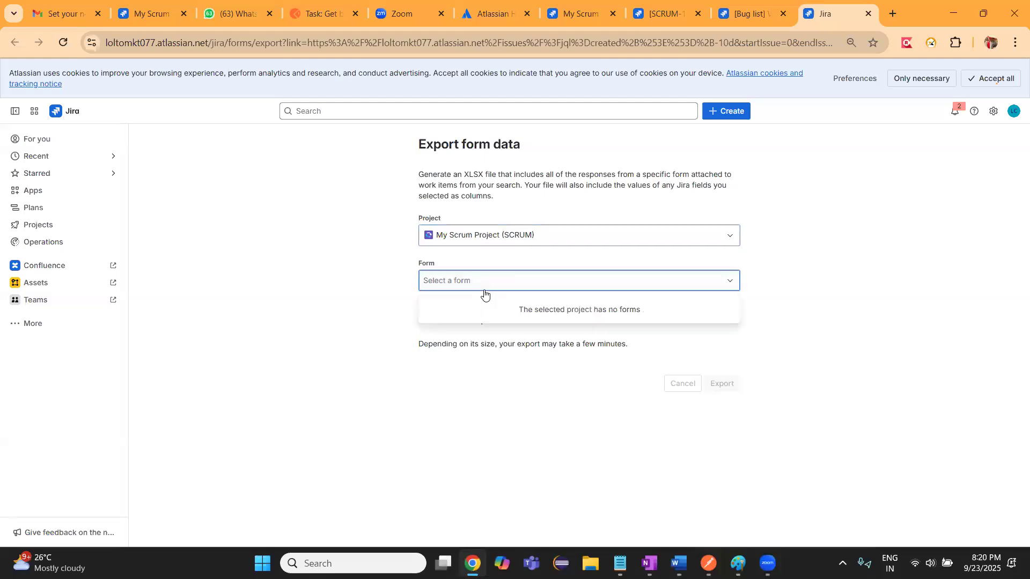
pyautogui.click(492, 390)
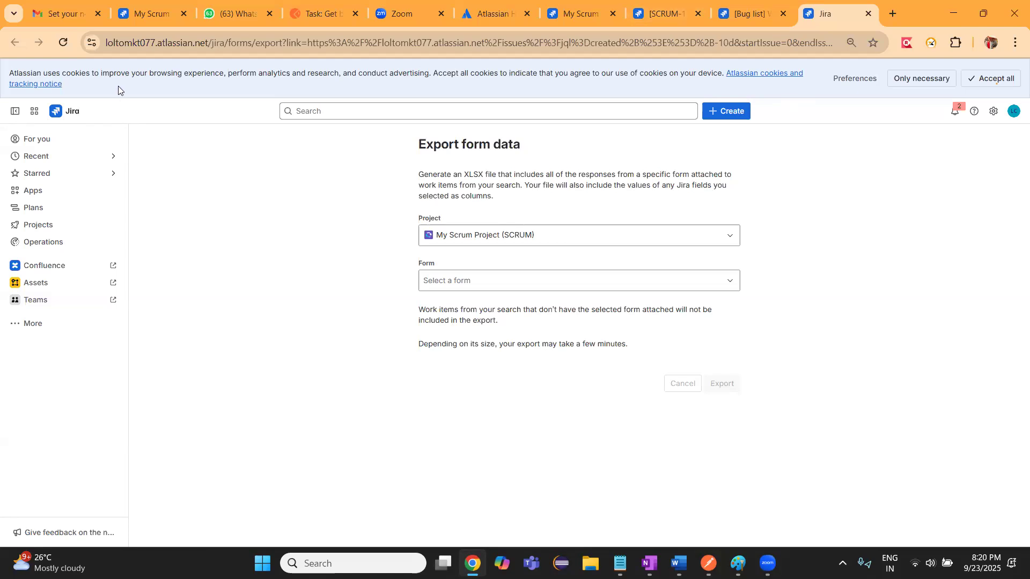
# Limit the selection in the Bug list to SCRUM-14 and SCRUM-13, and close the form data export page
pyautogui.click(749, 14)
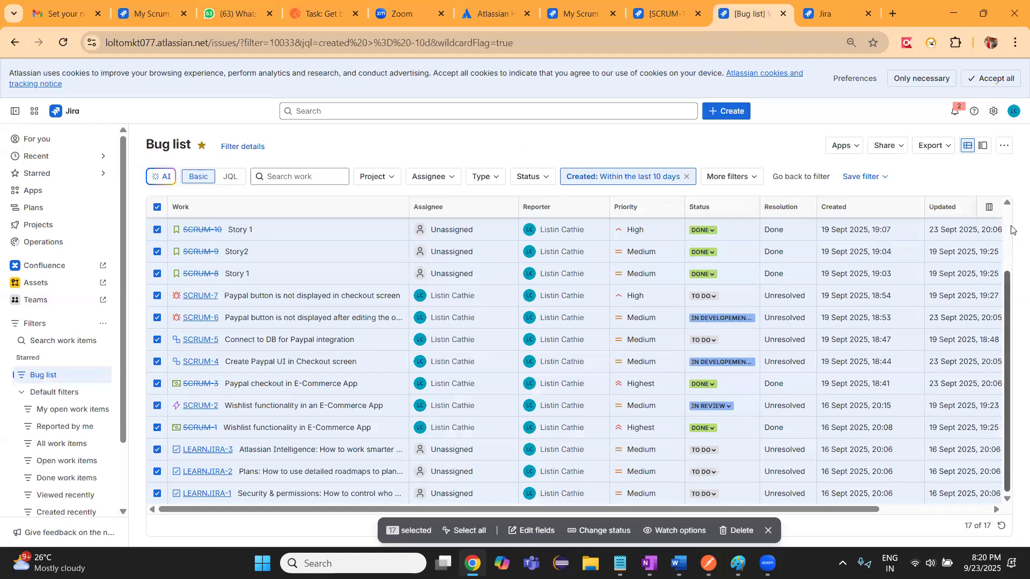
pyautogui.scroll(2, 1008, 376)
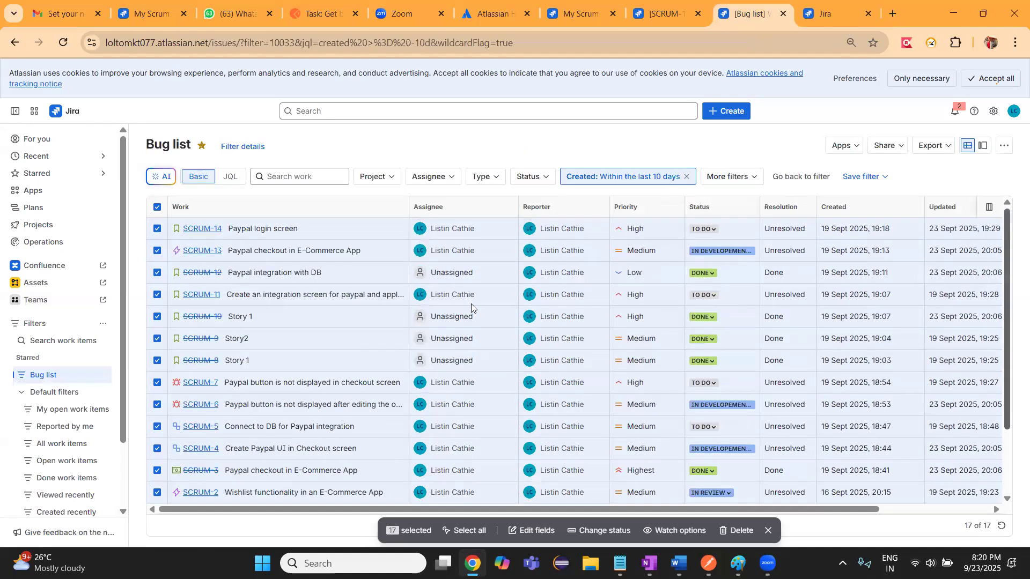
pyautogui.click(157, 207)
pyautogui.click(157, 229)
pyautogui.click(157, 251)
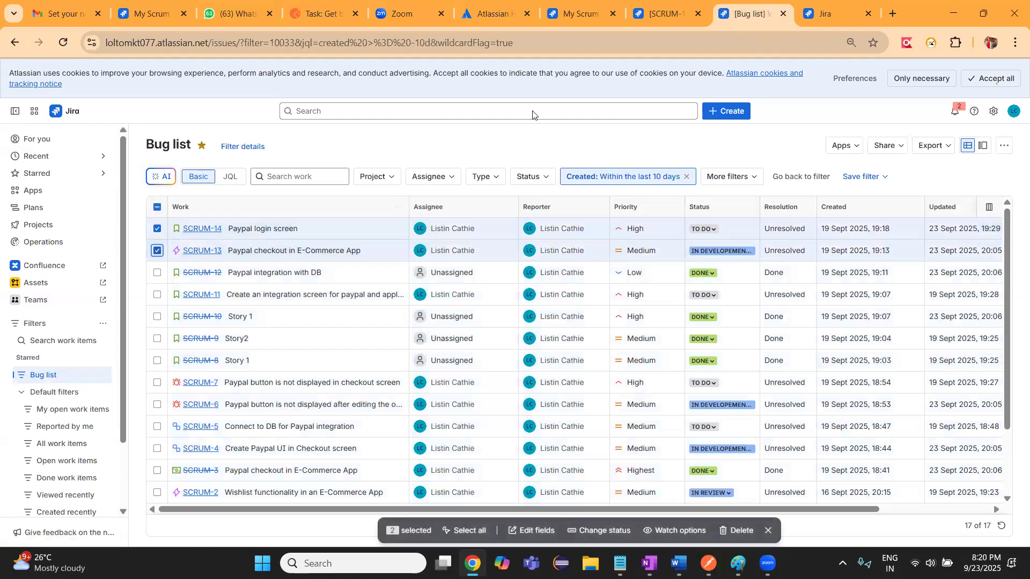
pyautogui.click(825, 14)
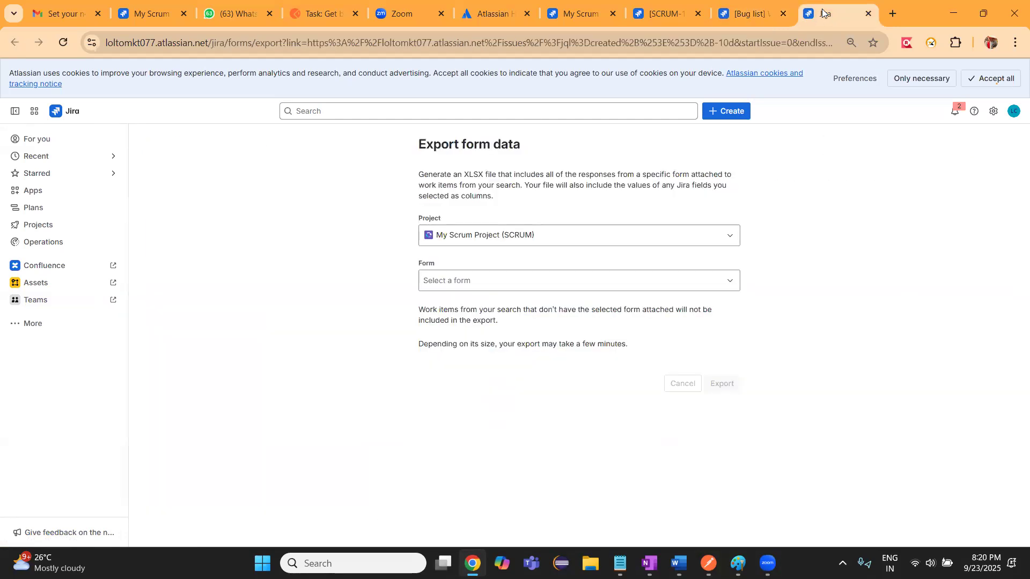
pyautogui.click(869, 14)
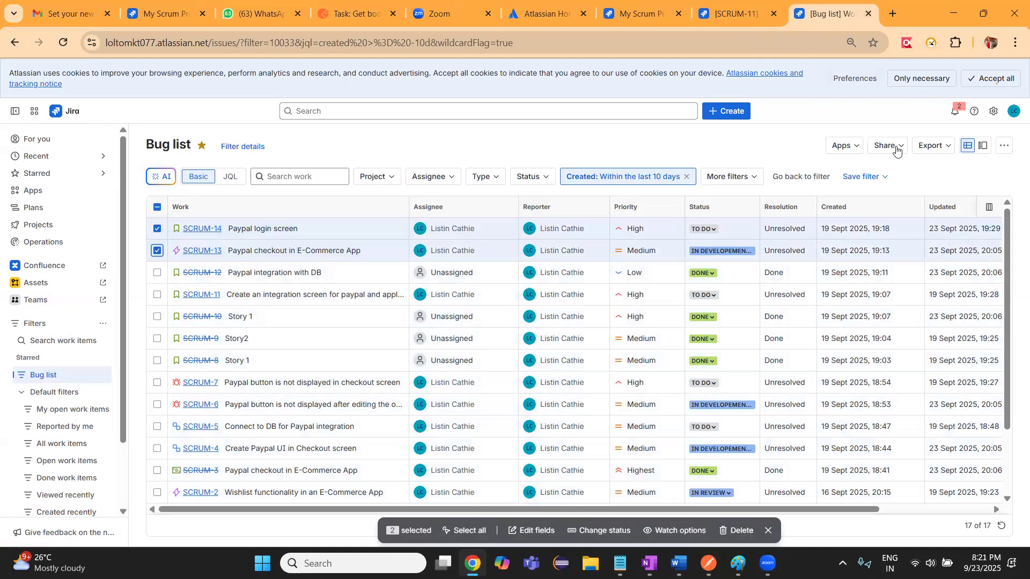
# Export the Bug list as an HTML report with all fields and open the downloaded Jira.html file
pyautogui.click(934, 147)
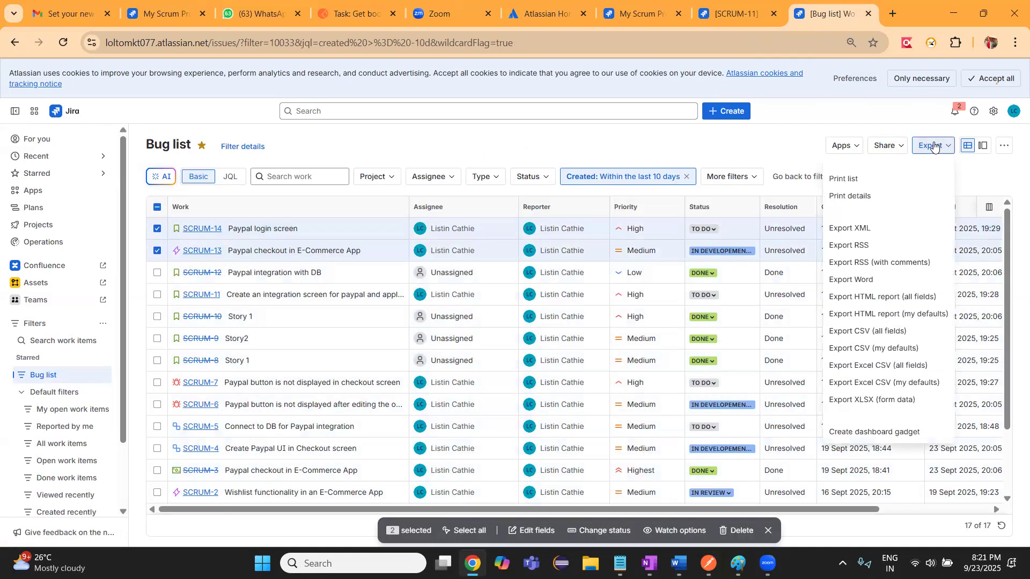
pyautogui.click(886, 298)
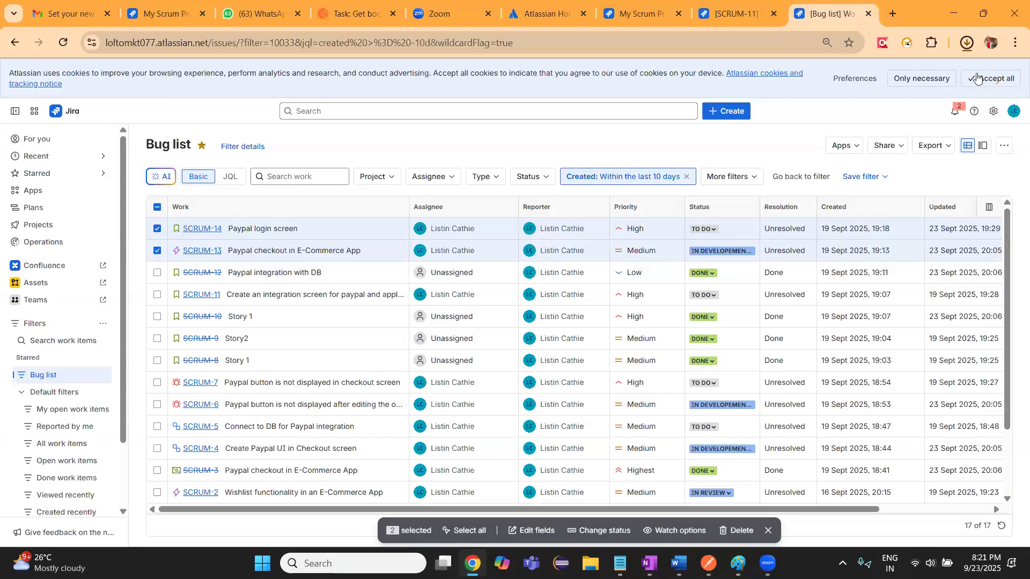
pyautogui.click(968, 43)
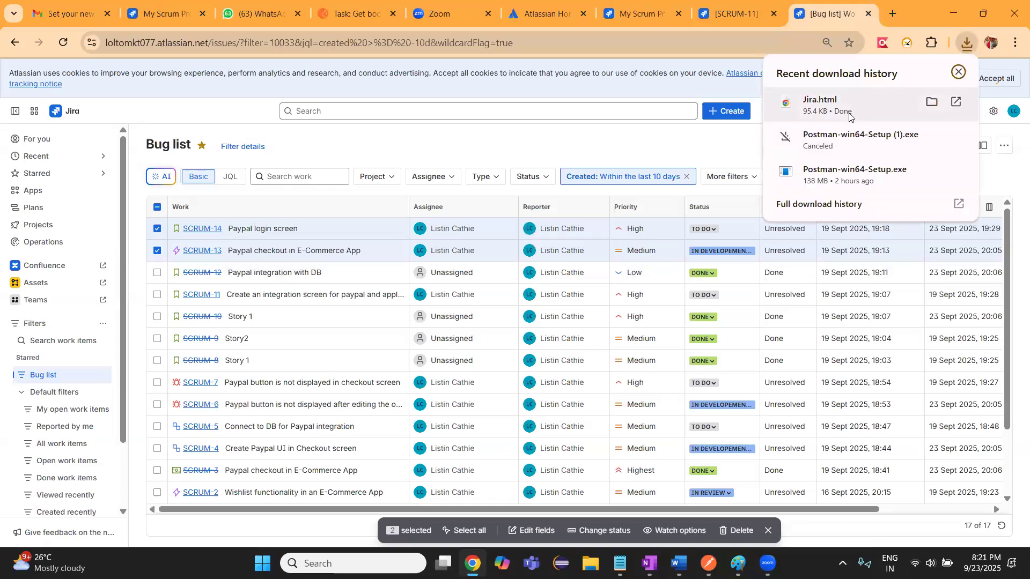
pyautogui.click(955, 103)
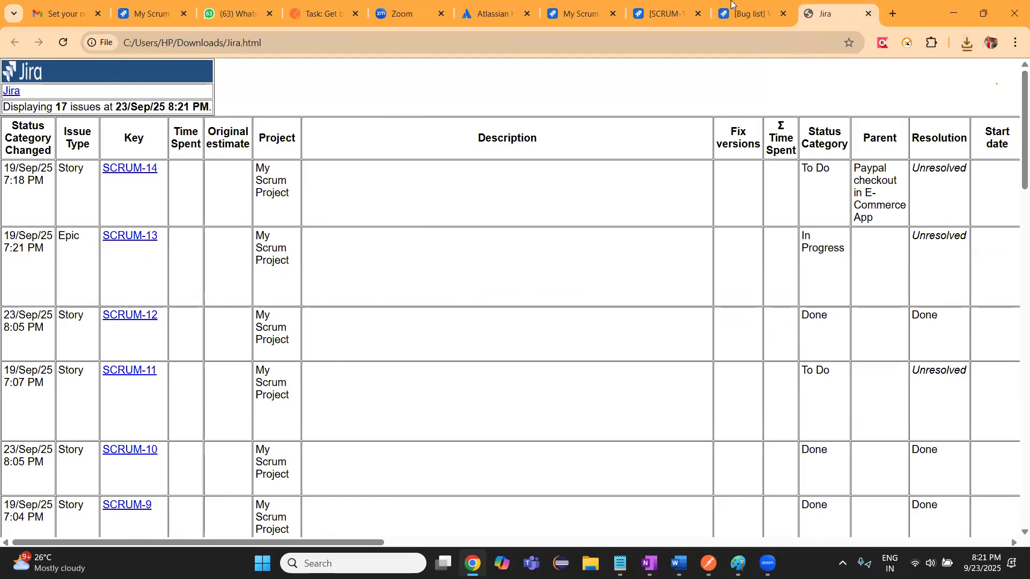
# Reopen the XLSX form data export from the Bug list and check which forms My Scrum Project (SCRUM) offers
pyautogui.click(743, 13)
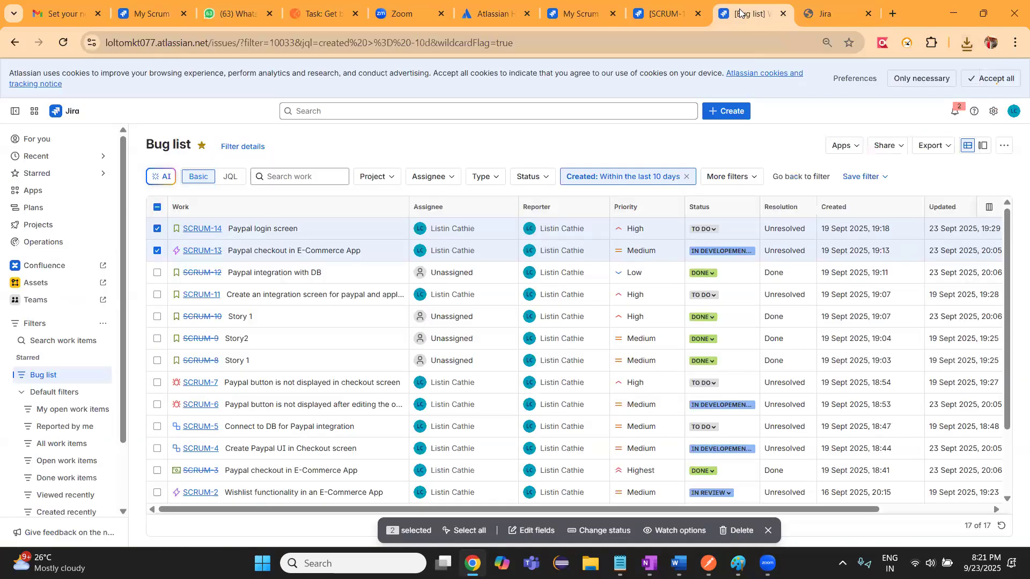
pyautogui.click(936, 152)
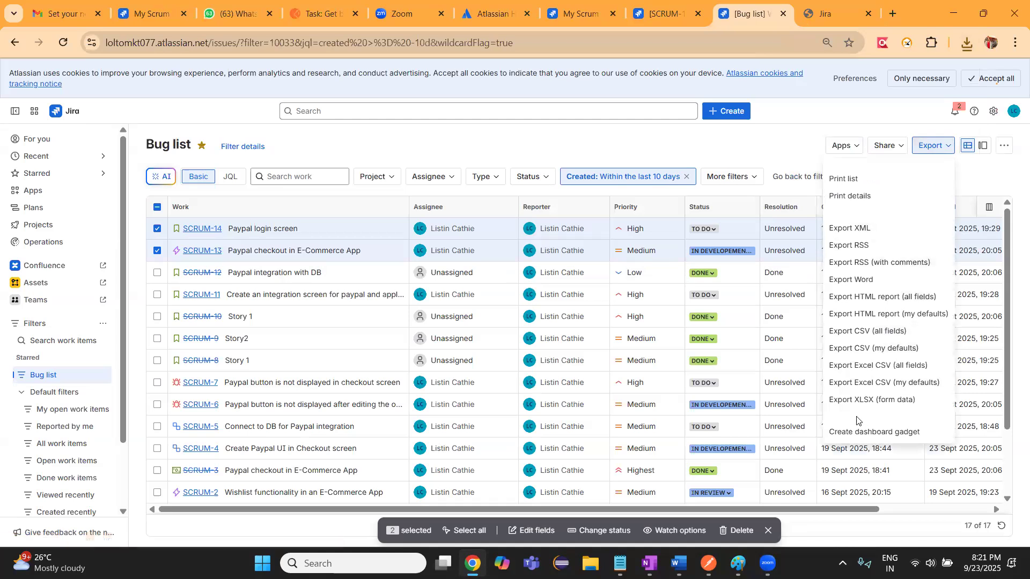
pyautogui.click(852, 400)
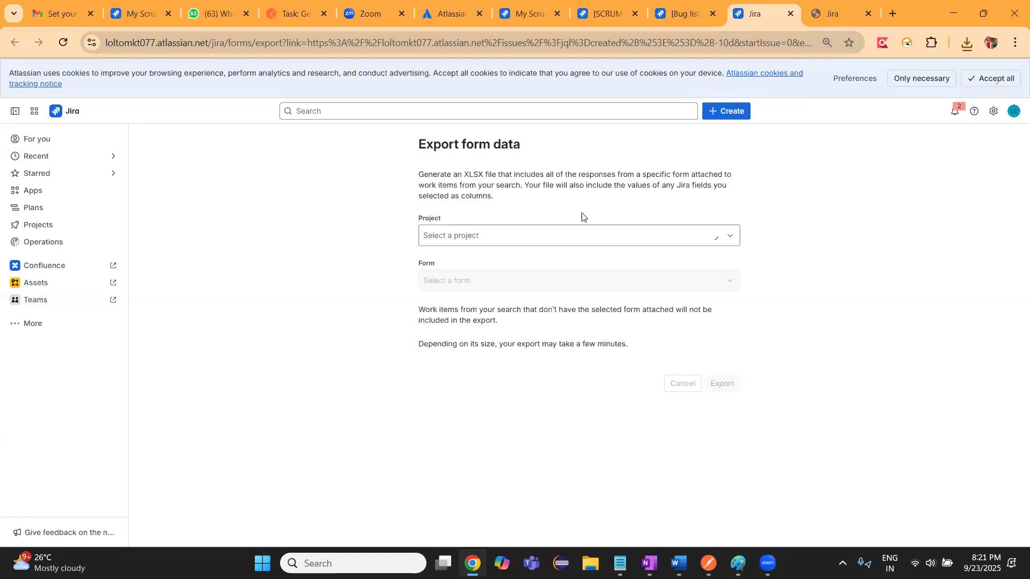
pyautogui.click(566, 236)
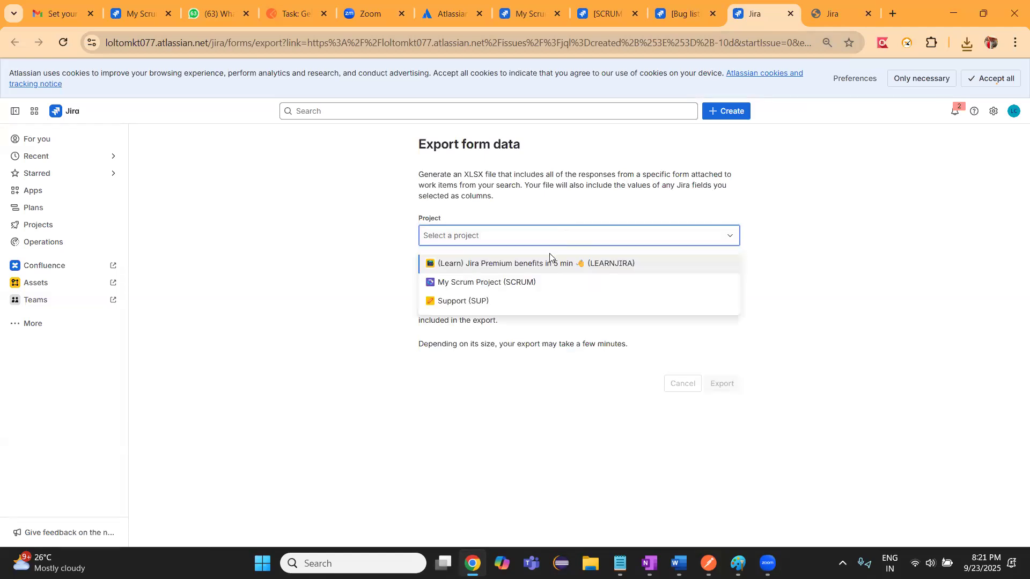
pyautogui.click(508, 285)
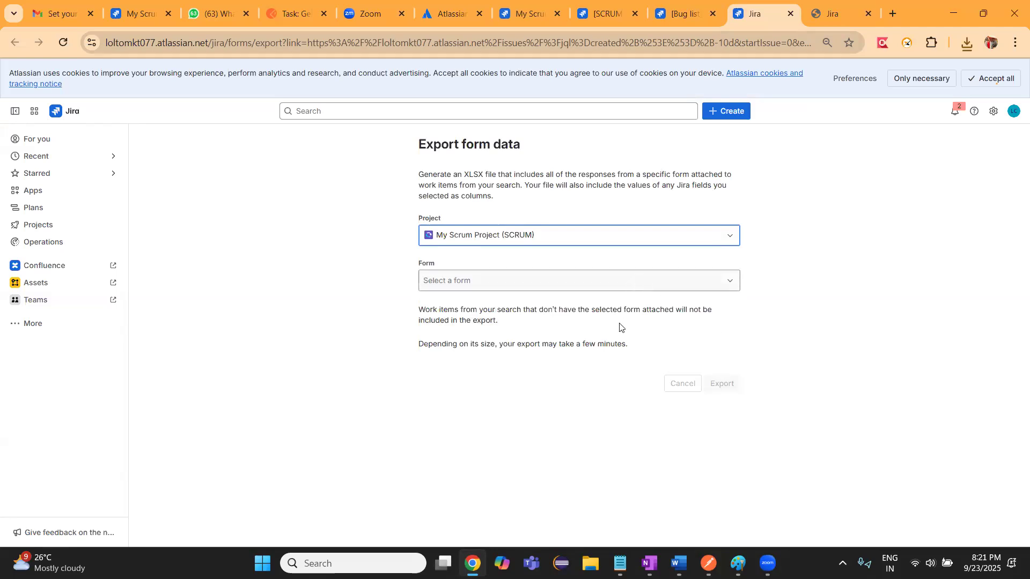
pyautogui.click(596, 277)
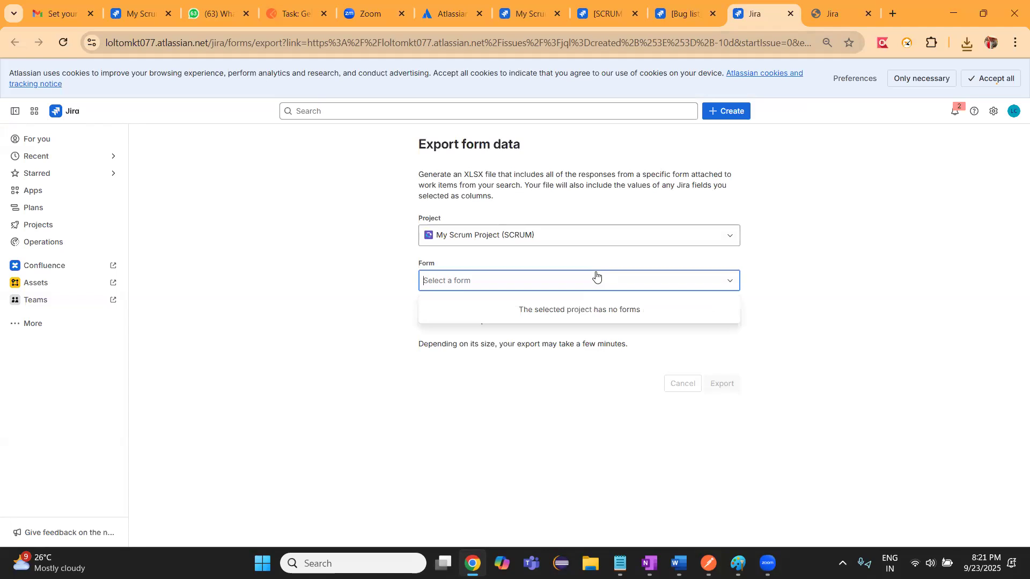
# Switch the form data export's project to Support (SUP) and check its selectable forms
pyautogui.click(507, 237)
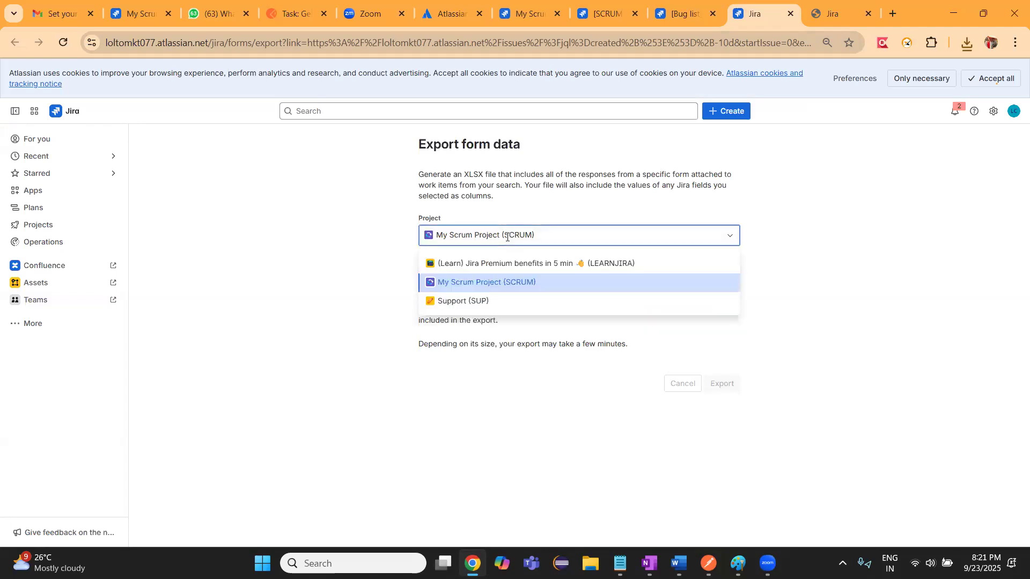
pyautogui.click(482, 301)
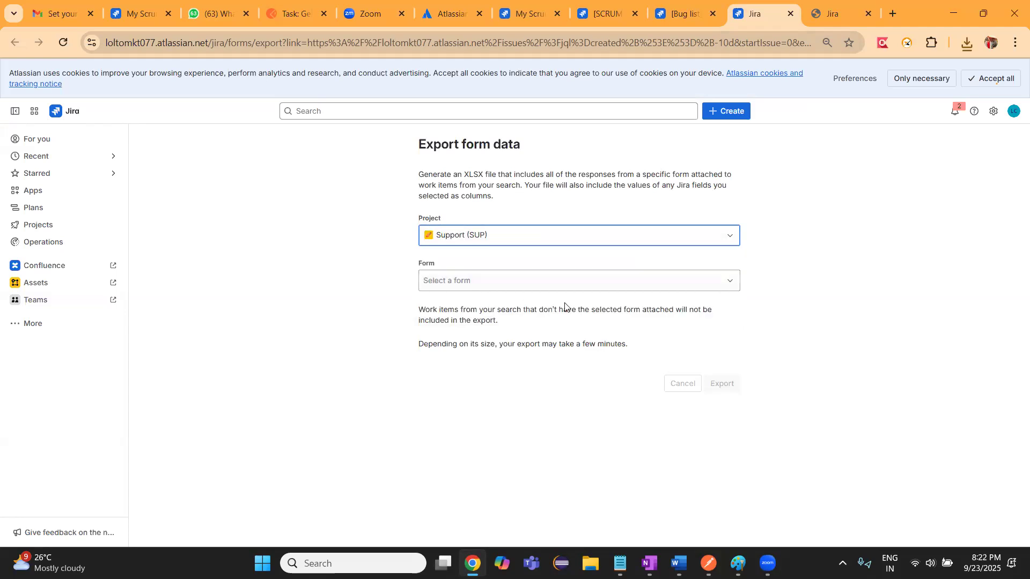
pyautogui.click(537, 275)
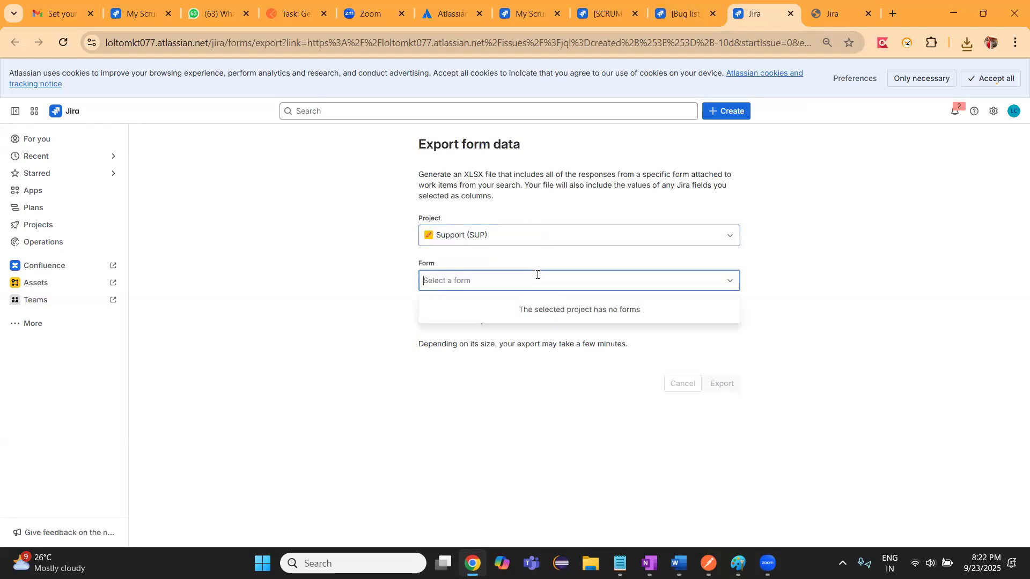
pyautogui.click(363, 318)
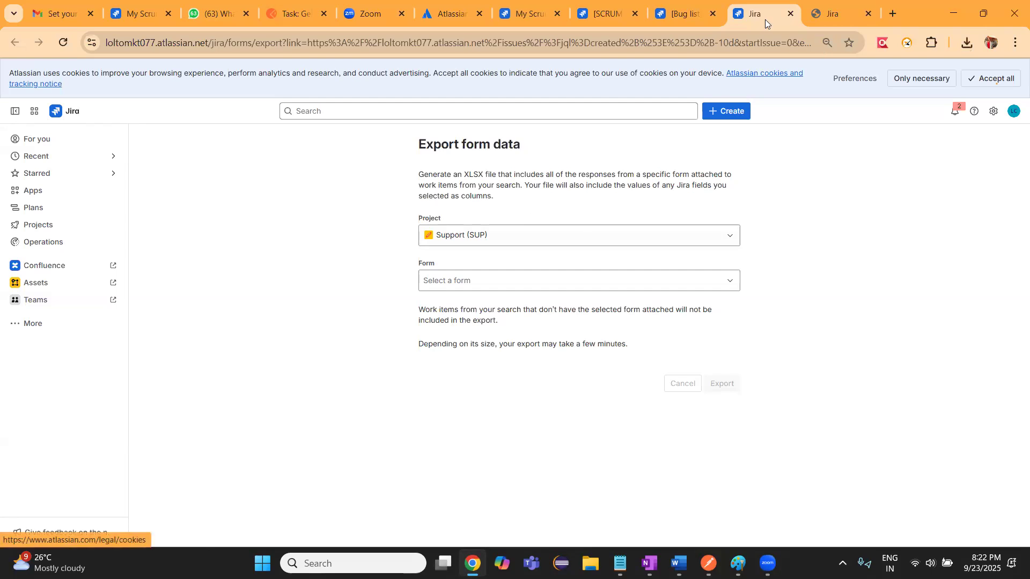
# Look through the exported HTML report, follow its Jira link to the search results, and close the report and form data export pages
pyautogui.click(829, 7)
pyautogui.scroll(-5, 1014, 300)
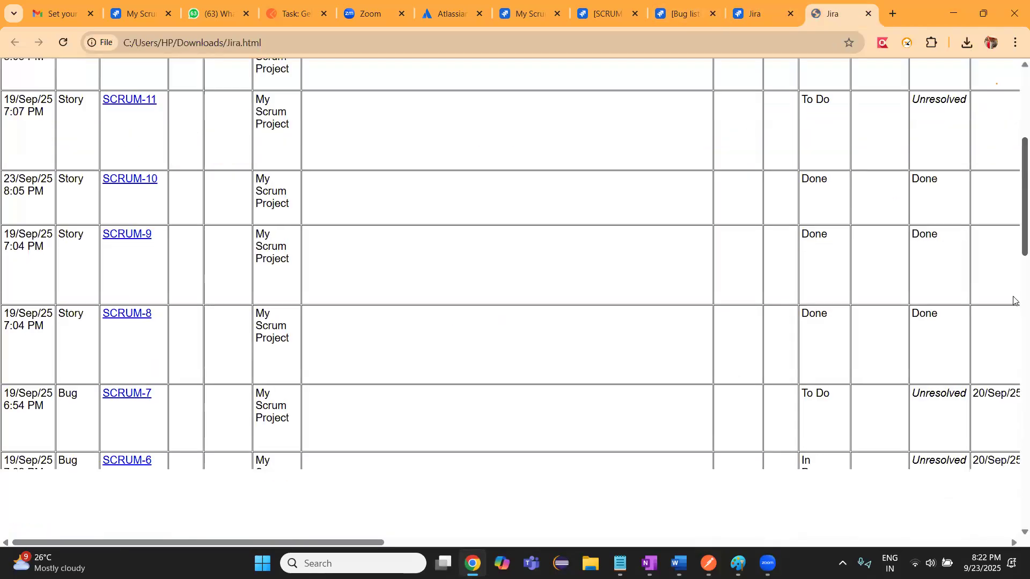
pyautogui.scroll(-10, 1014, 300)
pyautogui.moveTo(1014, 342); pyautogui.dragTo(1014, 84)
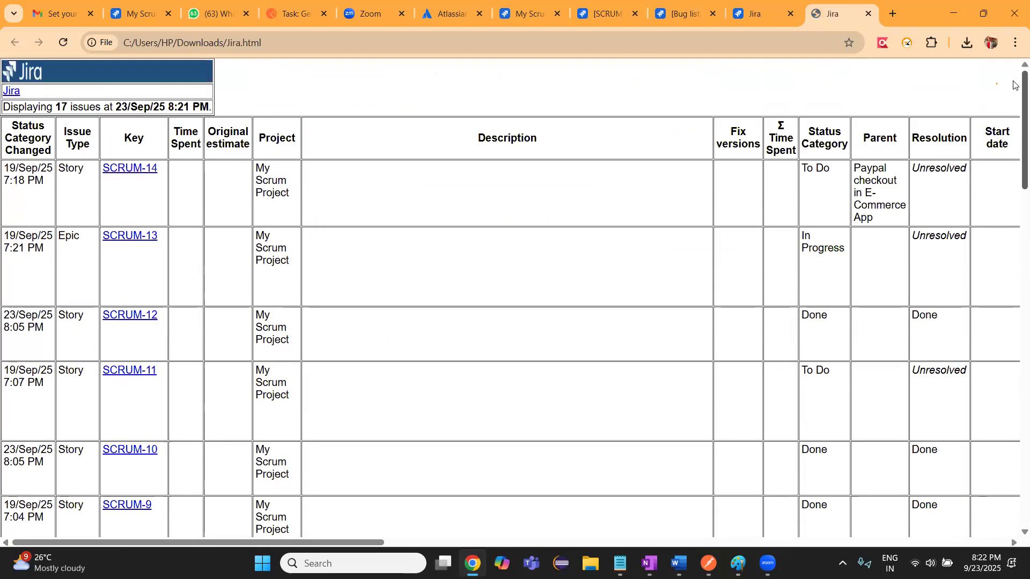
pyautogui.click(11, 91)
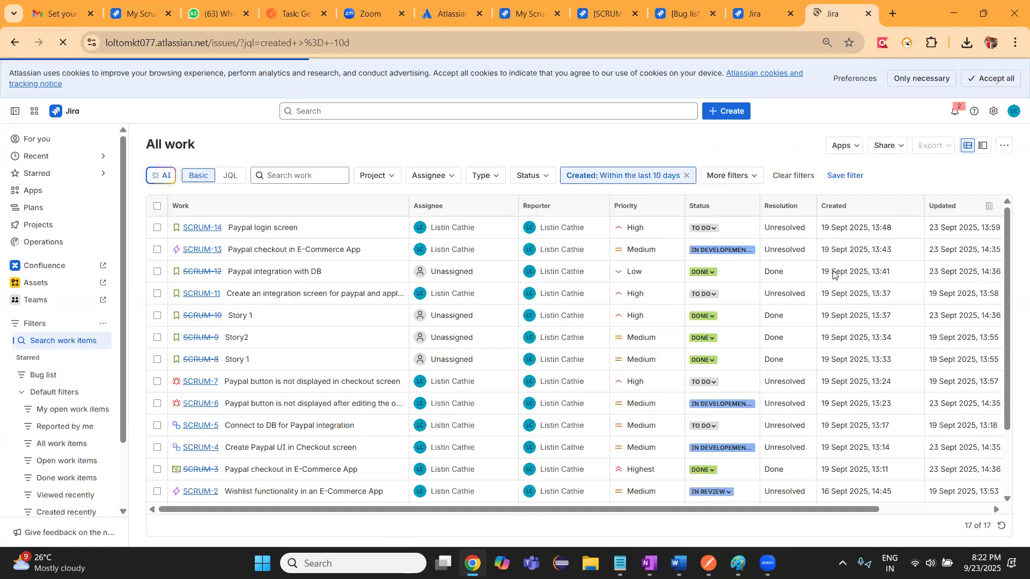
pyautogui.click(869, 15)
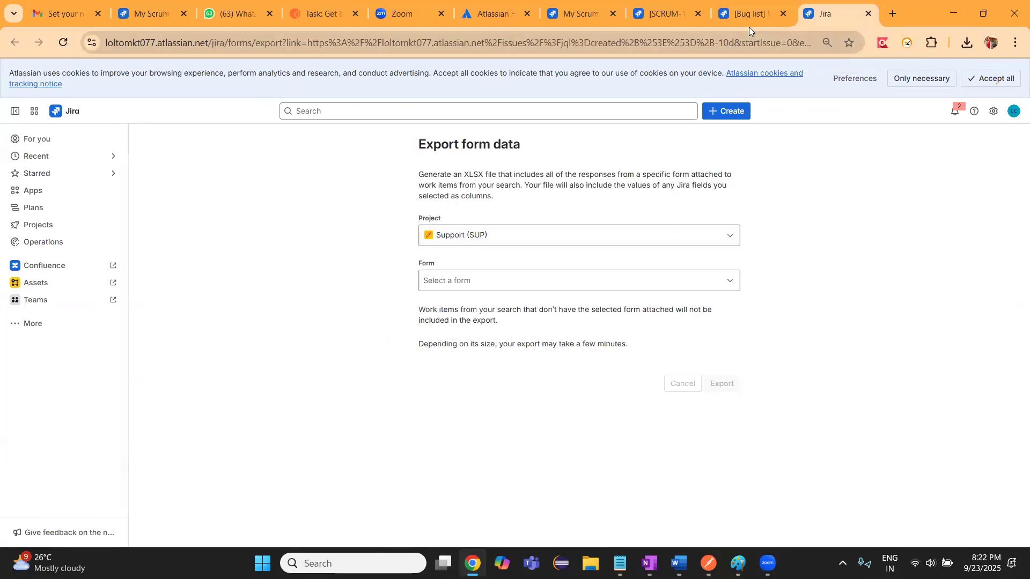
pyautogui.click(869, 15)
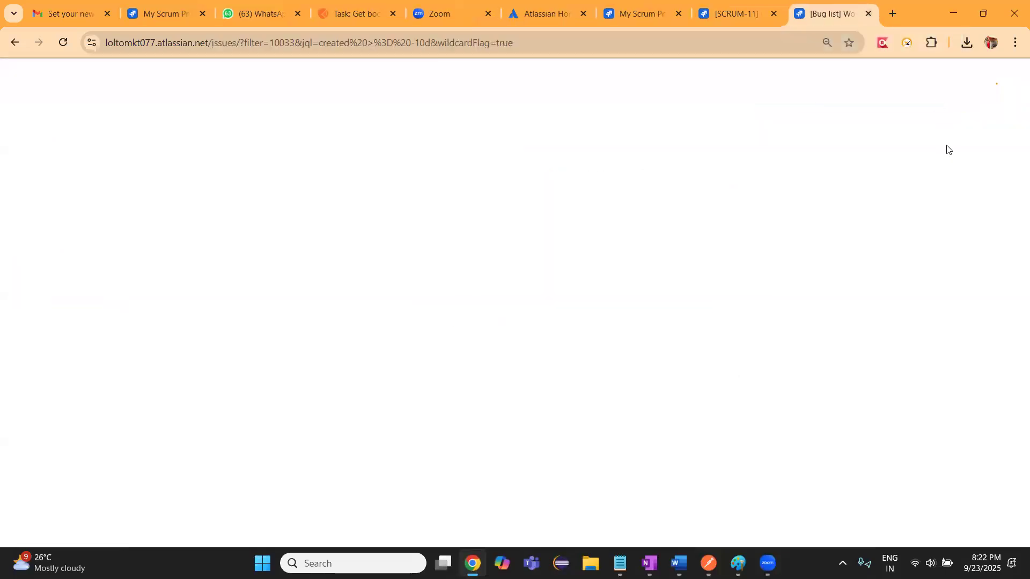
# Start a Filter Results dashboard gadget from the Bug list, check the previewed work items and selectable dashboards, and close it without adding
pyautogui.click(936, 146)
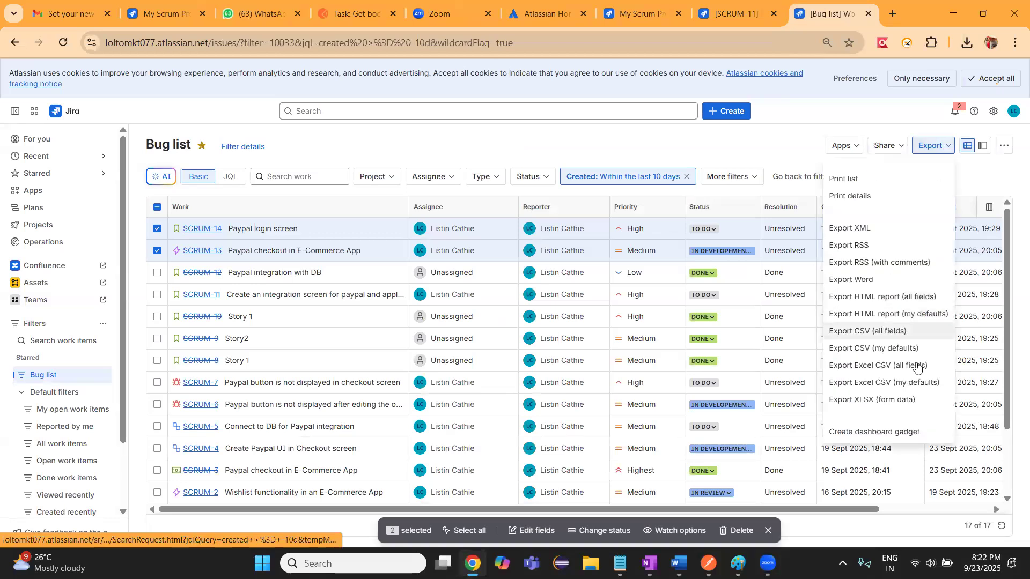
pyautogui.click(853, 435)
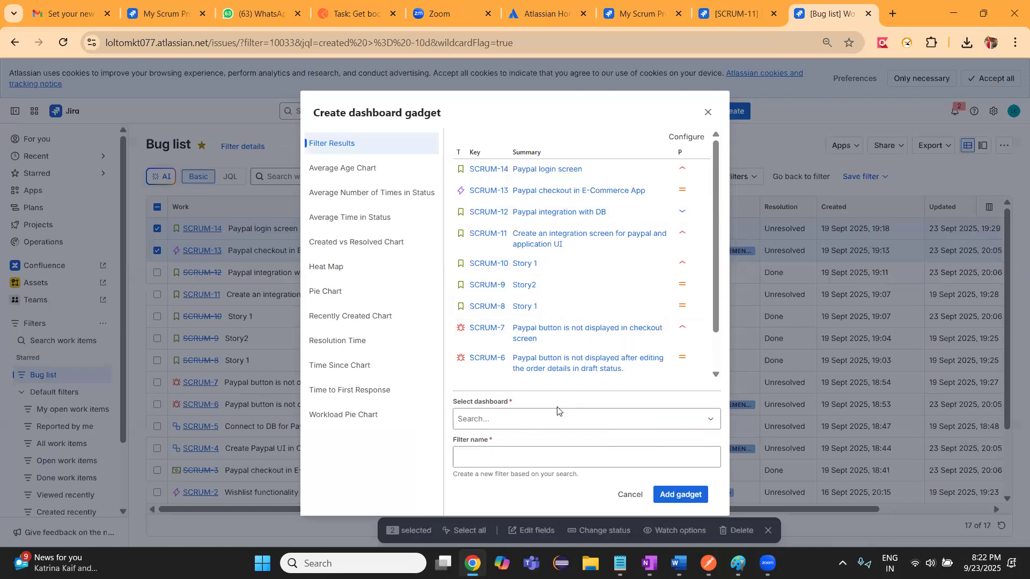
pyautogui.moveTo(718, 259); pyautogui.dragTo(718, 357)
pyautogui.click(591, 424)
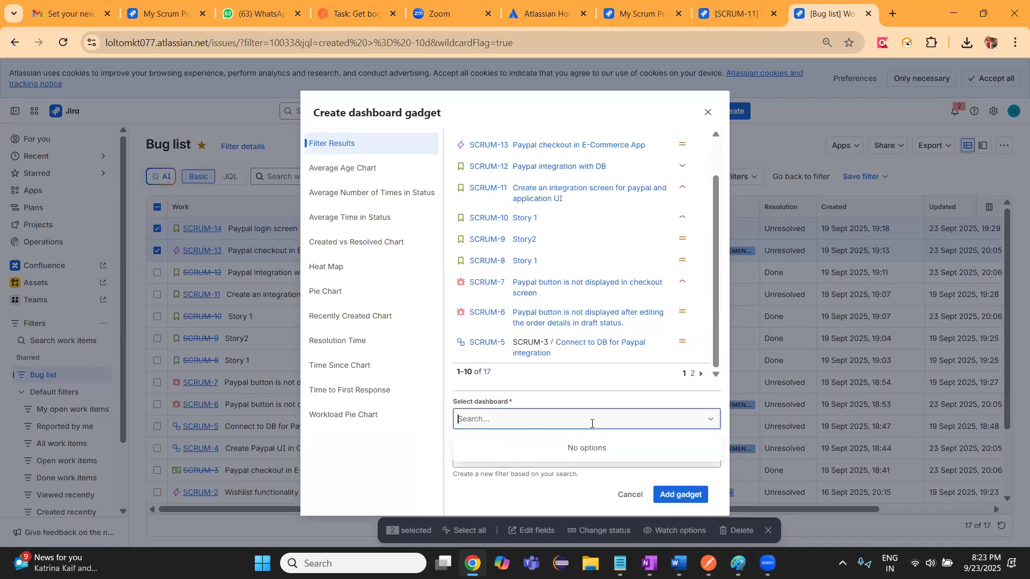
pyautogui.moveTo(717, 319); pyautogui.dragTo(714, 370)
pyautogui.click(636, 412)
pyautogui.click(405, 473)
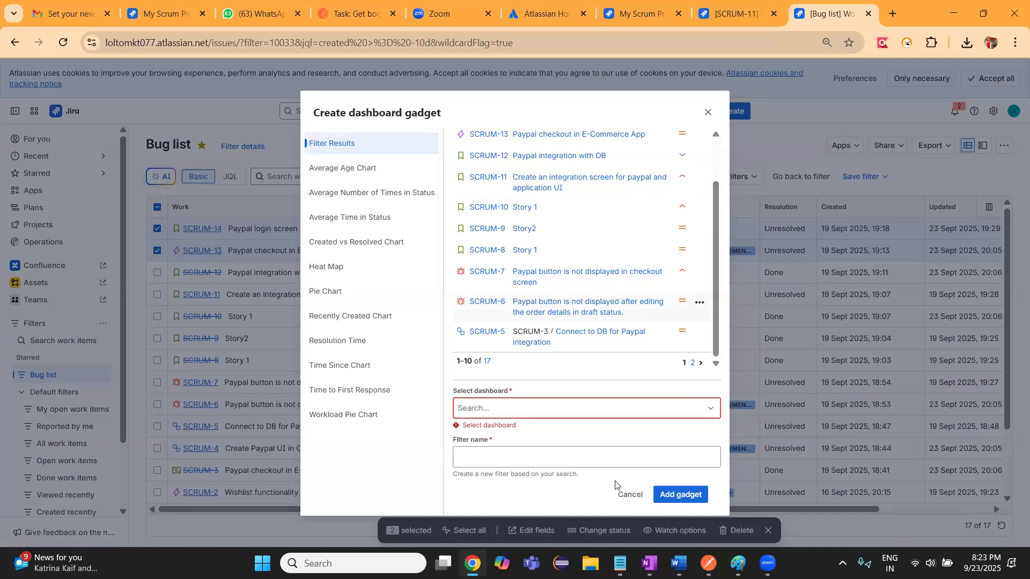
pyautogui.click(536, 410)
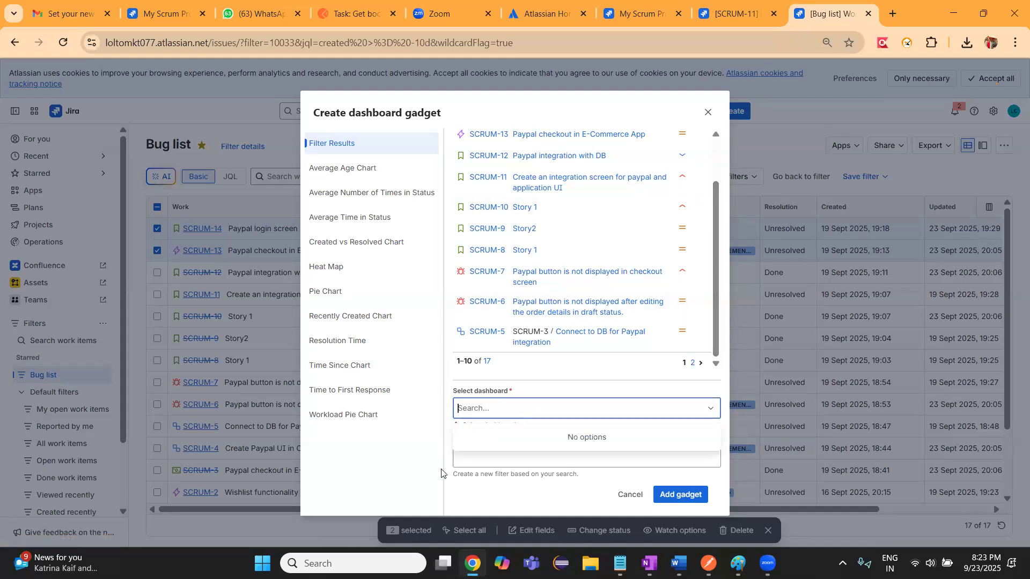
pyautogui.click(430, 478)
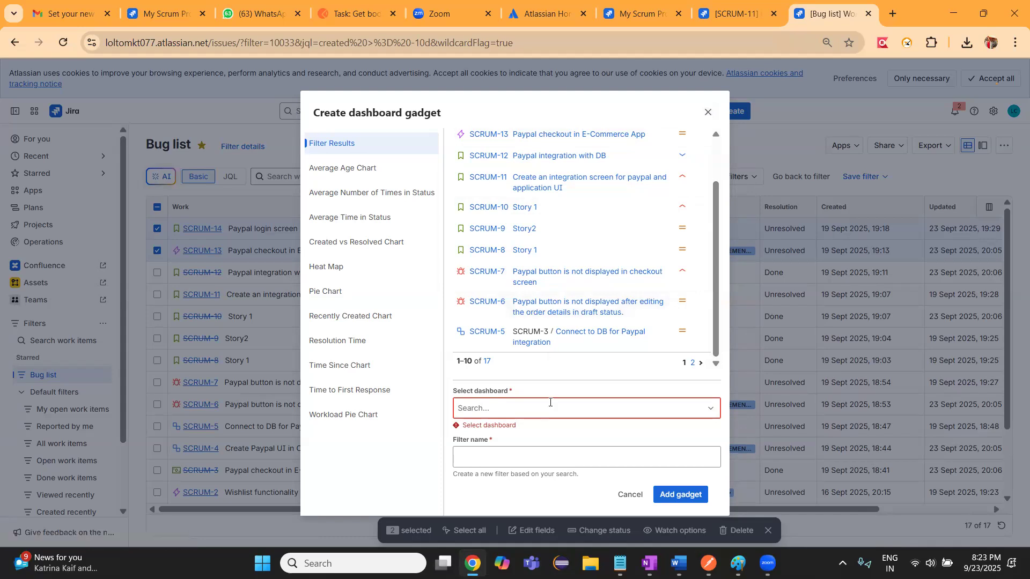
pyautogui.click(710, 112)
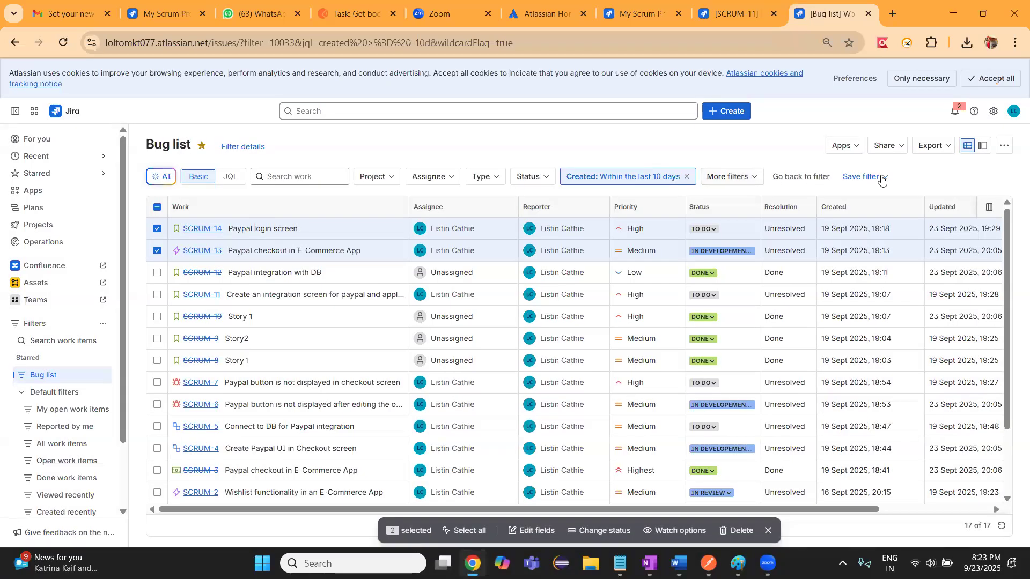
# Open the Bug list's XLSX form data export again, choose My Scrum Project (SCRUM) as the project, and check its form choices
pyautogui.click(936, 151)
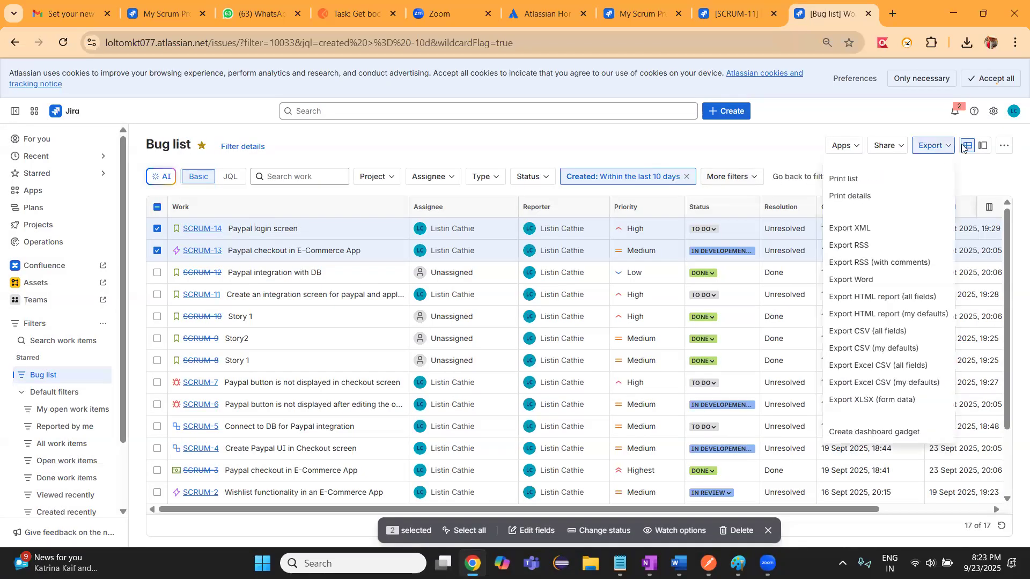
pyautogui.click(862, 405)
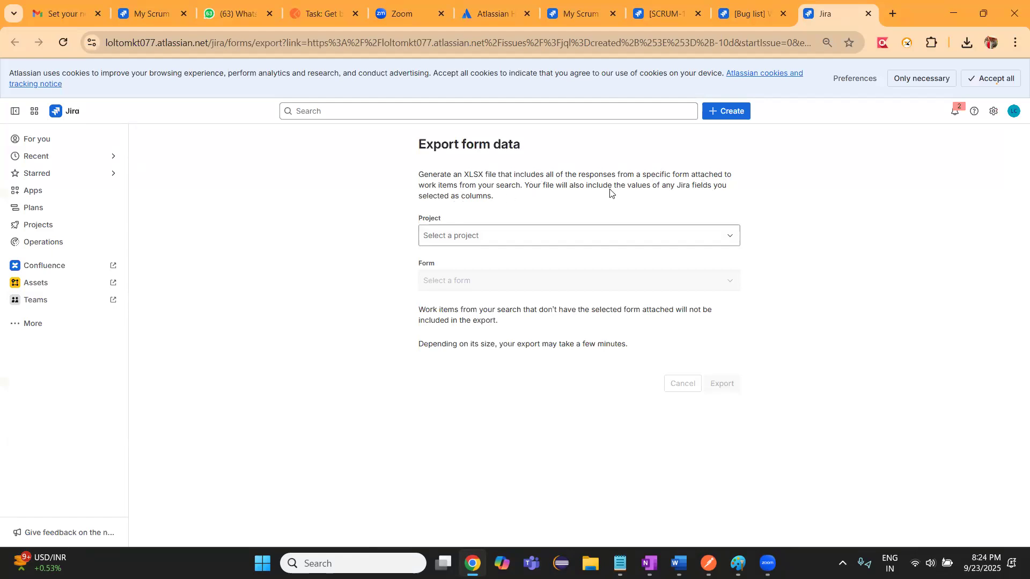
pyautogui.click(494, 236)
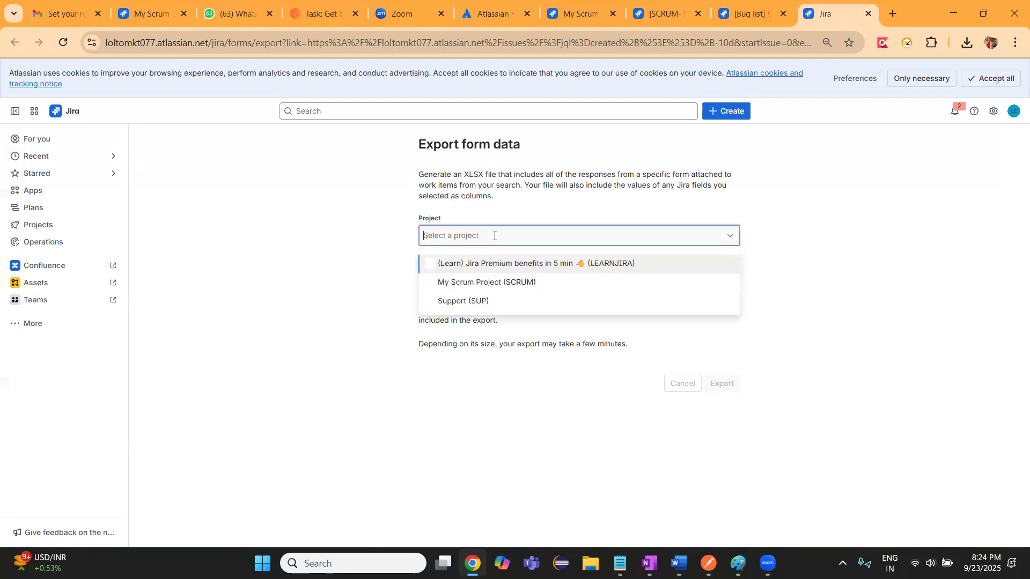
pyautogui.click(480, 282)
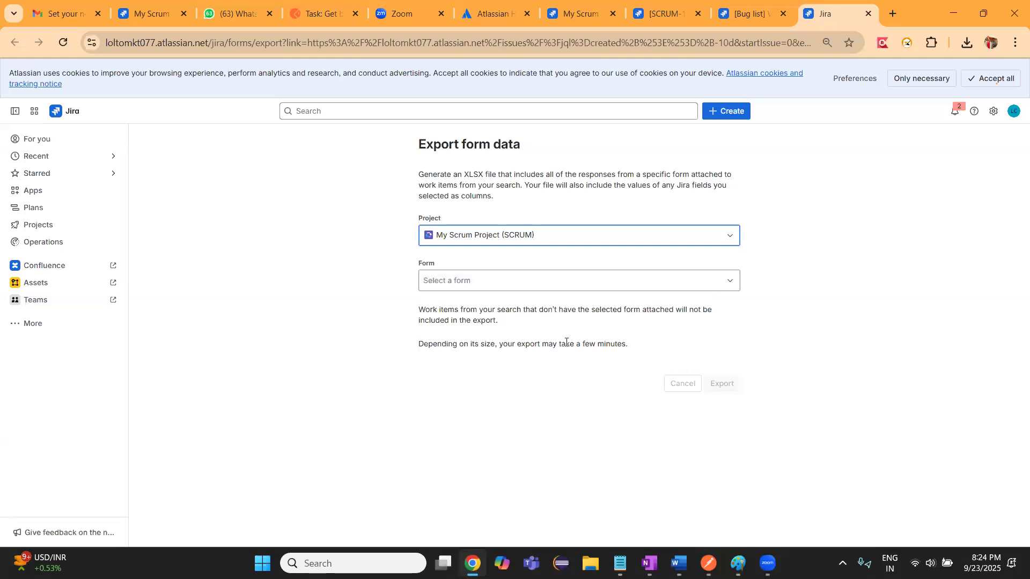
pyautogui.click(527, 288)
pyautogui.click(427, 362)
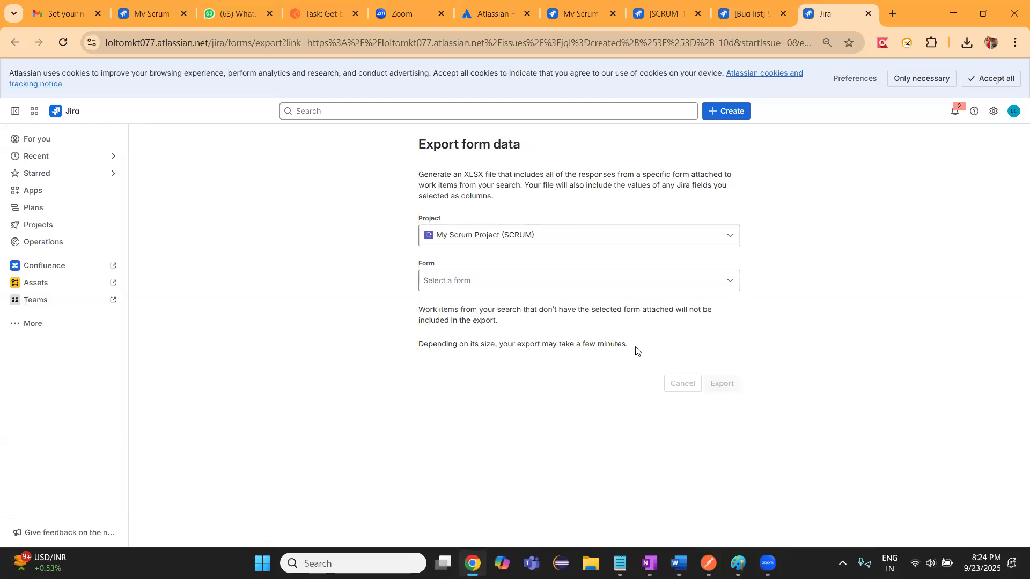
# Return to the Bug list, switch it to detail view, and review the additional list actions and the SCRUM-14 work item
pyautogui.click(756, 15)
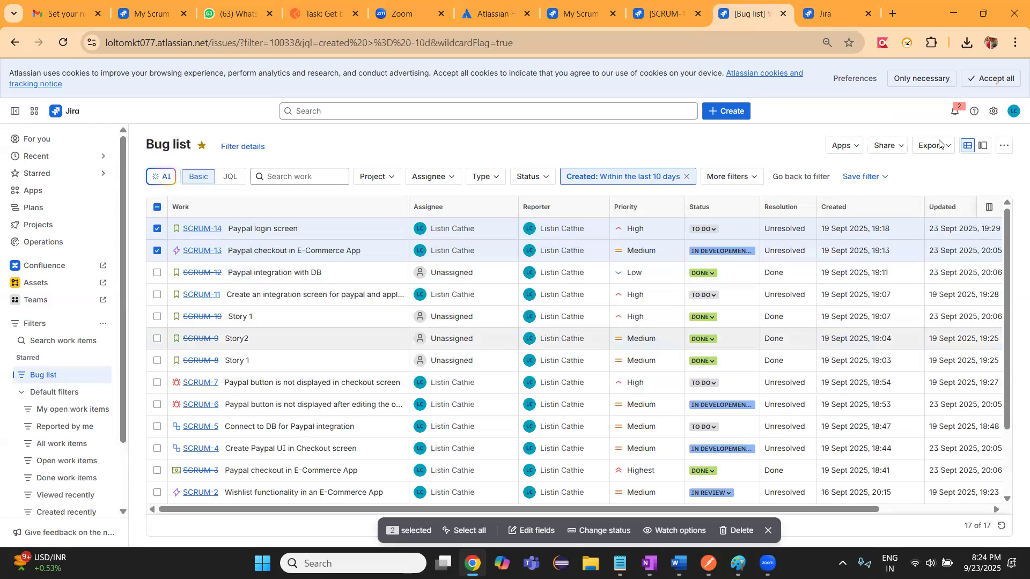
pyautogui.click(983, 145)
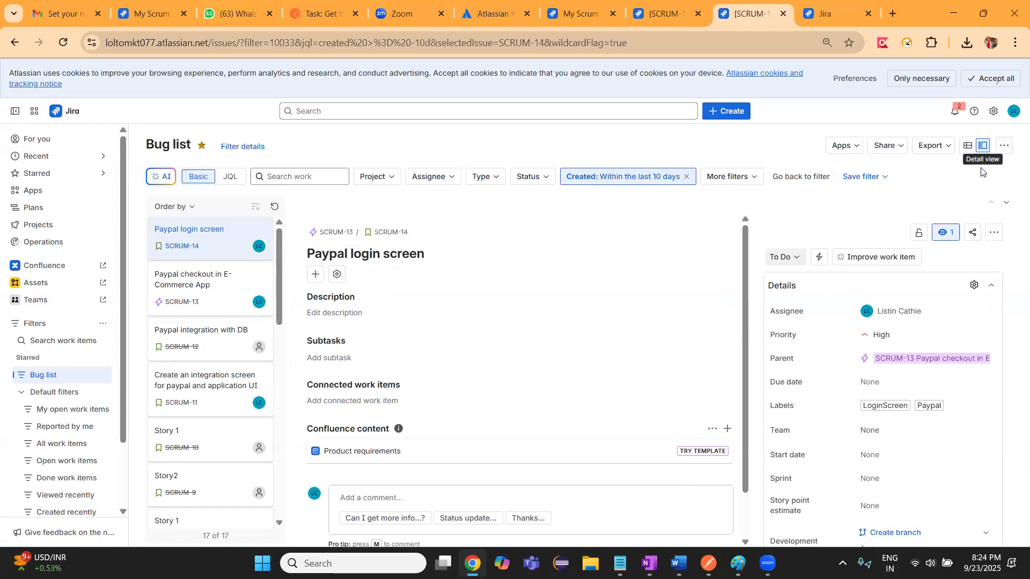
pyautogui.click(1006, 146)
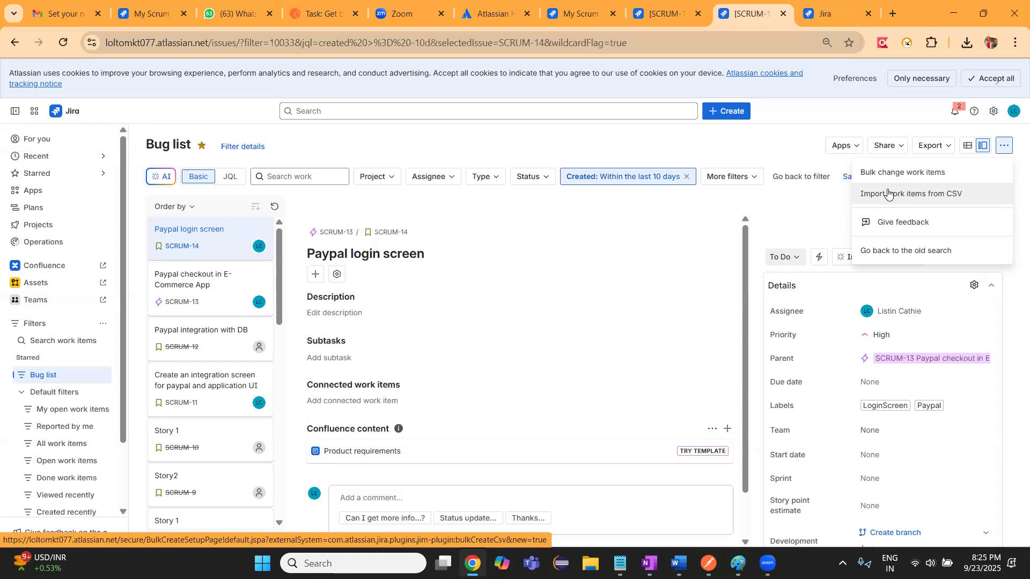
pyautogui.click(676, 352)
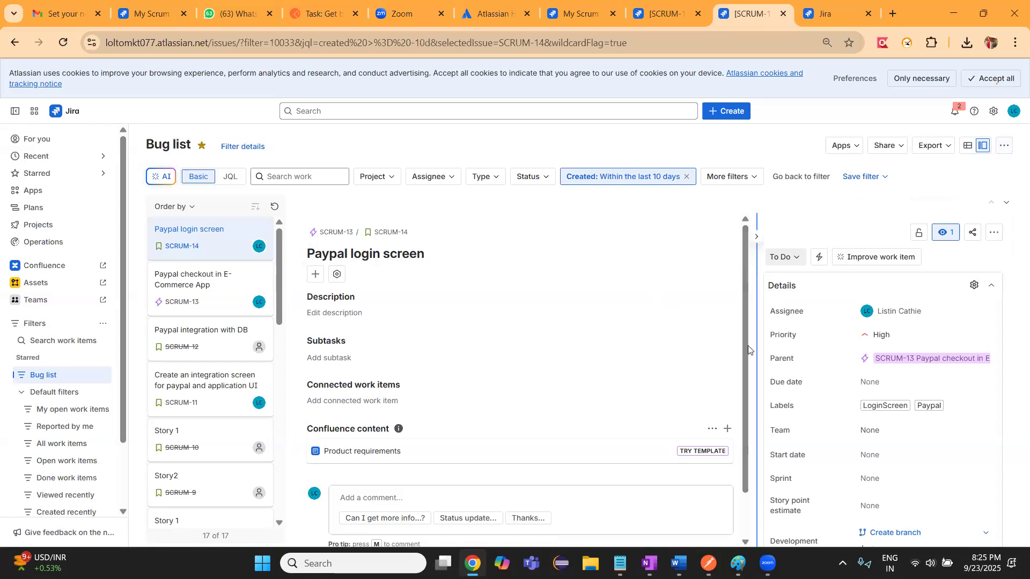
pyautogui.scroll(-1, 749, 350)
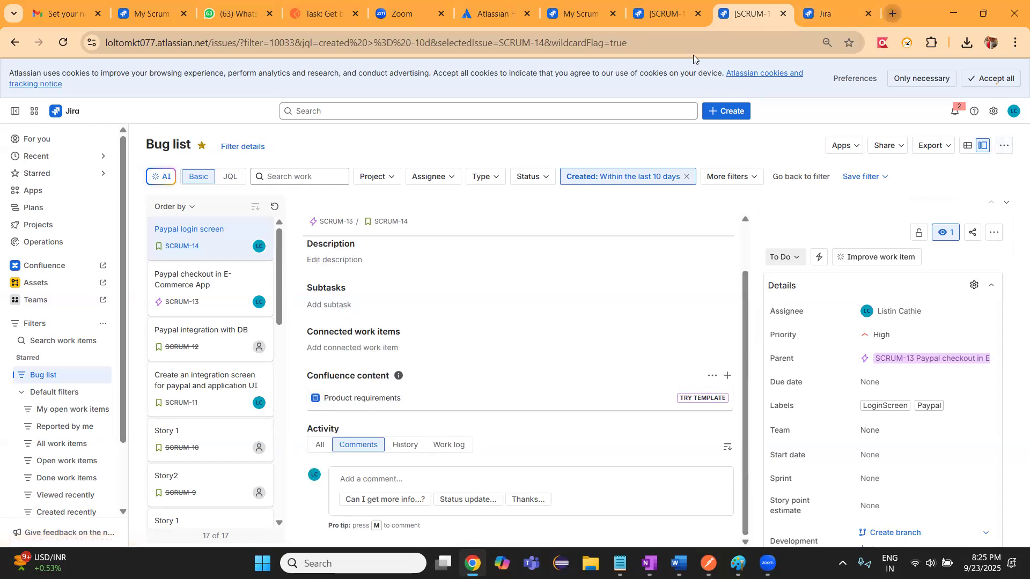
pyautogui.click(892, 14)
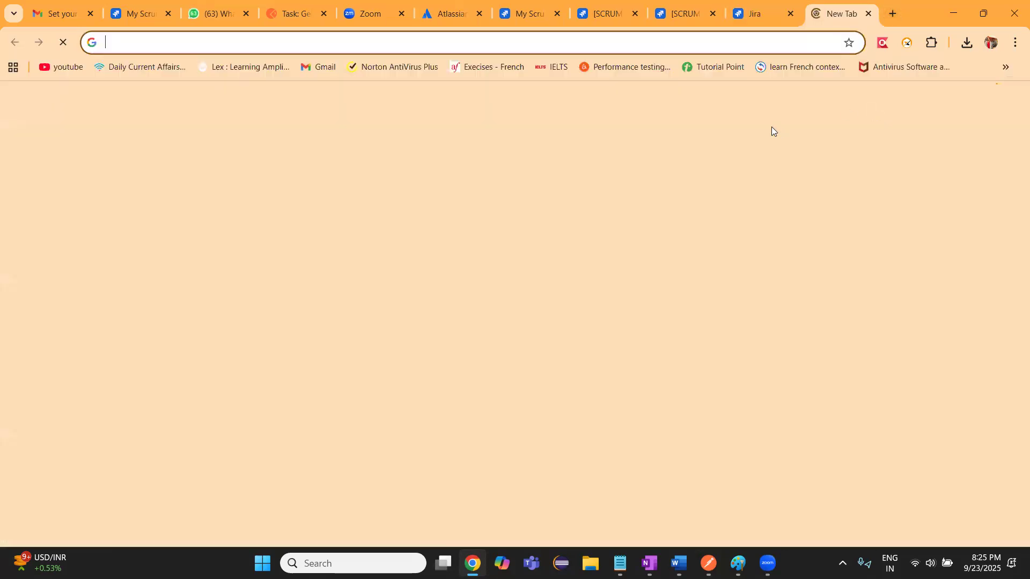
pyautogui.click(756, 19)
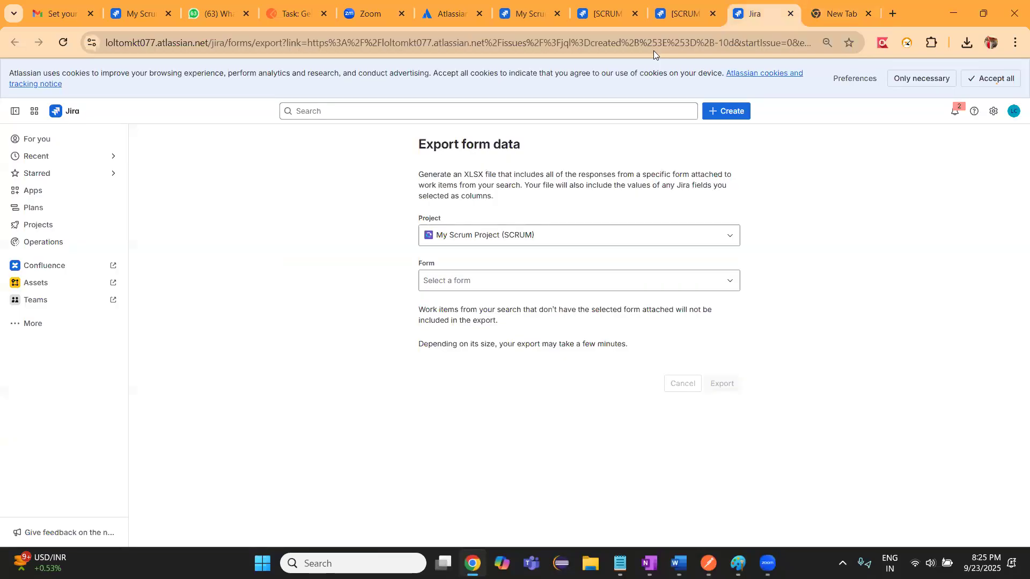
pyautogui.click(687, 22)
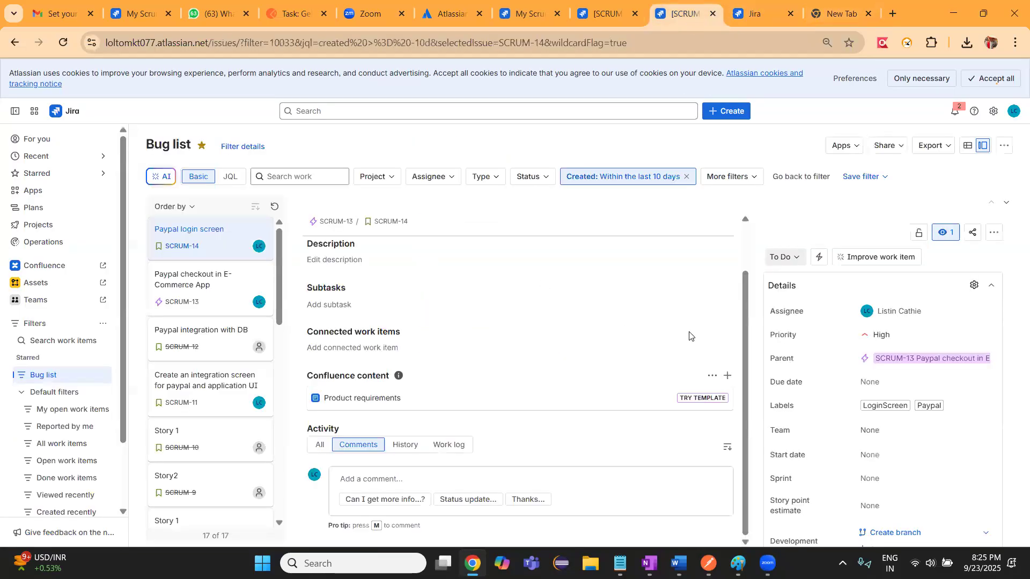
pyautogui.moveTo(748, 332); pyautogui.dragTo(745, 356)
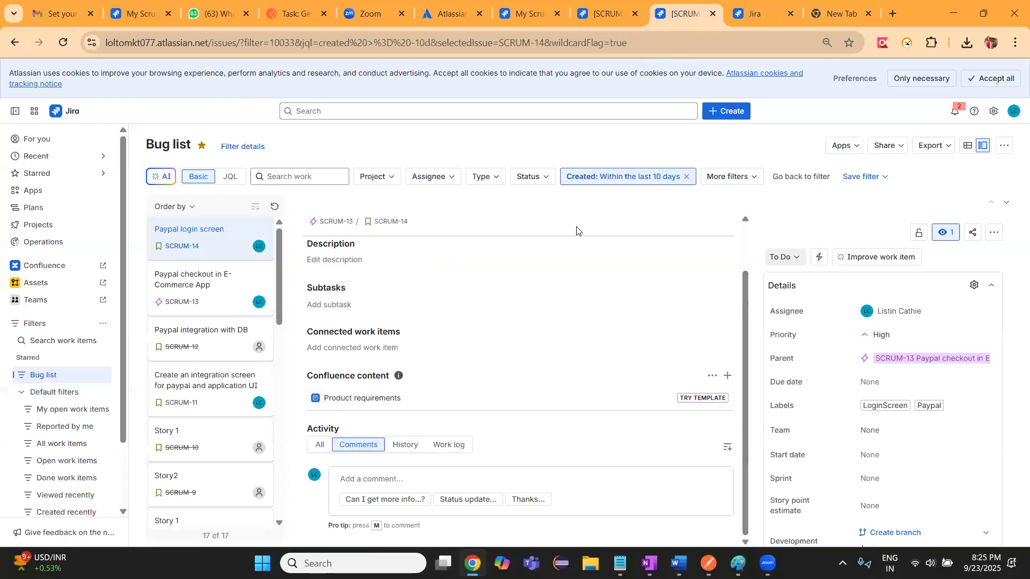